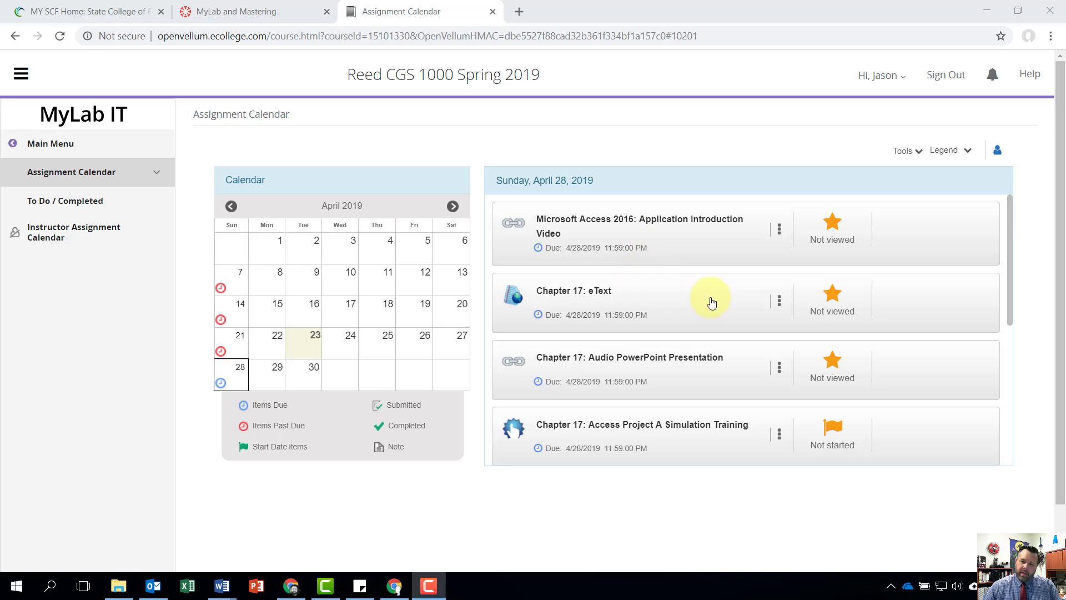
- Open the Chapter 17 Grader Project 17G: Kiosk Inventory (Homework) assignment and download each of its four starting files
scroll(712, 302, down, 5)
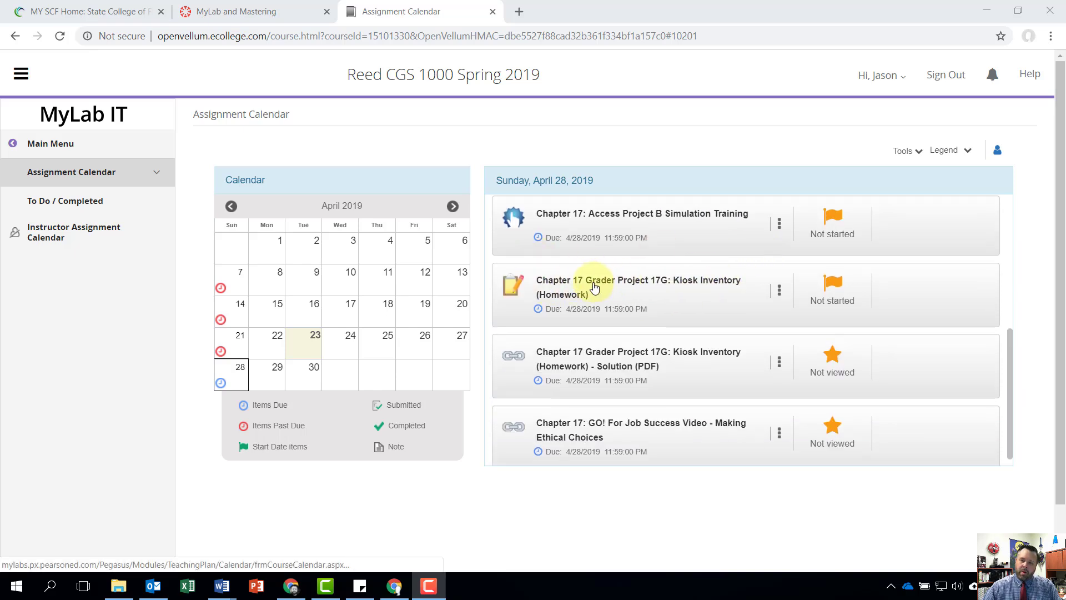
click(593, 289)
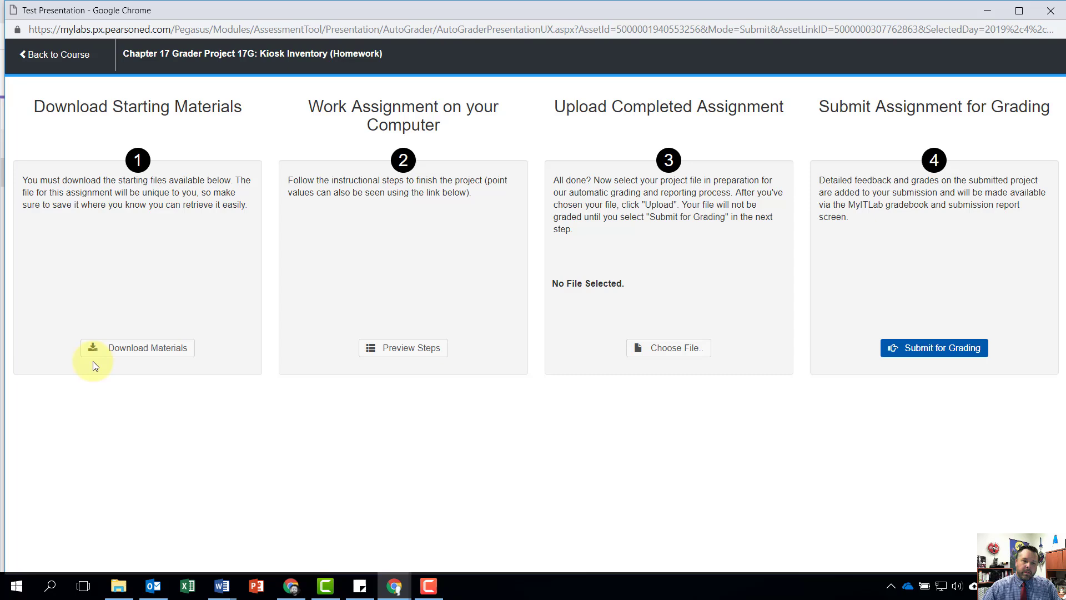
click(125, 353)
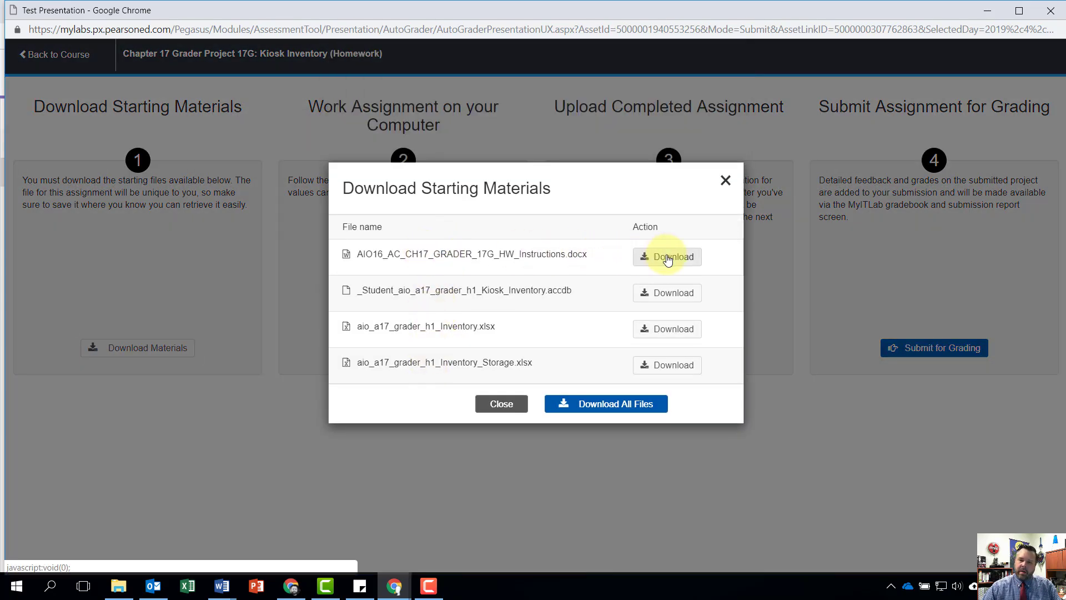
click(647, 258)
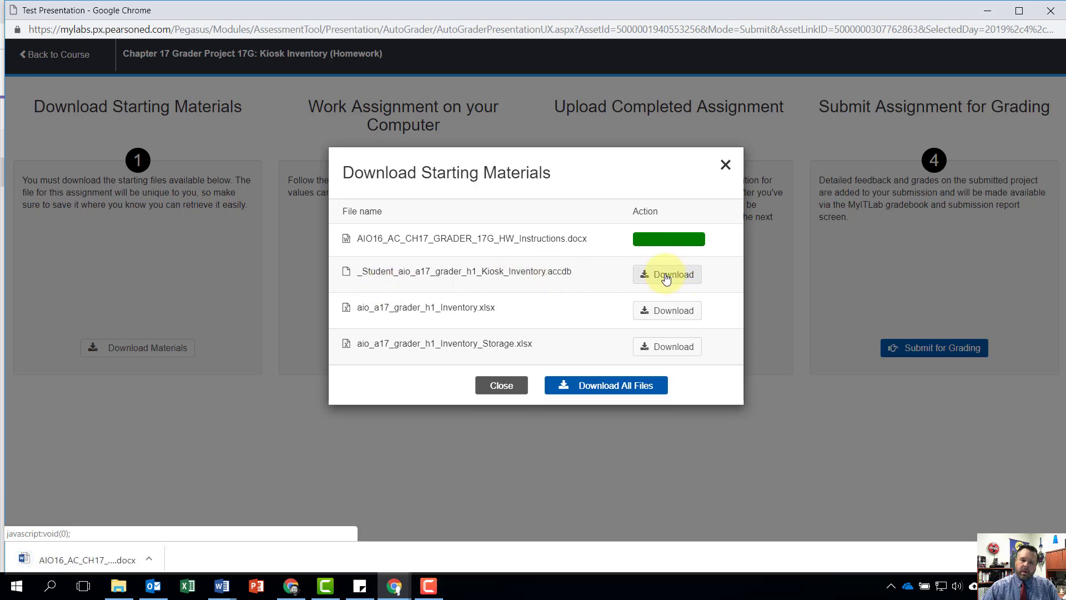
click(686, 277)
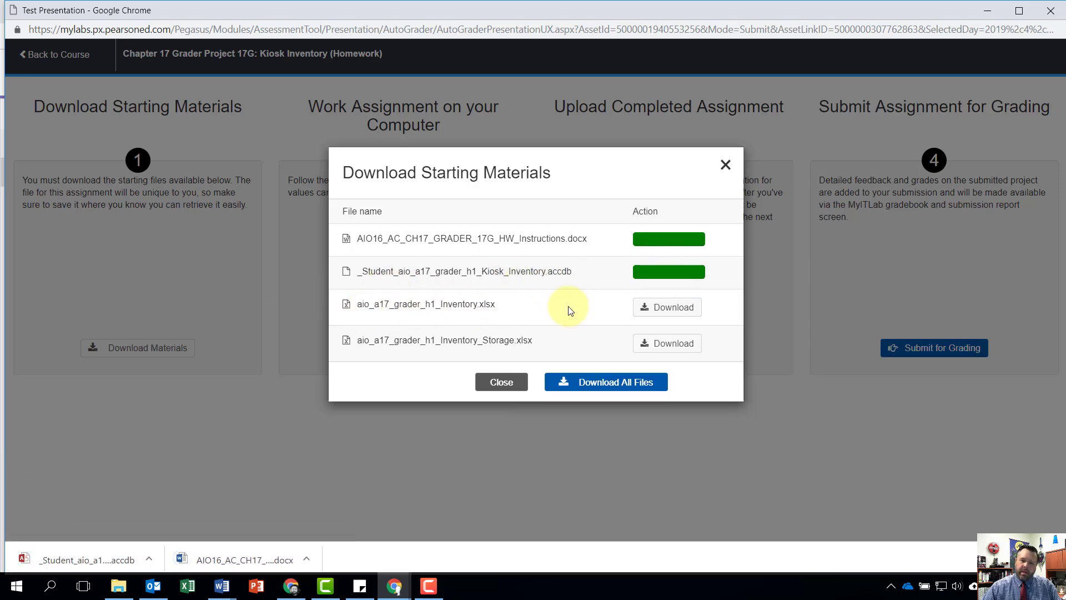
click(670, 308)
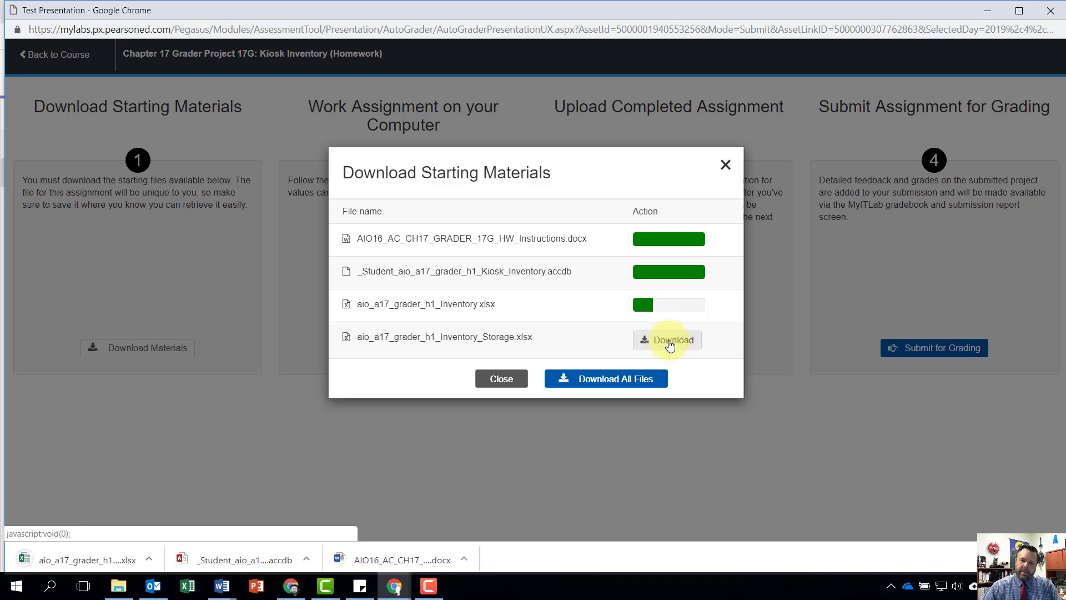
click(669, 340)
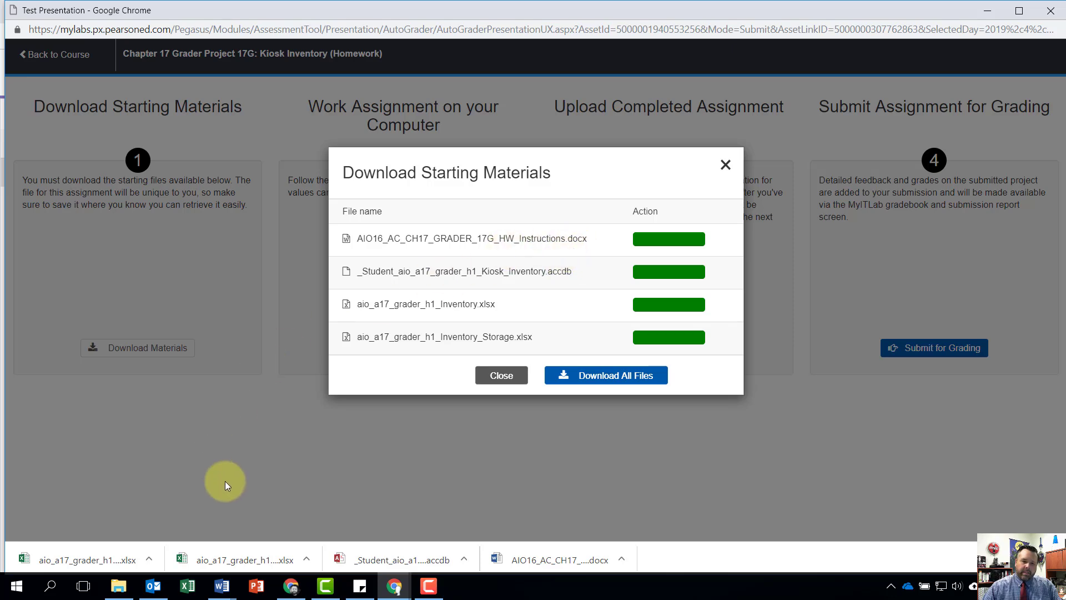
- Open the downloaded _Student_aio_a17_grader_h1_Kiosk_Inventory.accdb database in Access and enable its content
click(418, 558)
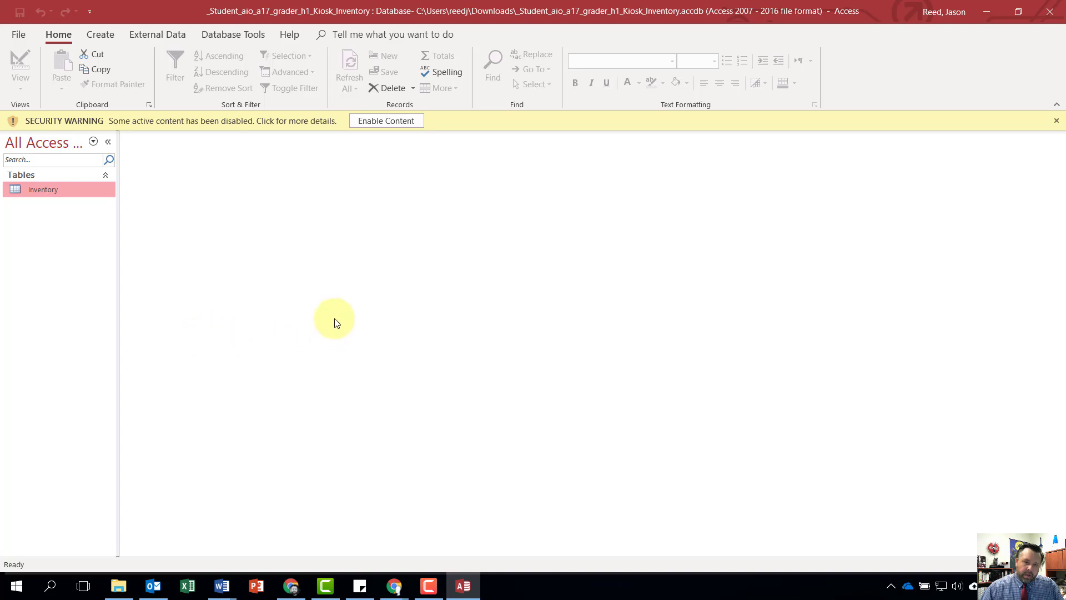
click(385, 121)
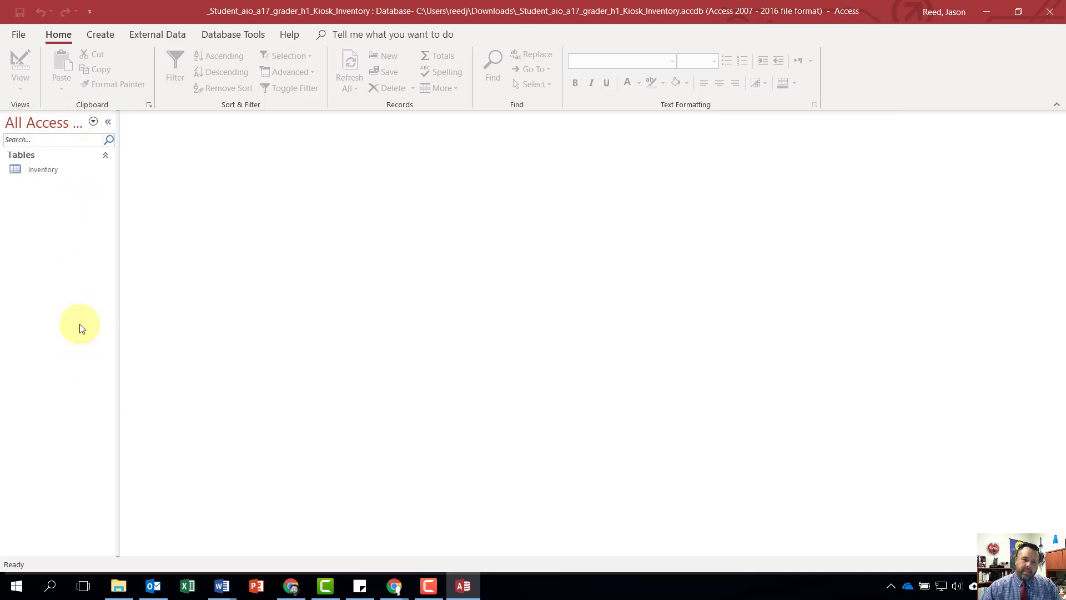
click(112, 121)
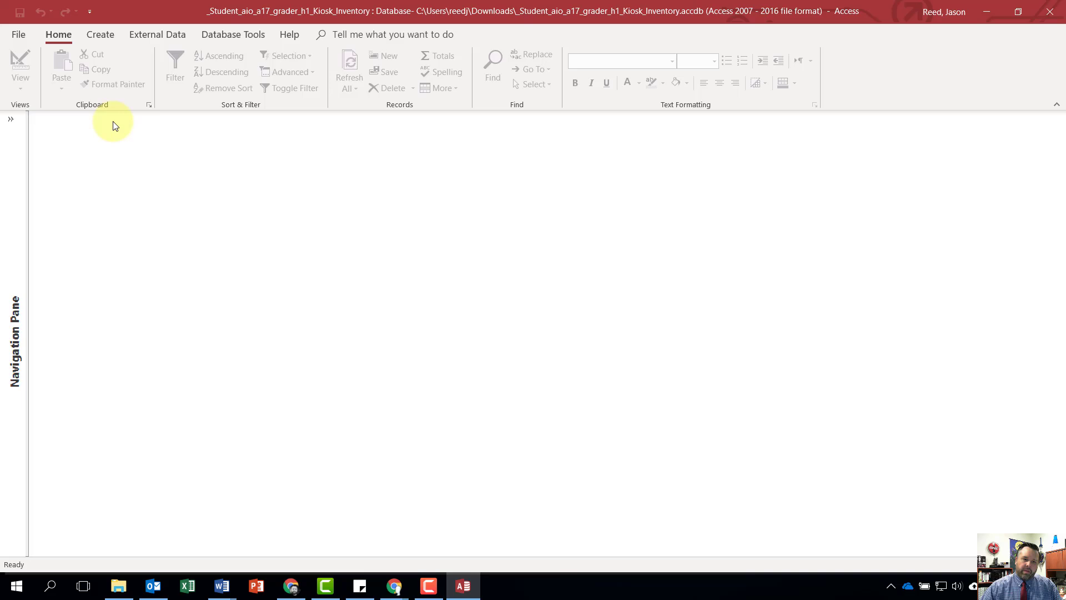
click(13, 121)
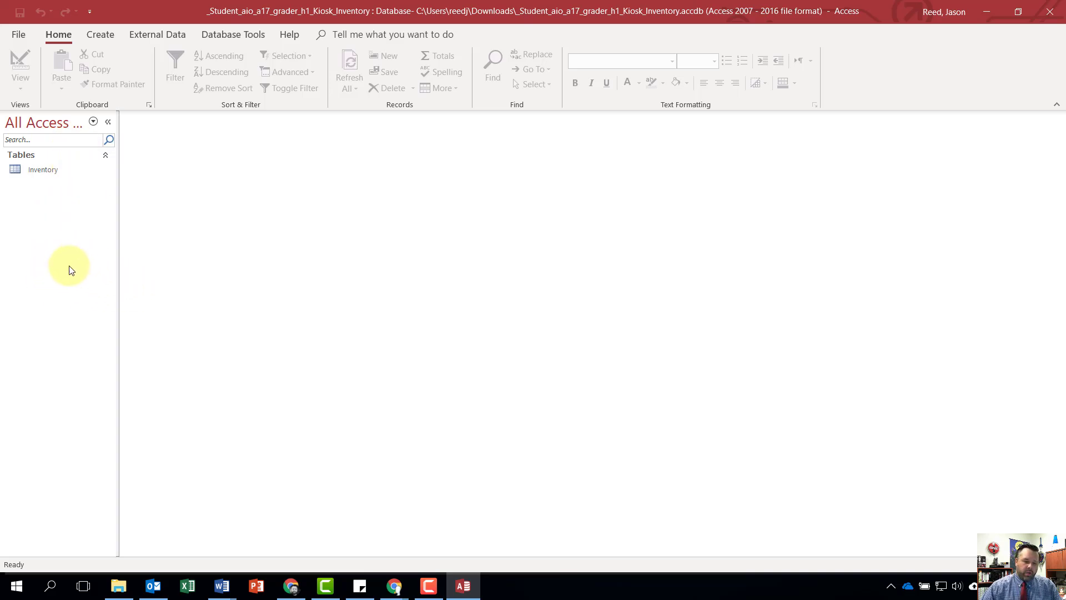
- Open the Inventory table and add a Short Text field named Item after the ID field
double_click(42, 173)
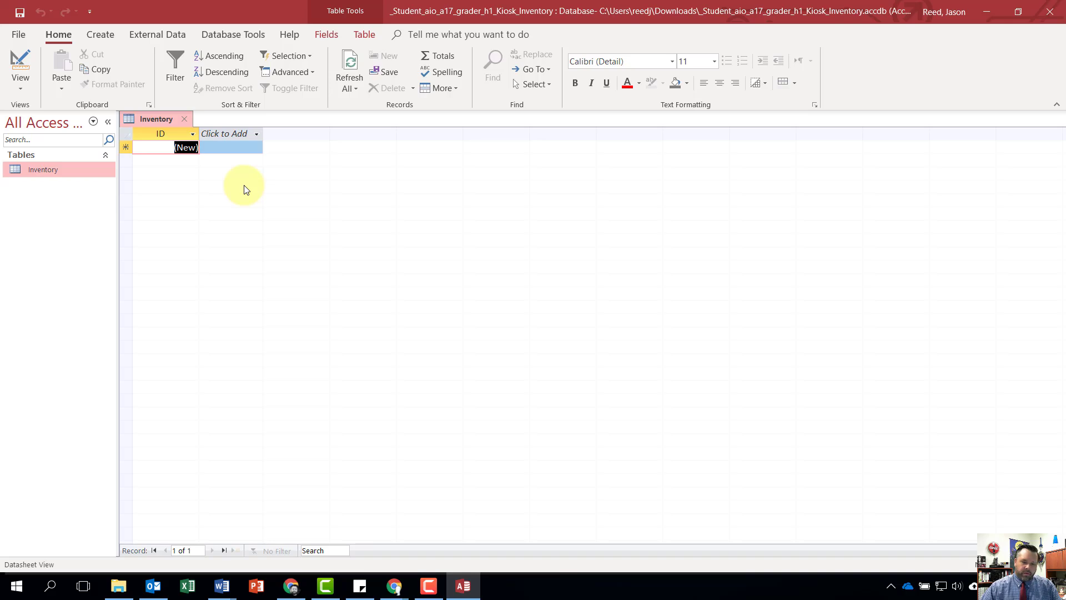
click(222, 132)
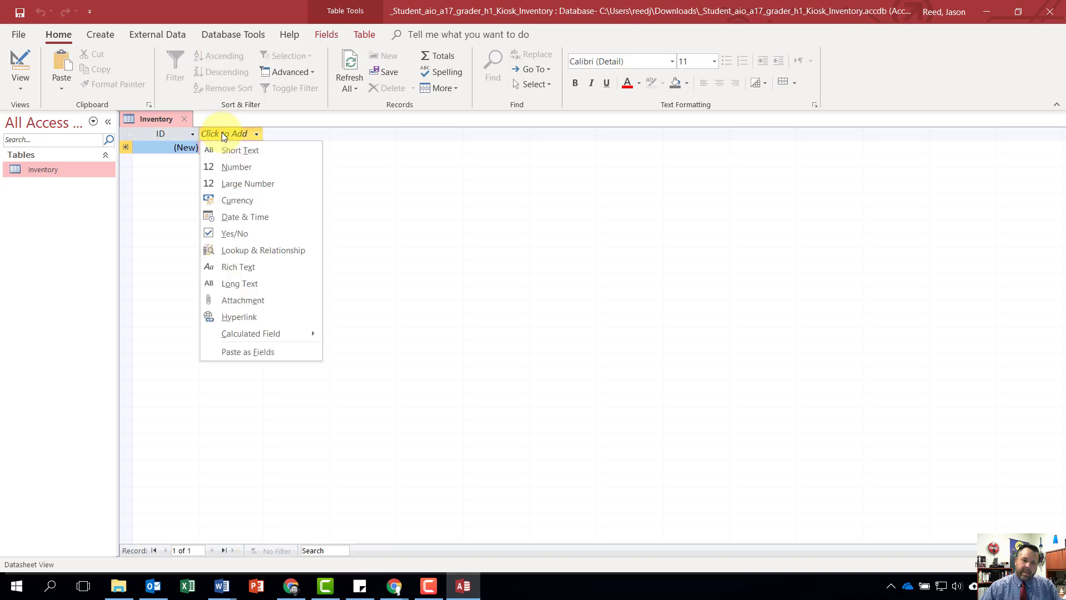
click(248, 149)
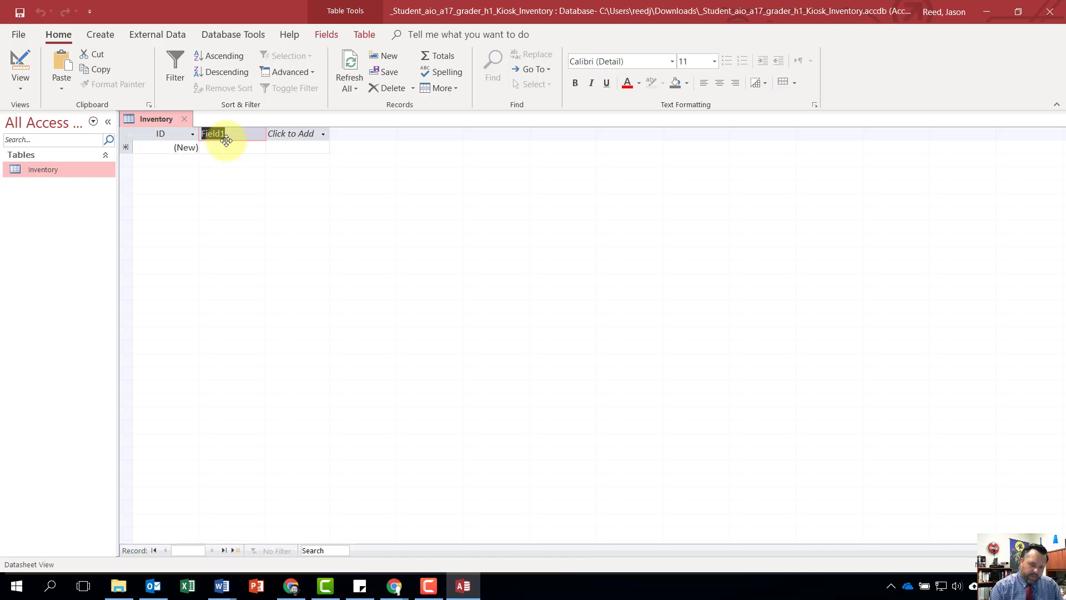
text(Item)
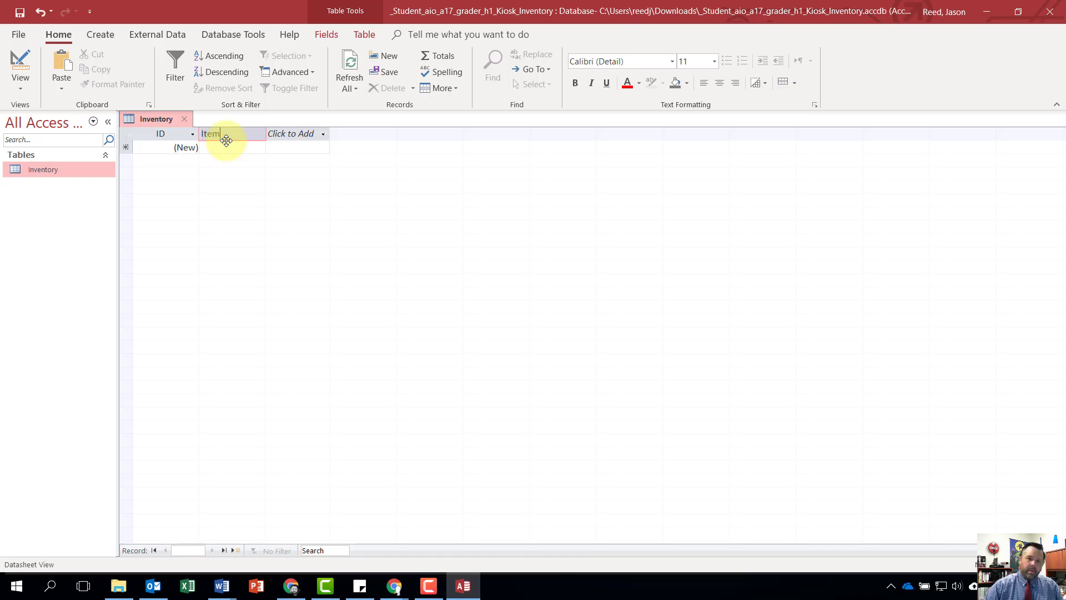
key(Return)
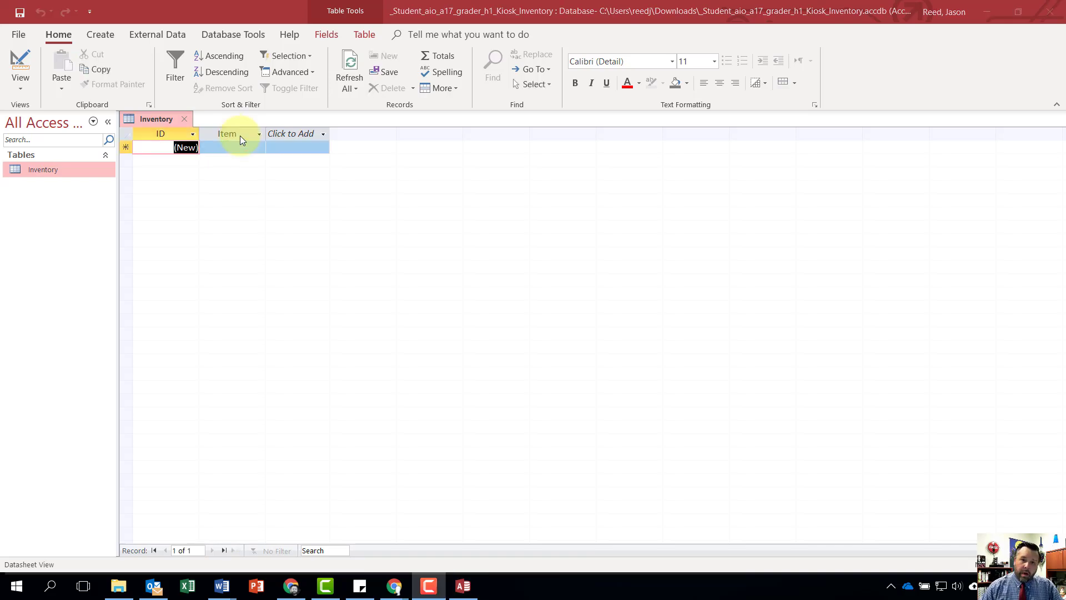
click(258, 136)
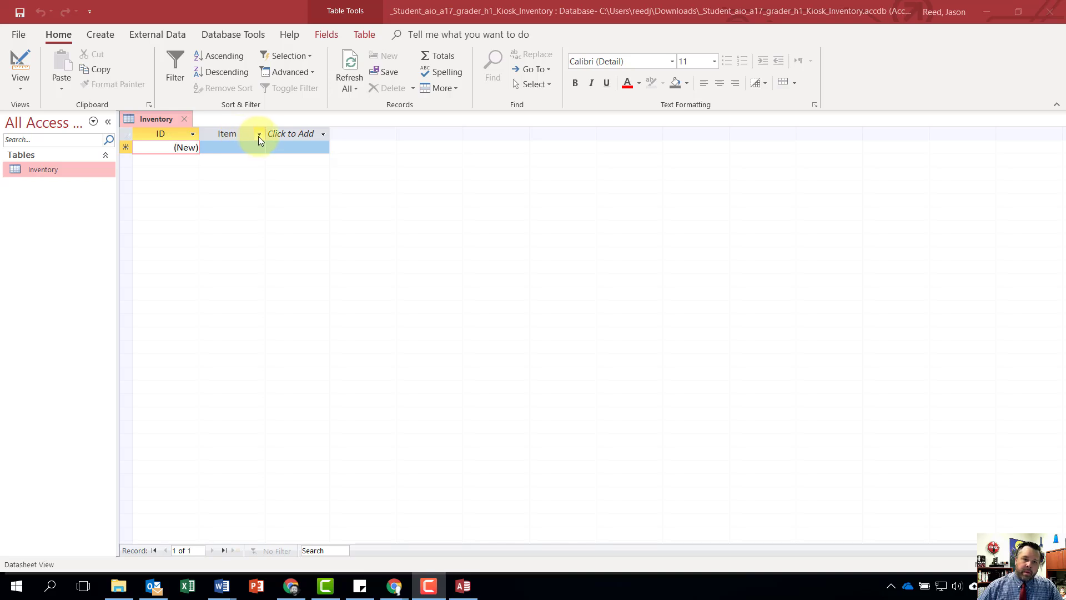
- Add a Short Text field named Category to the Inventory table after the Item field
click(304, 133)
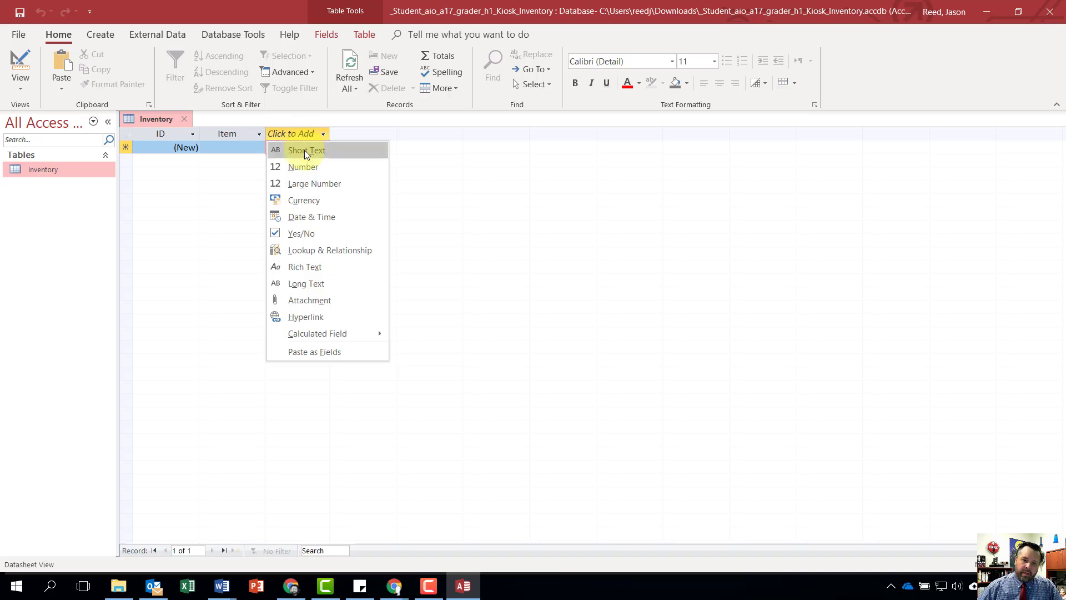
click(304, 150)
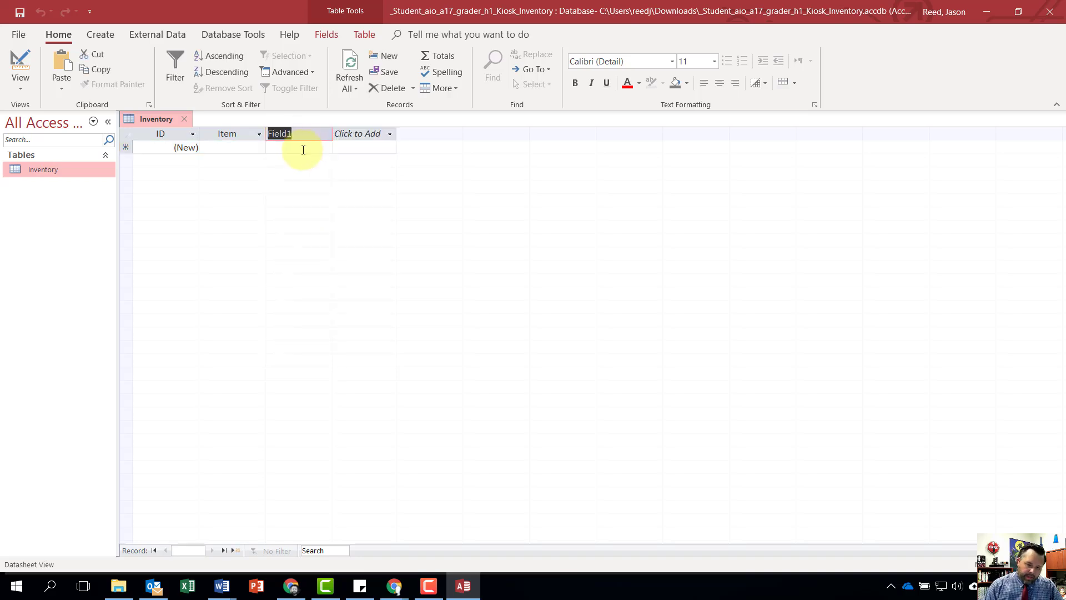
text(Cate)
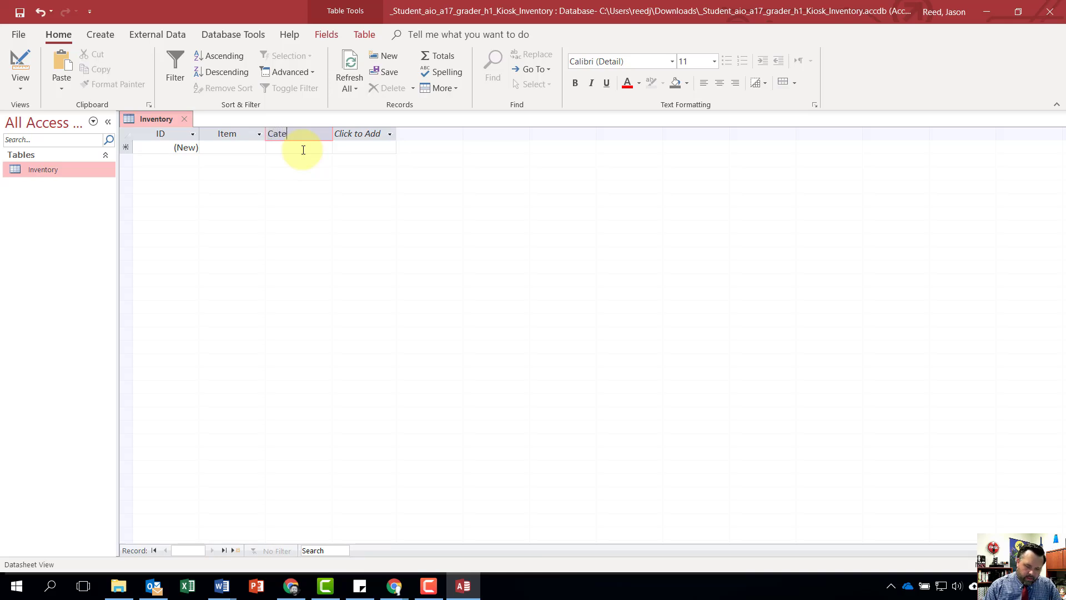
text(gory)
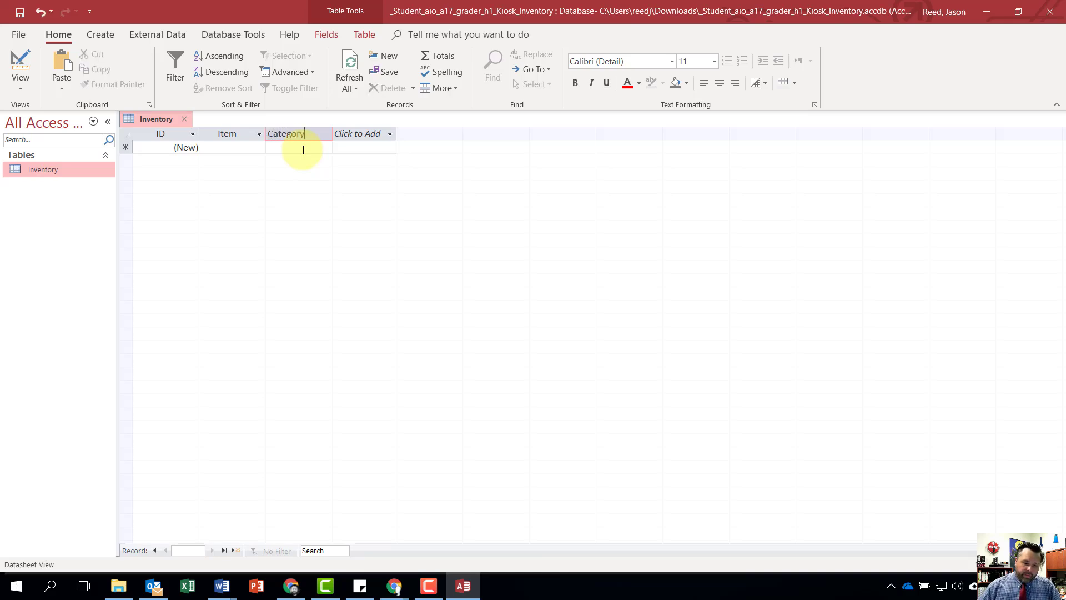
- Add a Short Text field named Campus to the Inventory table after the Category field
click(356, 135)
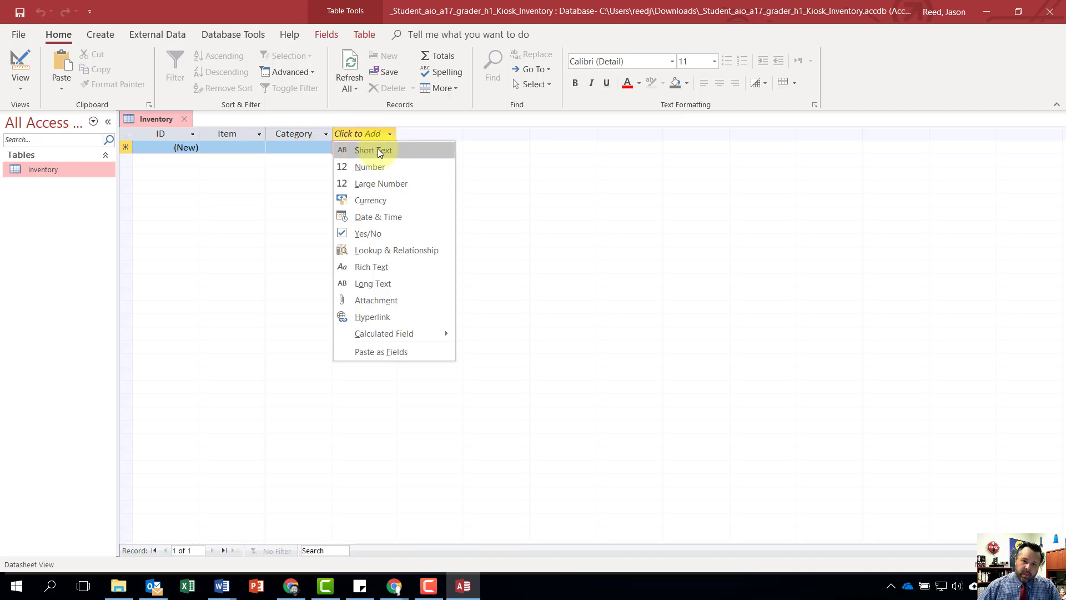
click(375, 150)
text(Campus)
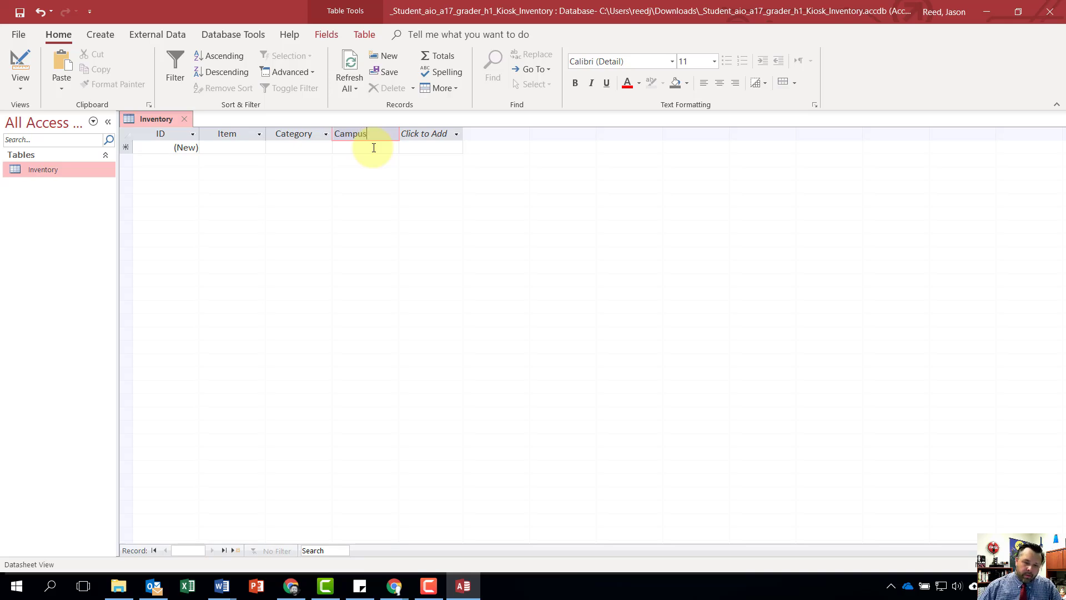
- Add a Short Text field named Storage Location to the Inventory table after the Campus field
click(426, 133)
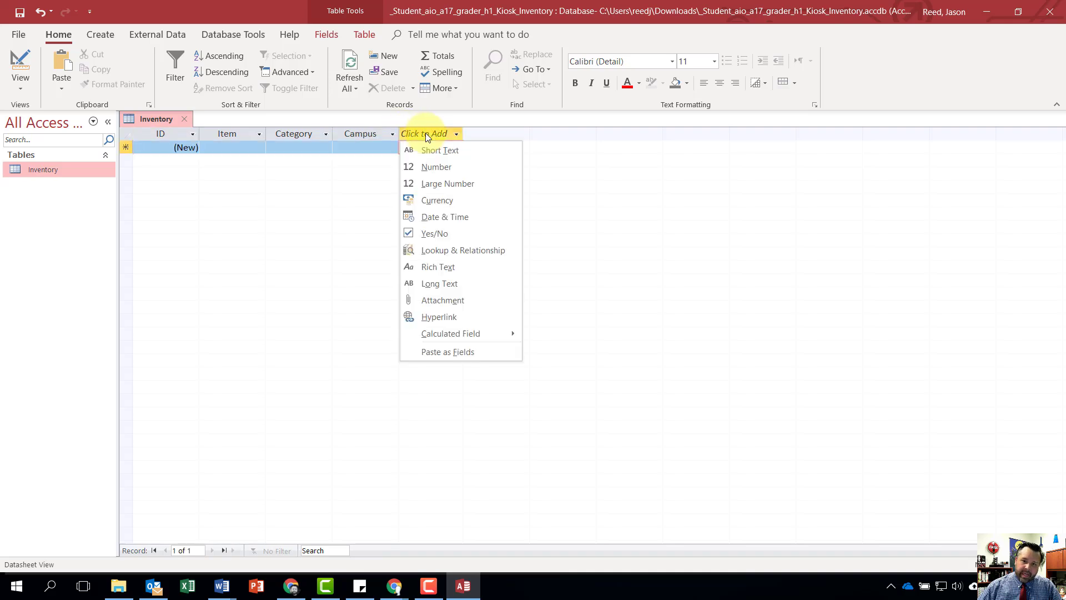
click(435, 150)
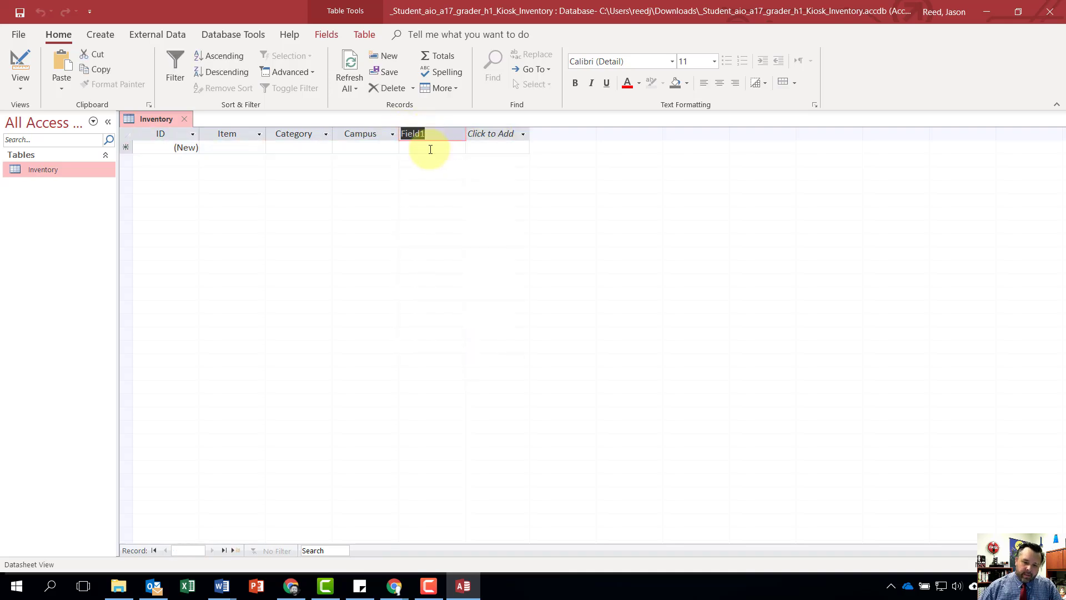
text(Stora)
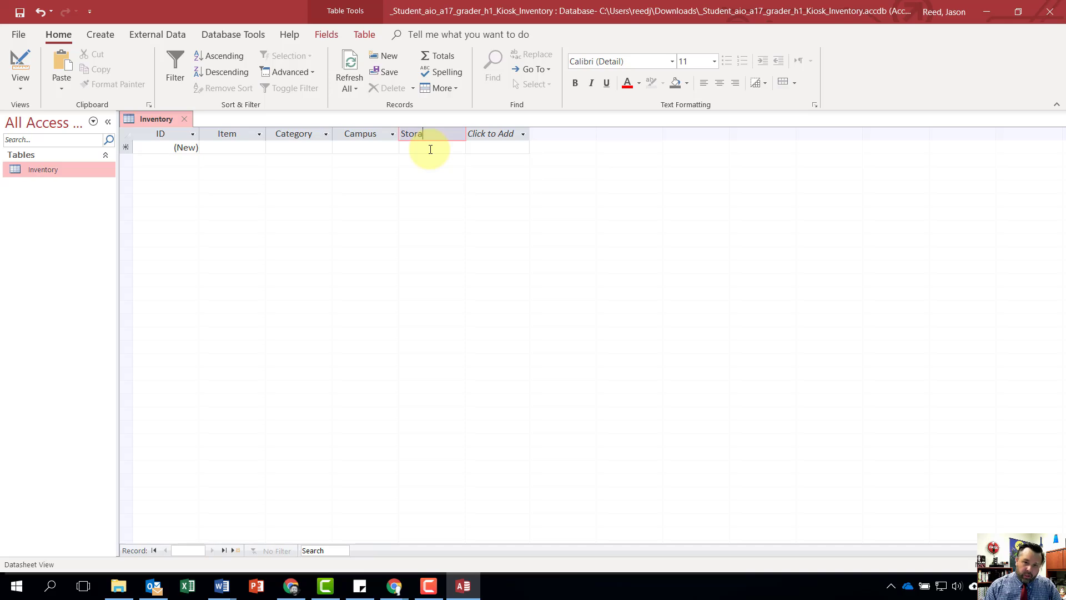
text(ge Location)
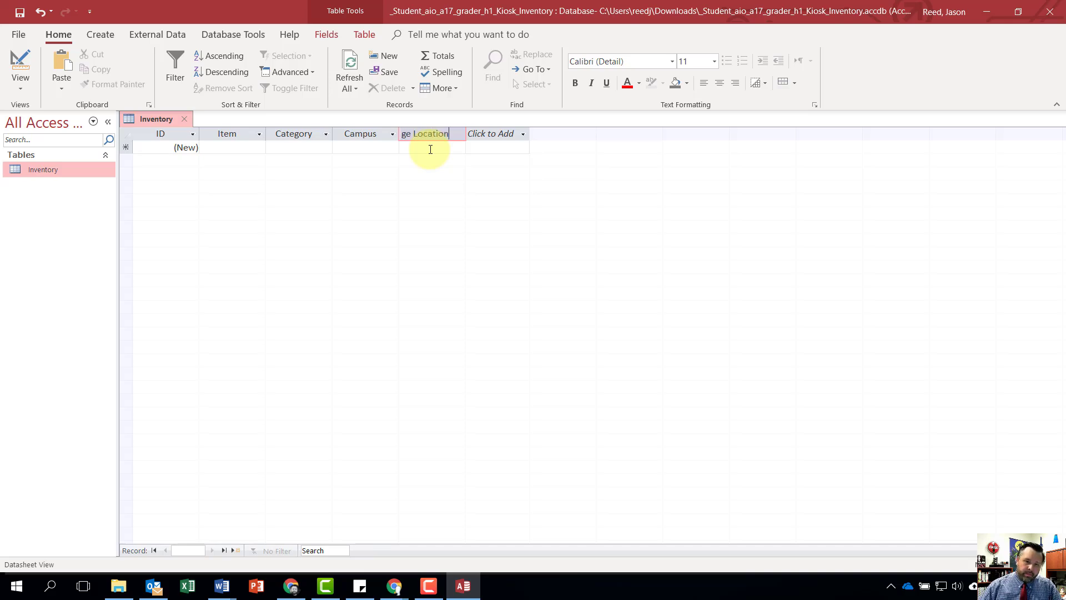
- Add a Currency field named Price to the Inventory table after the Storage Location field
click(500, 135)
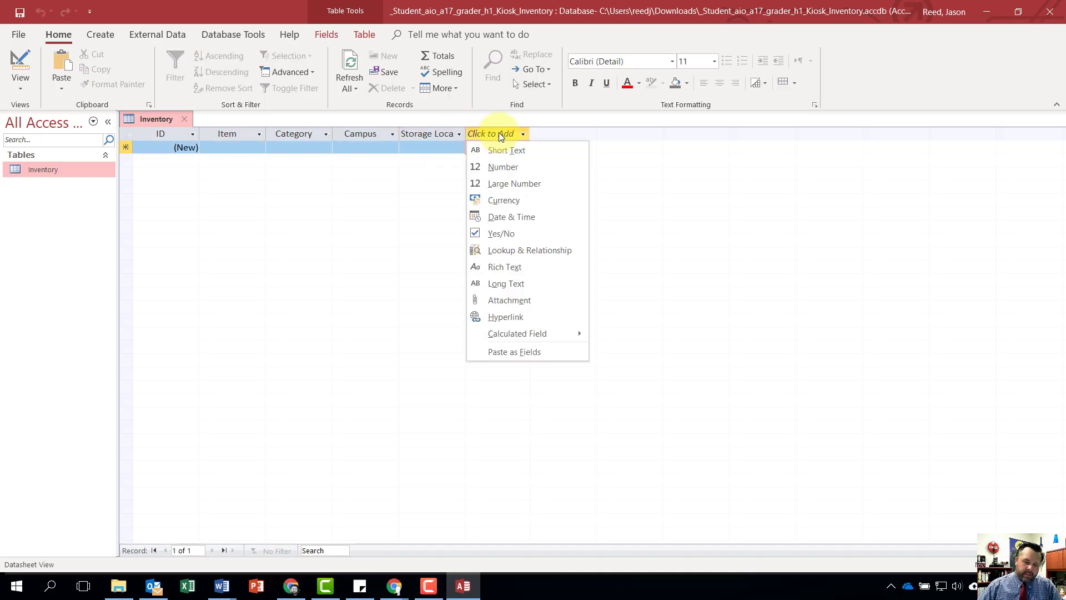
click(505, 201)
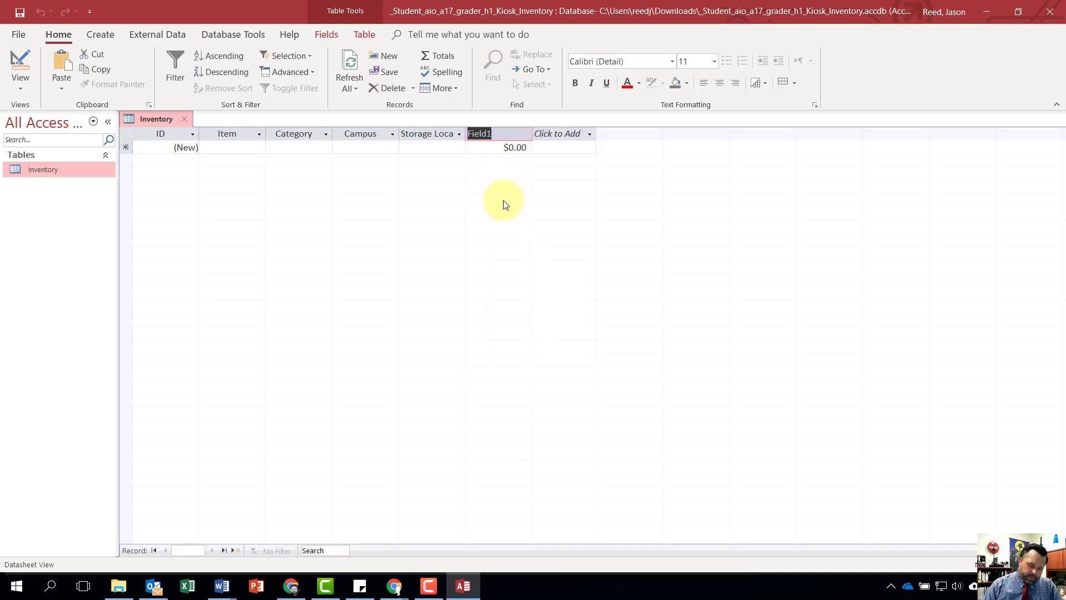
text(Price)
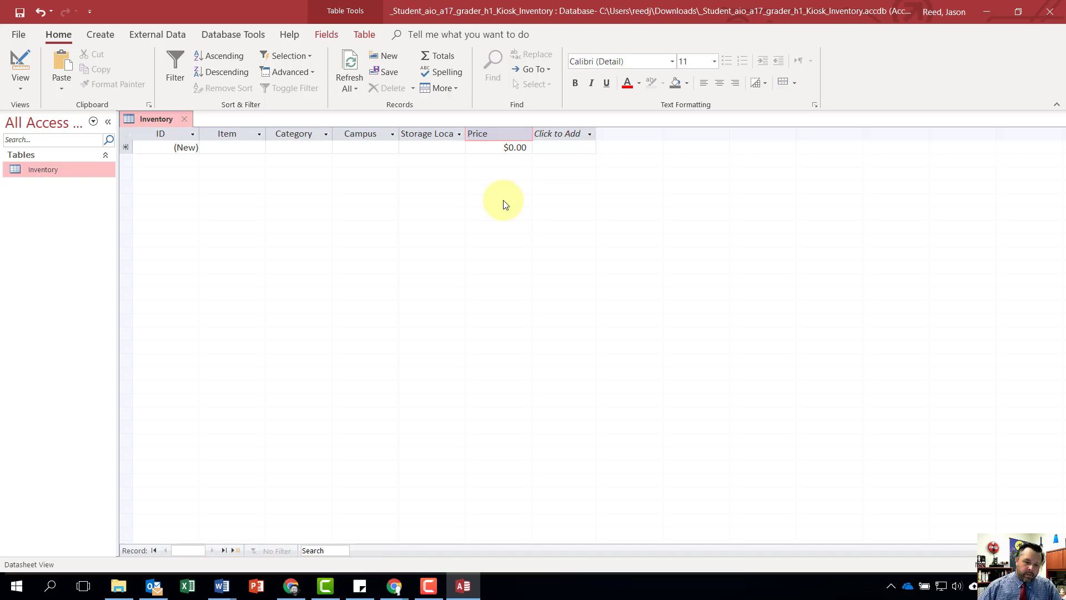
key(Return)
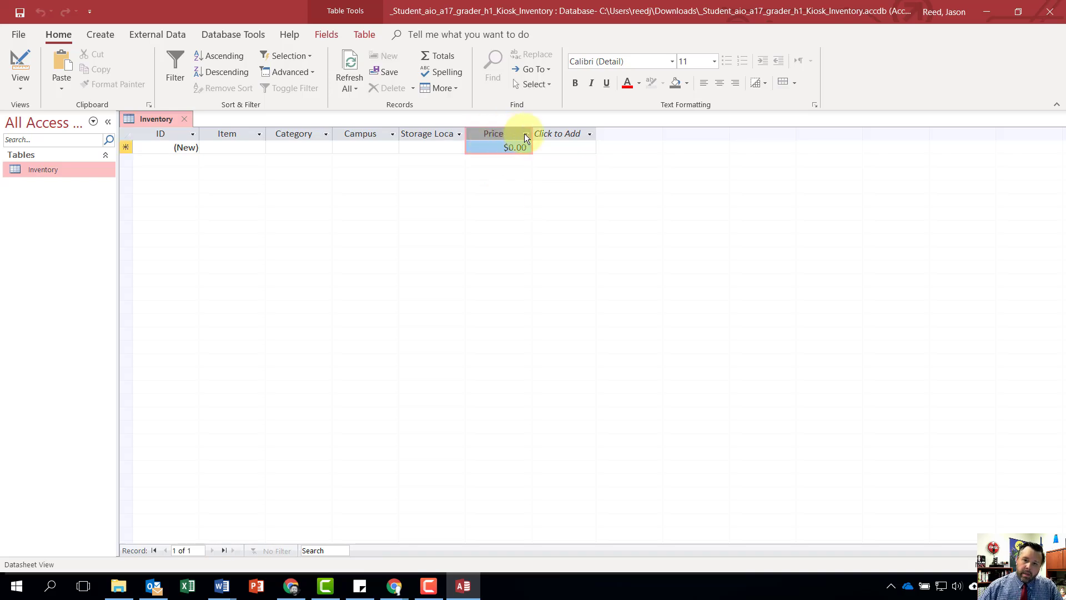
- Add a Number field named Quantity in Stock to the Inventory table after the Price field
click(561, 134)
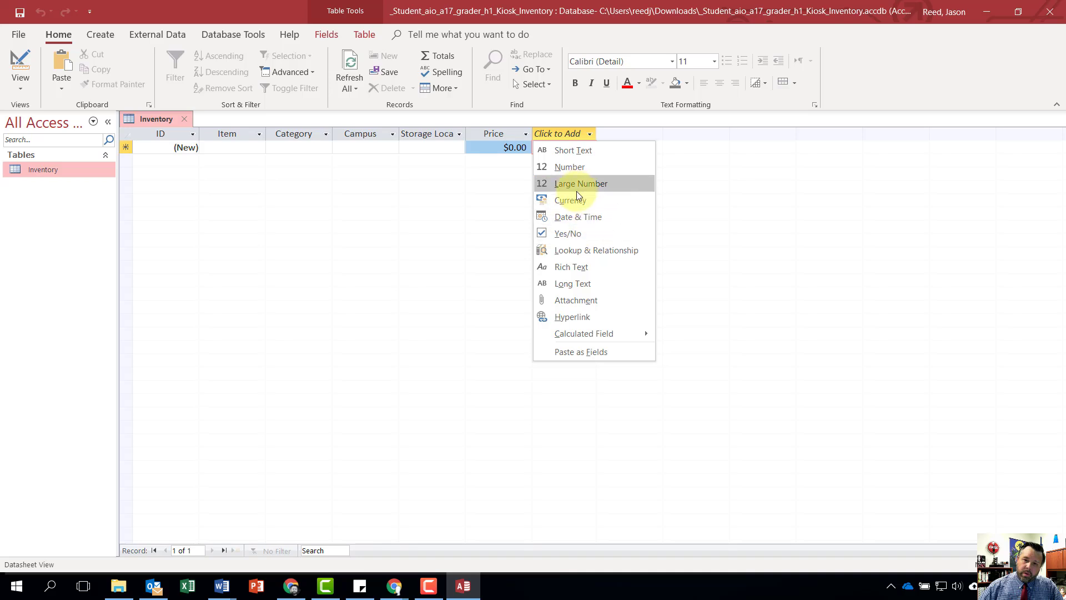
click(571, 168)
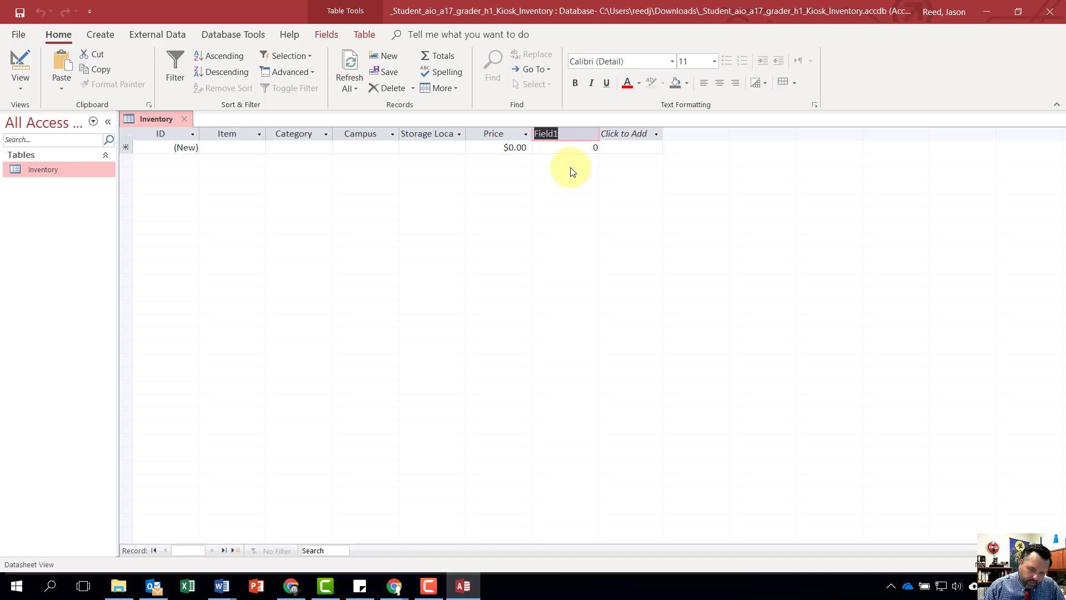
text(Qua)
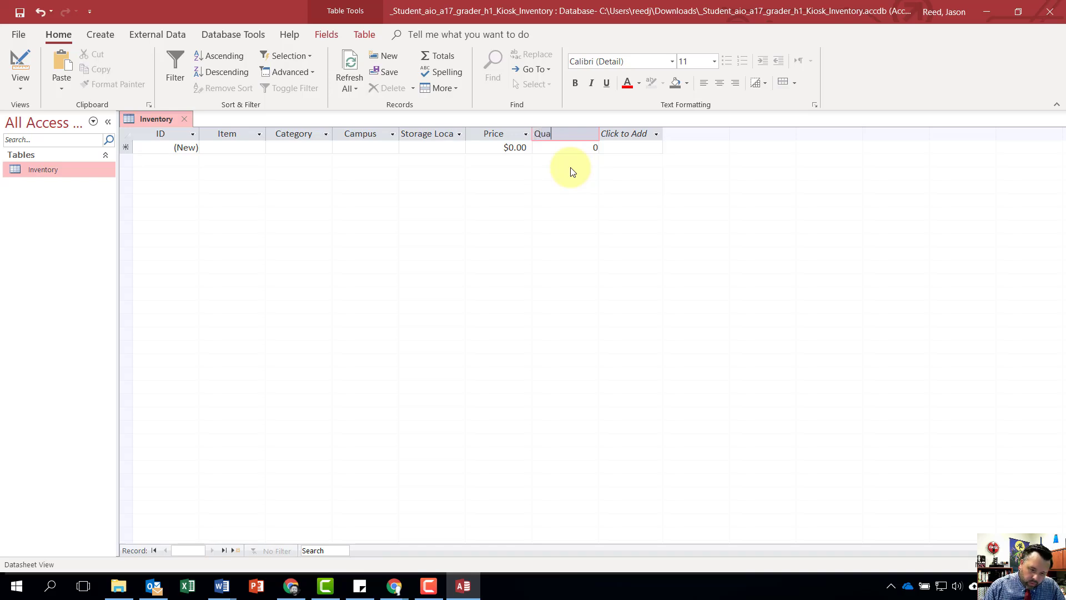
text(ntity in Stock)
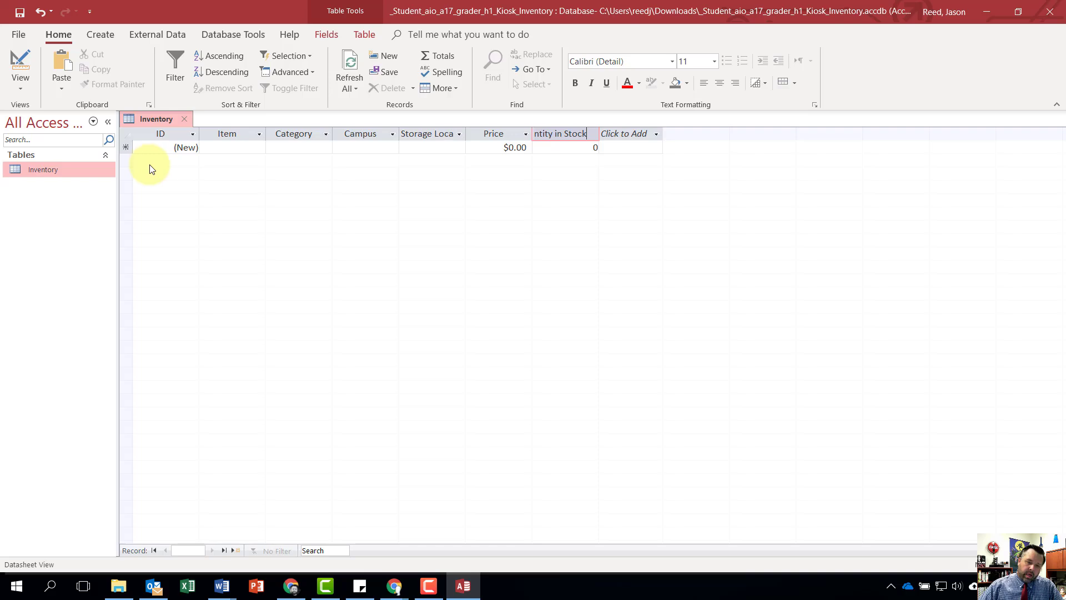
- Rename the ID field of the Inventory table as Item ID
right_click(165, 134)
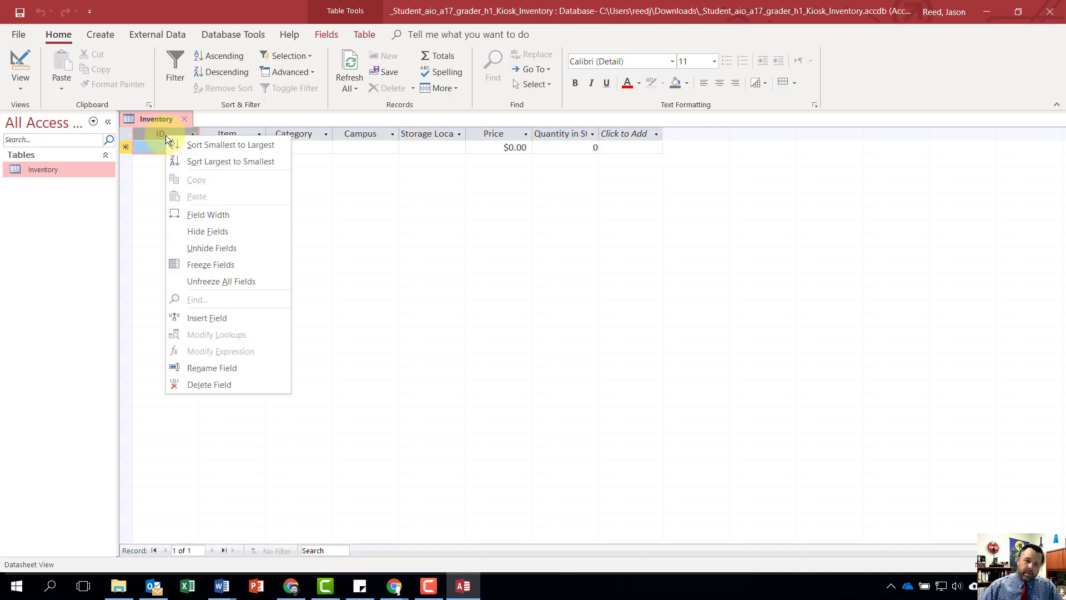
click(209, 368)
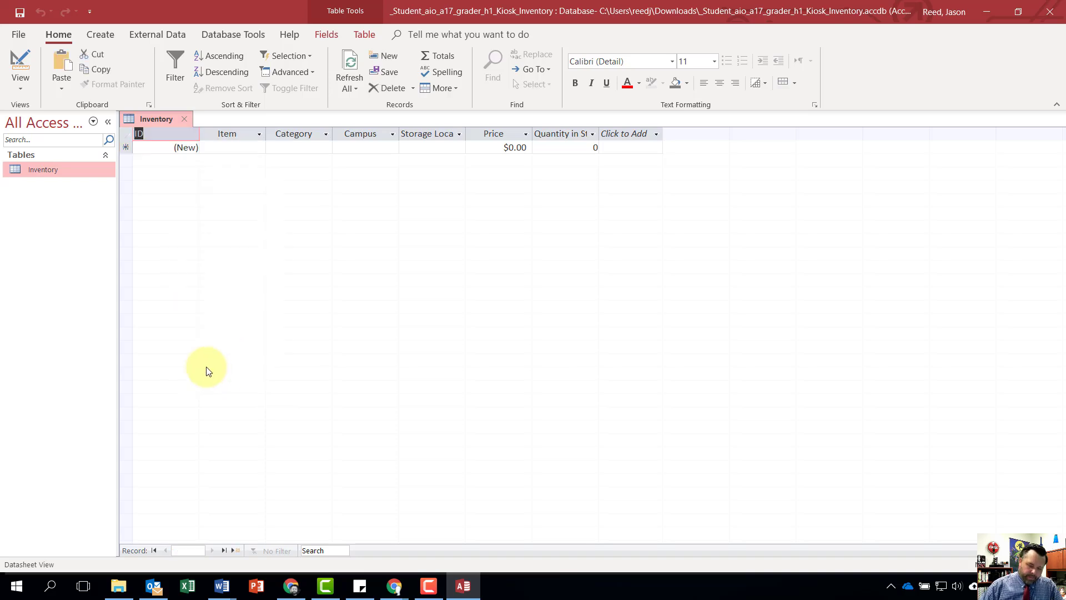
text(Item ID)
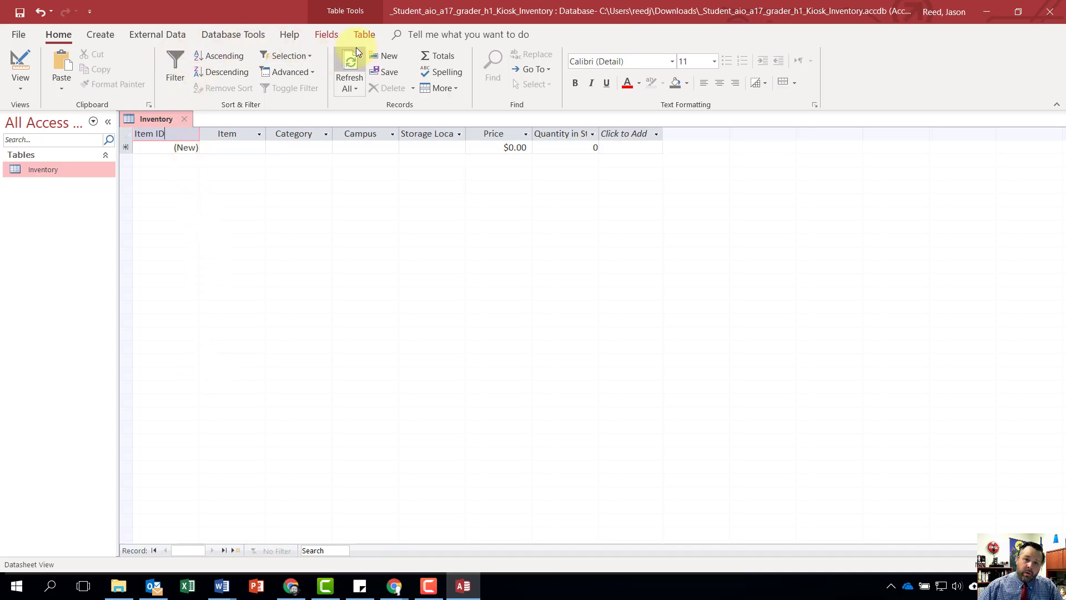
click(325, 34)
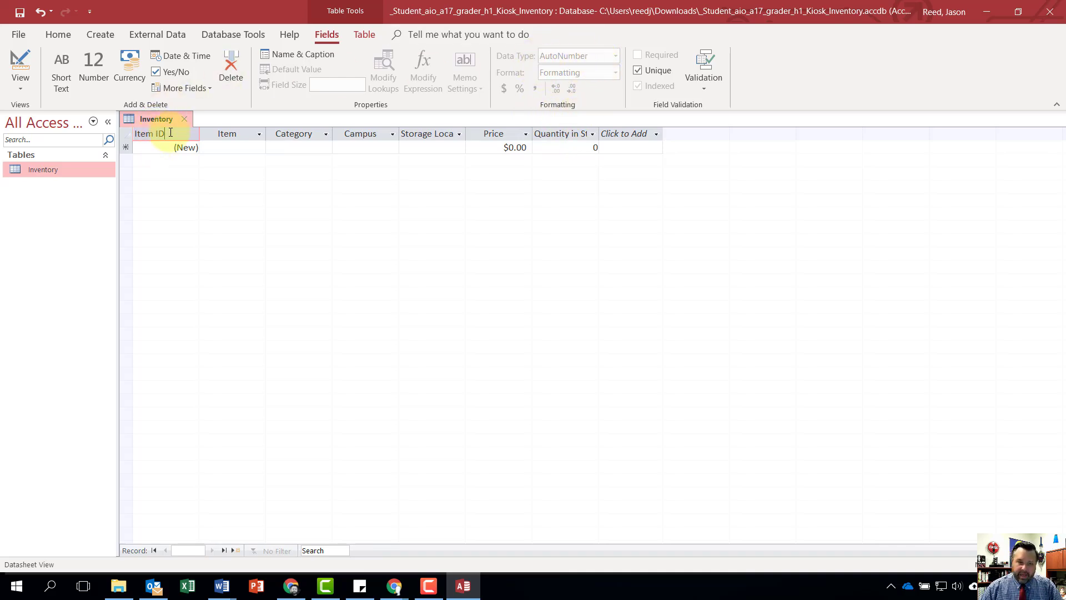
key(Return)
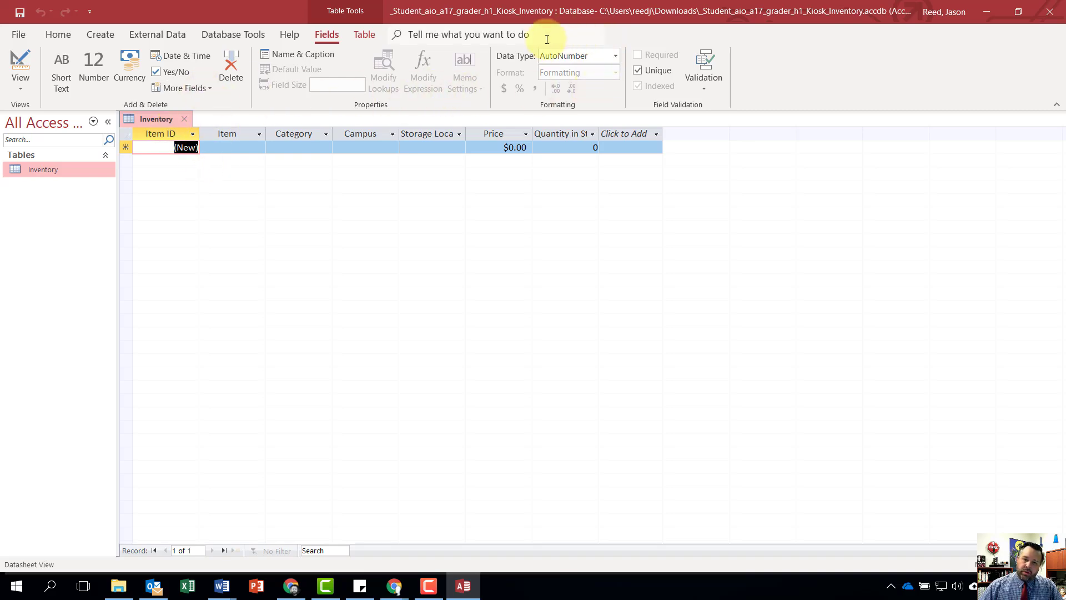
- Change the Item ID field's data type to Short Text and save the Inventory table
click(614, 54)
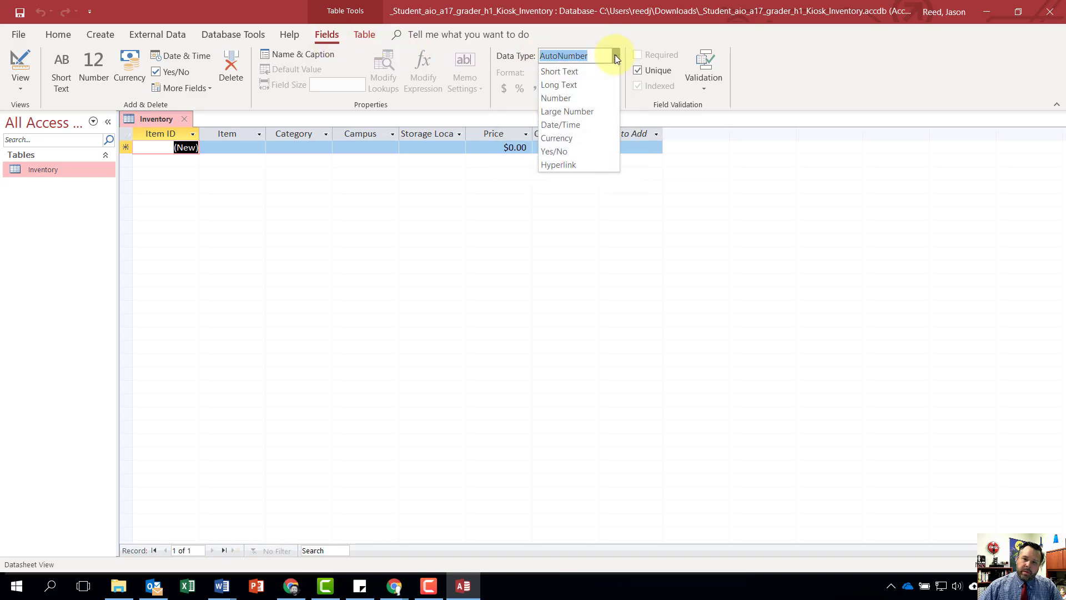
click(575, 69)
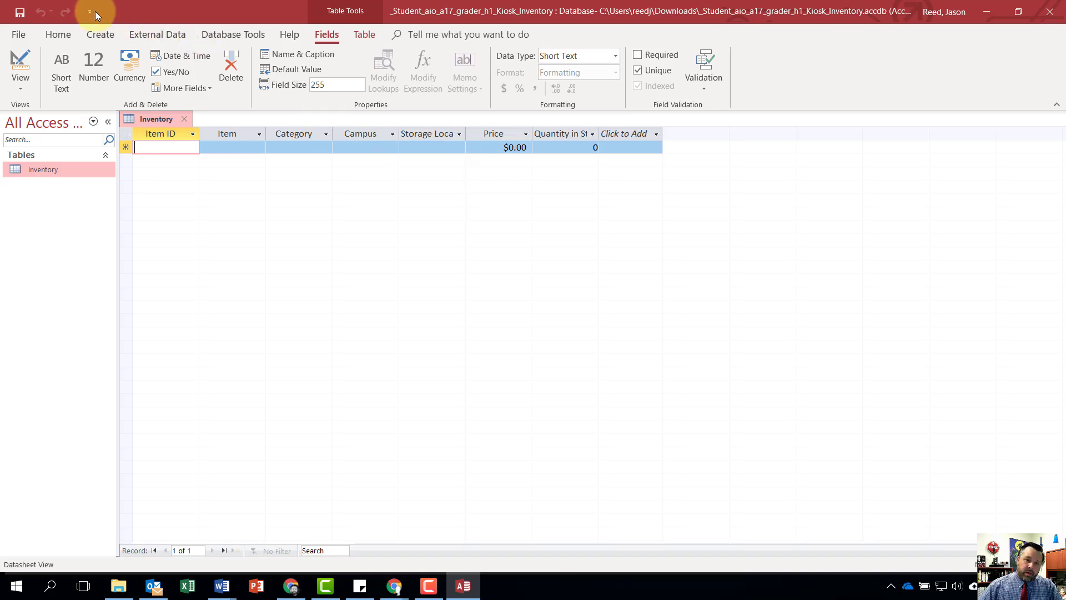
click(19, 13)
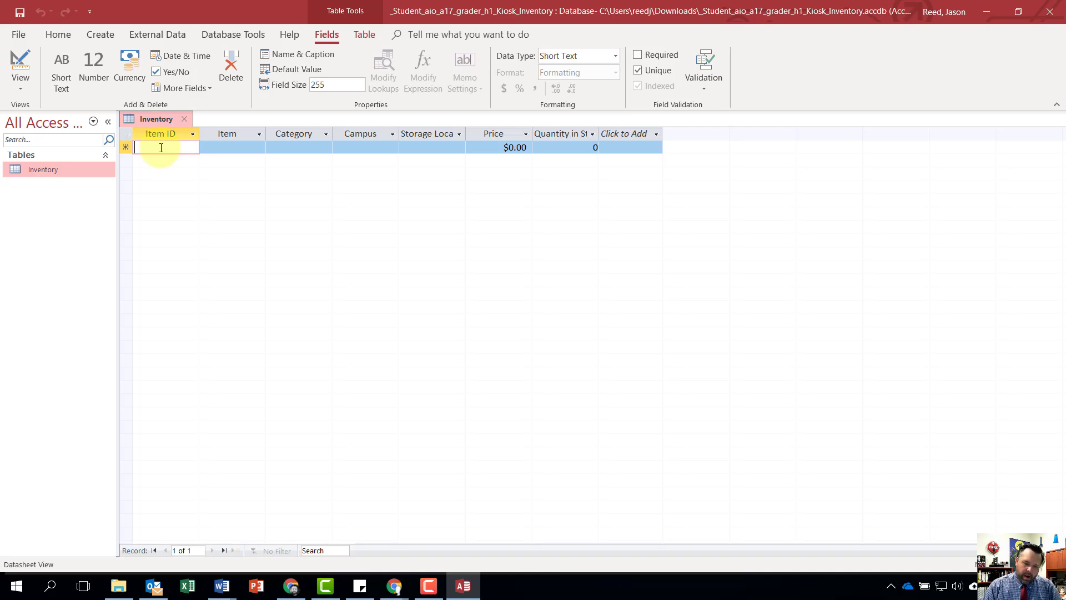
- Start the first Inventory record with Item ID C-1, Item Chocolate Bar and Category Candy
text(C)
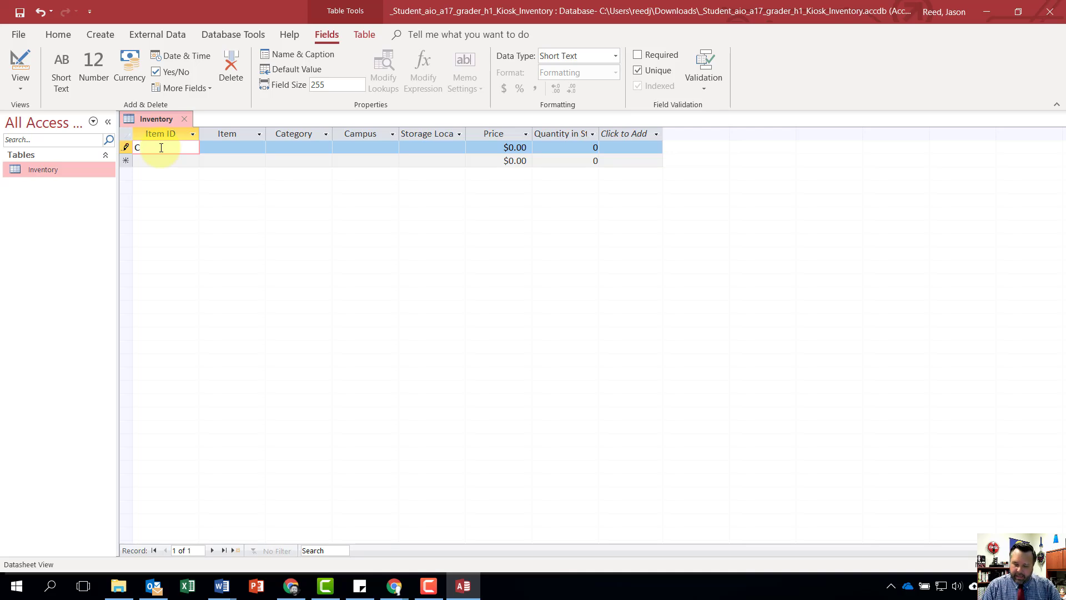
text(-1)
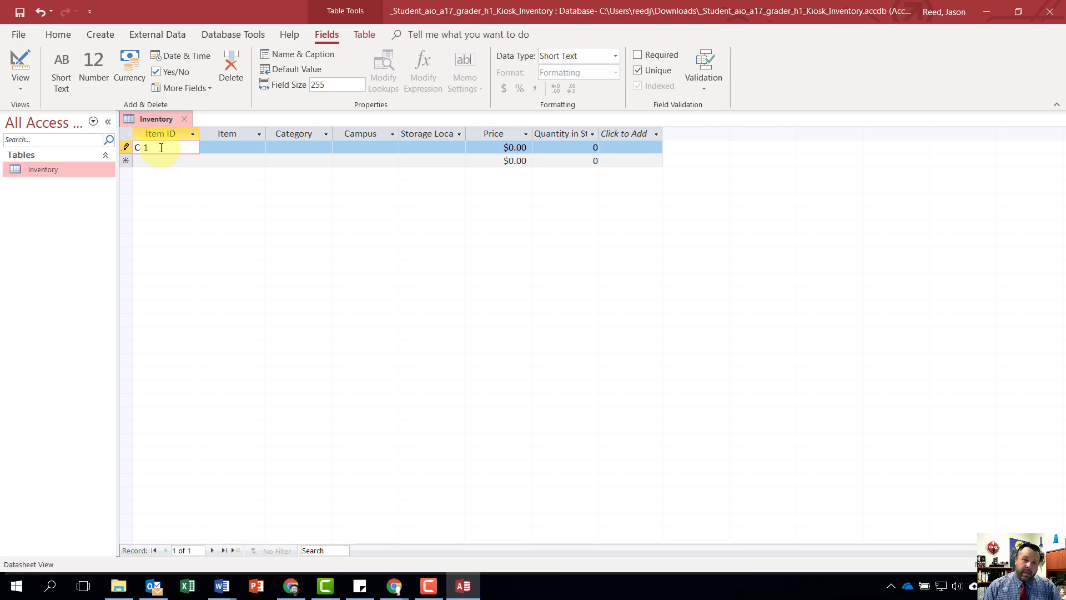
key(Tab)
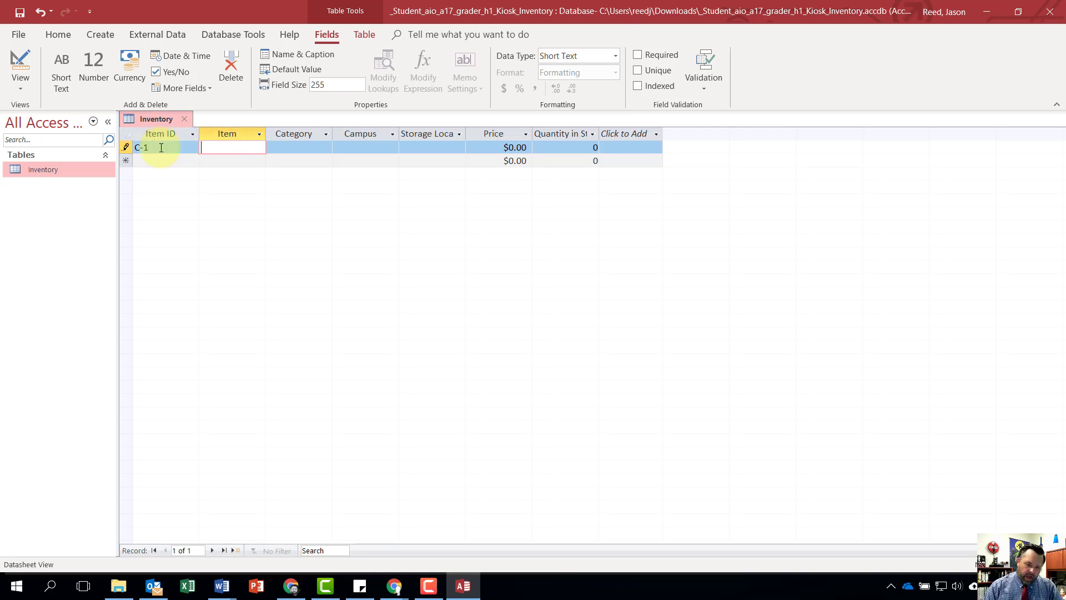
text(Chco)
key(BackSpace)
key(BackSpace)
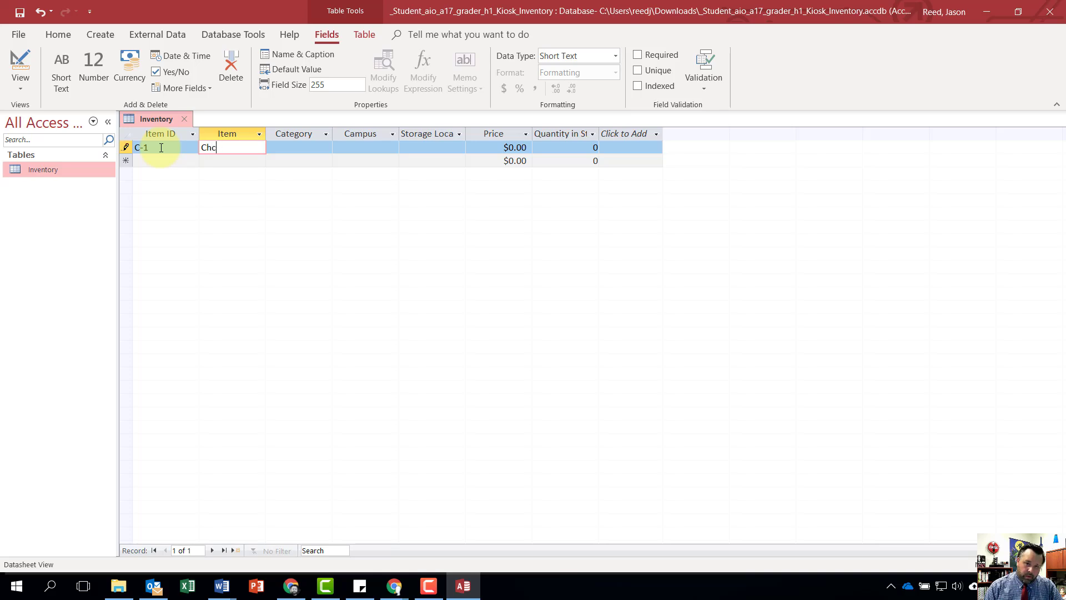
text(ocolate Bar)
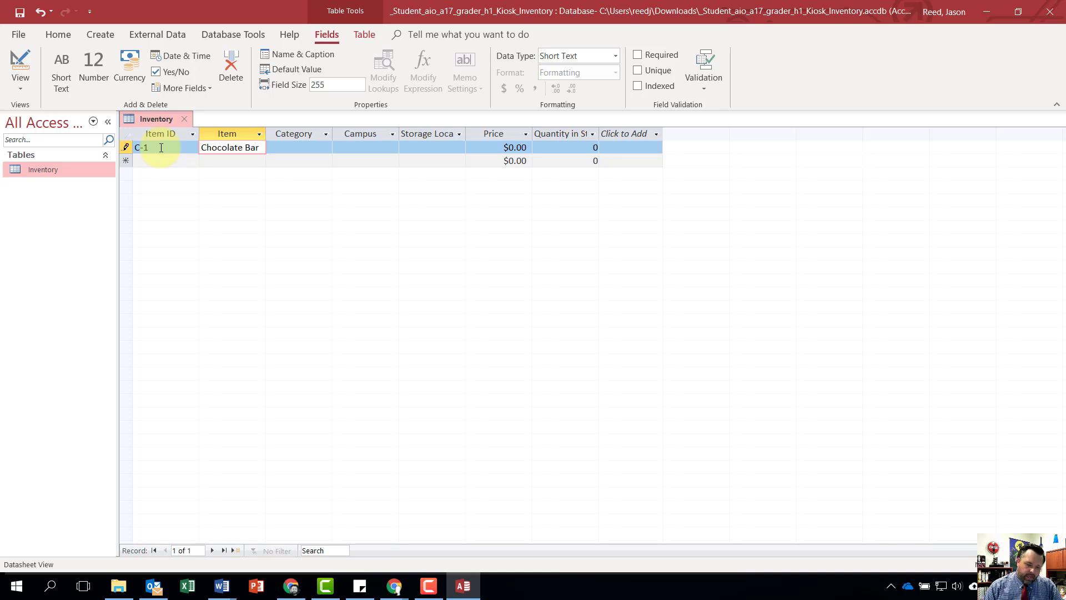
key(Tab)
text(Candy)
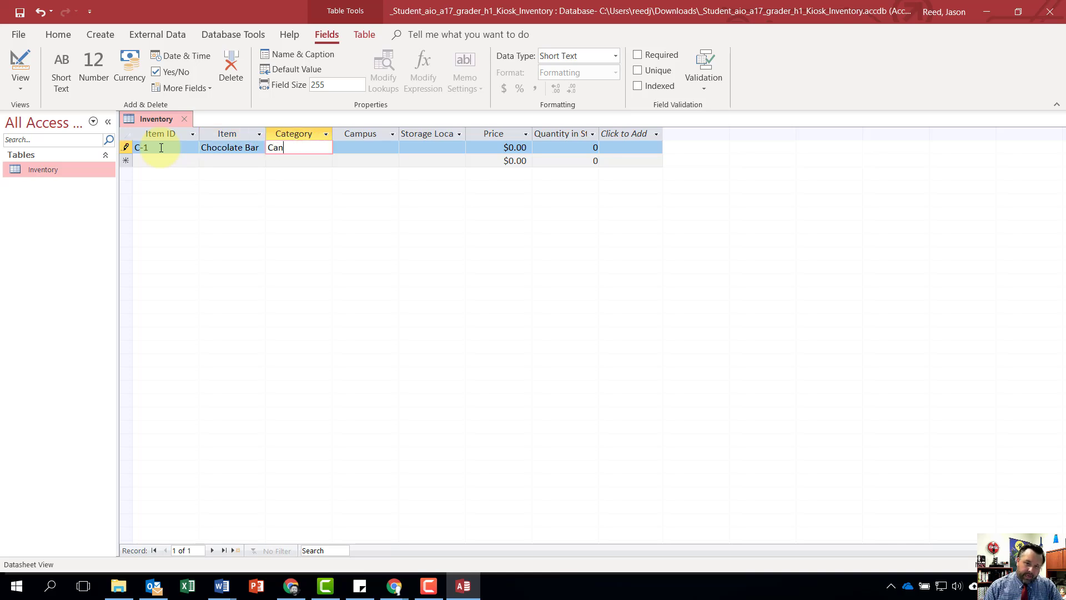
key(Tab)
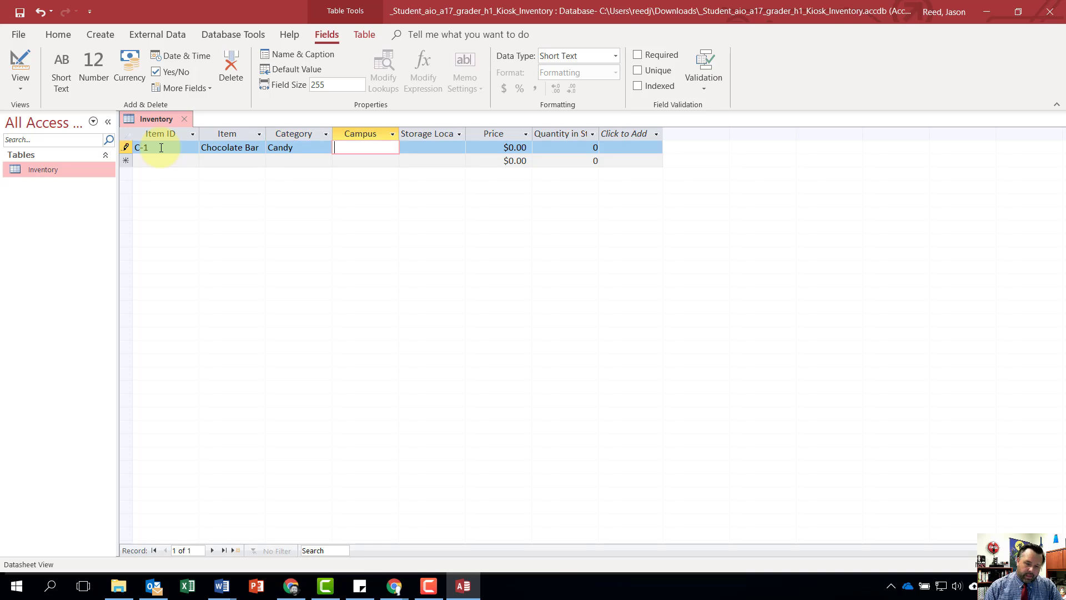
- Complete the Chocolate Bar record with Campus Southeast, Storage Location SE100A, Price $0.89 and Quantity in Stock 250
text(Southeast)
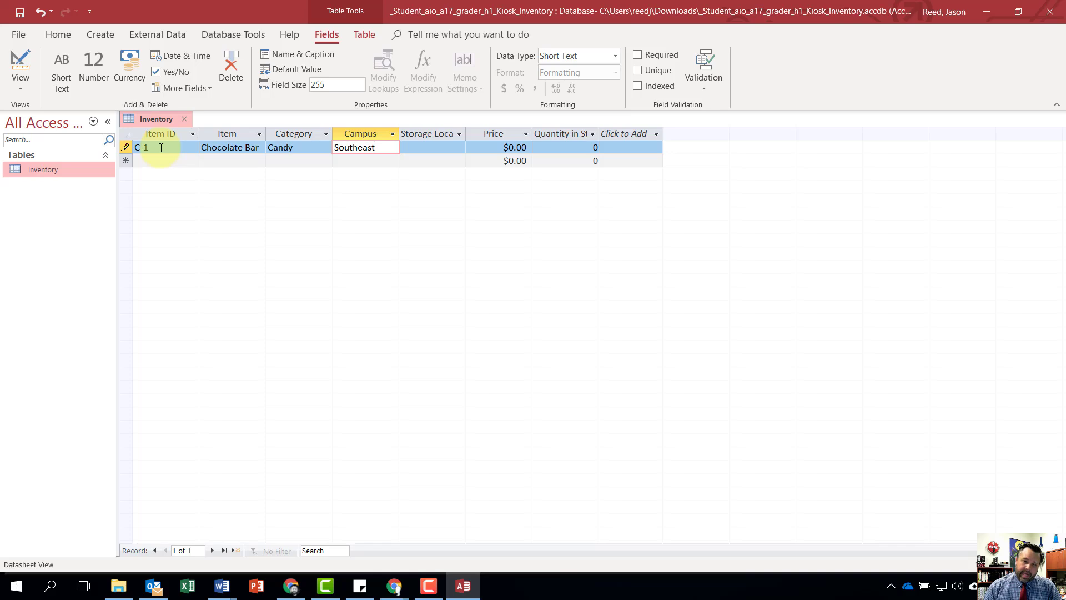
key(Tab)
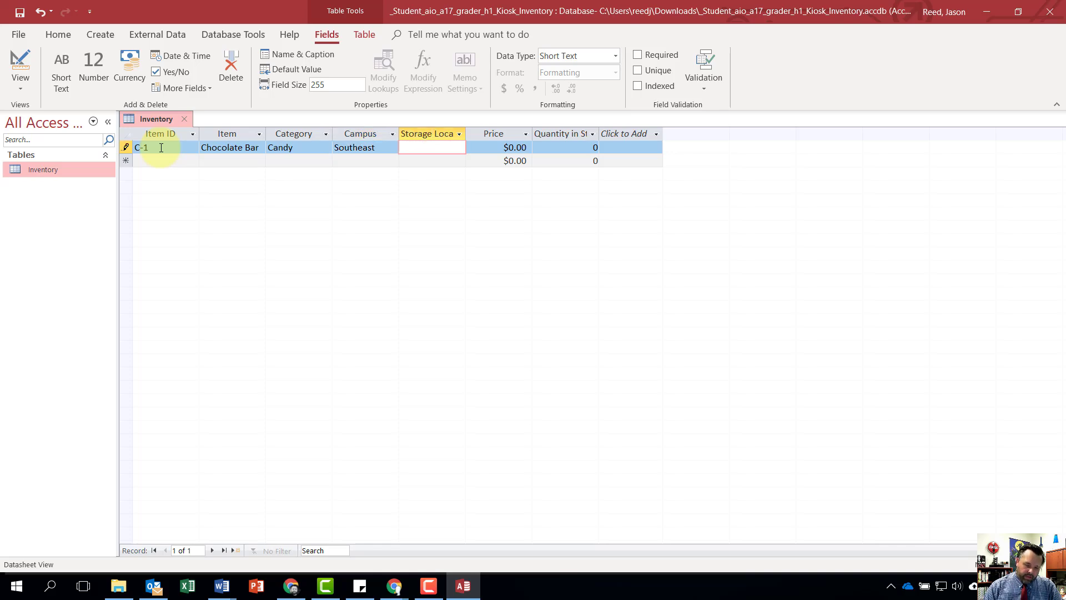
text(SE100A)
key(Tab)
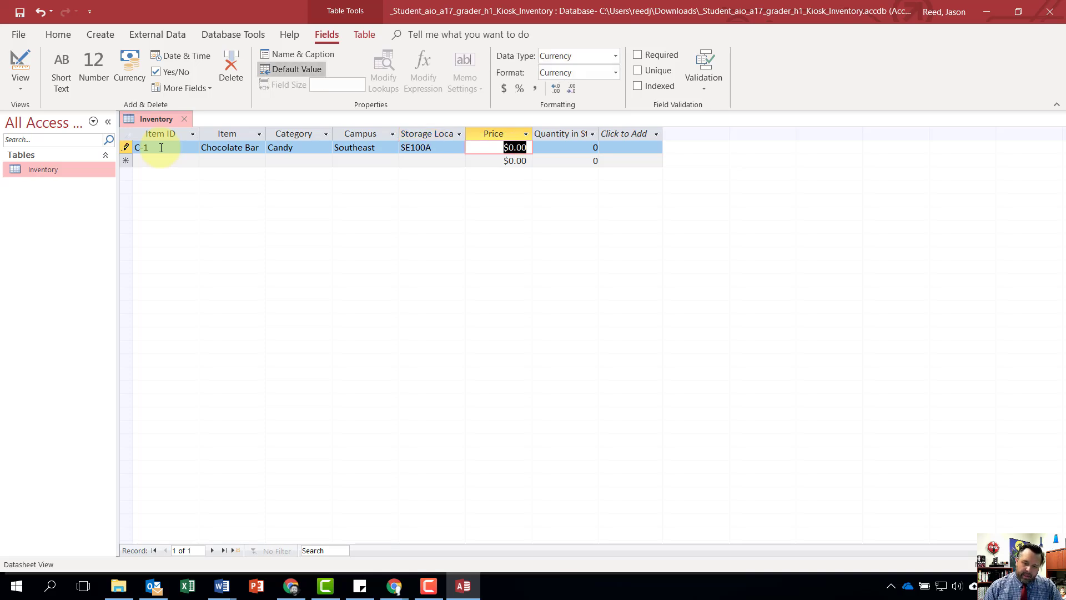
text(.89)
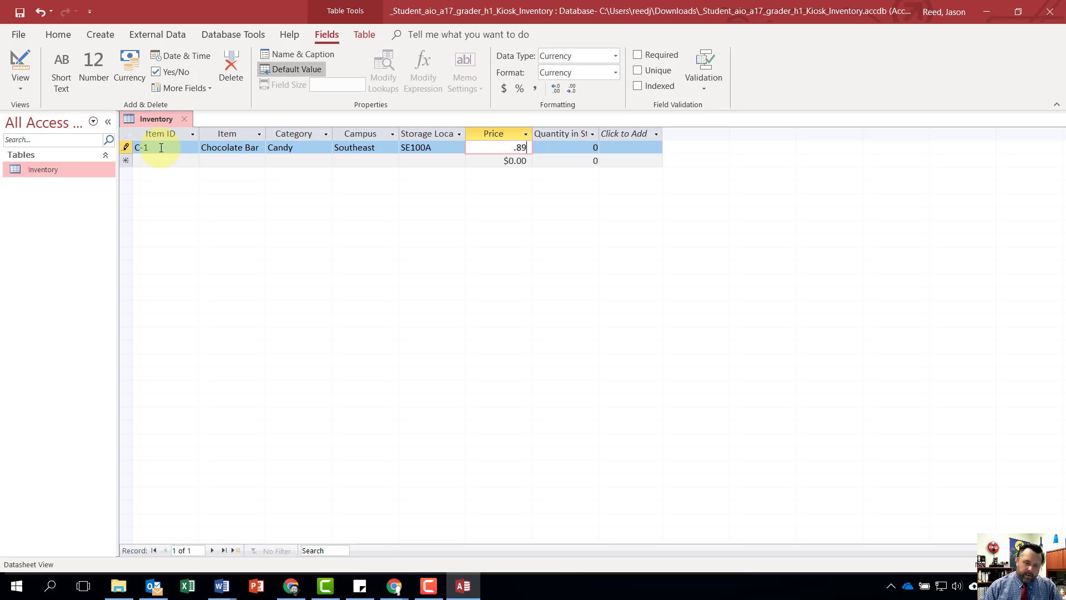
key(Tab)
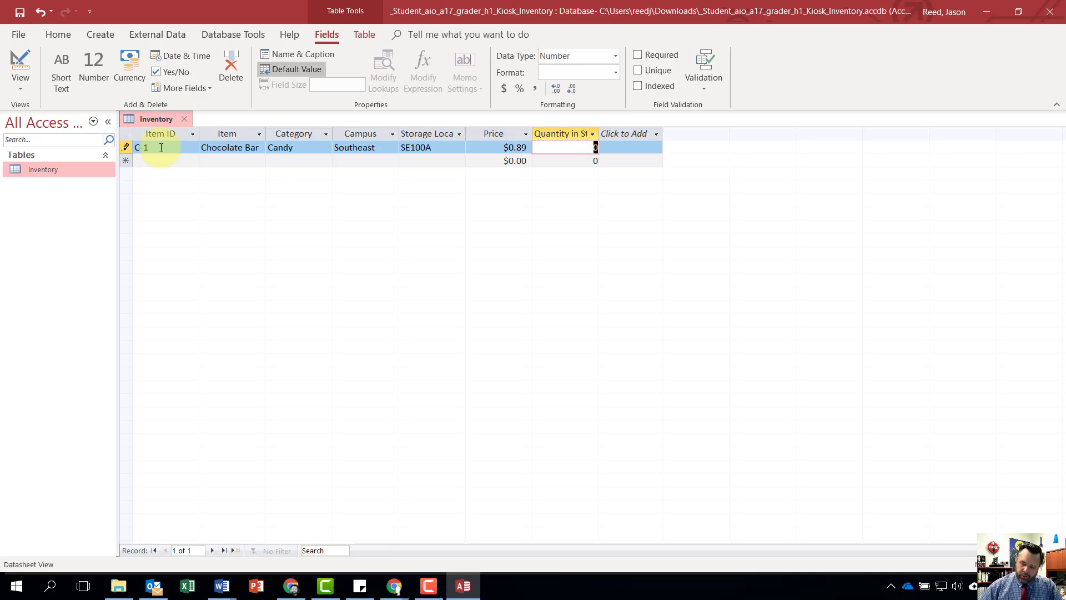
text(250)
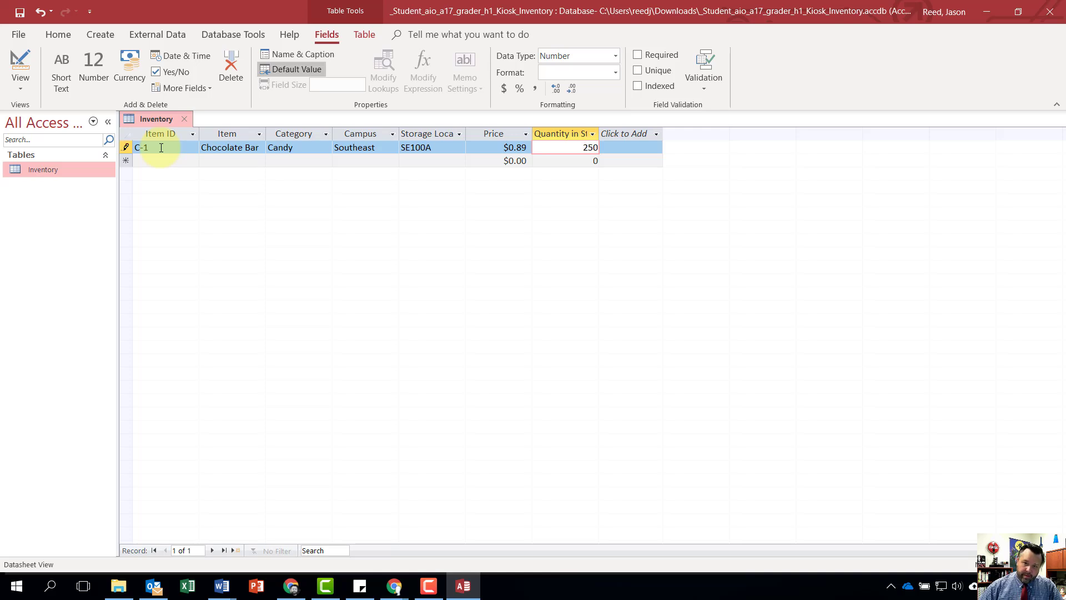
key(Tab)
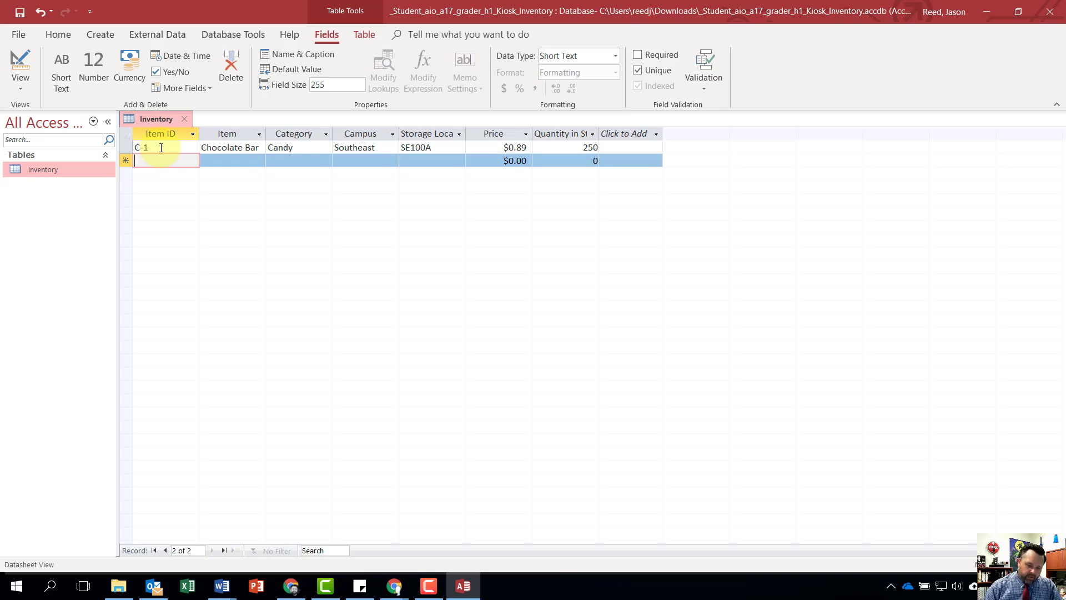
- Start the second Inventory record with Item ID C-2, Item Lollipop and Category Candy
text(C-2)
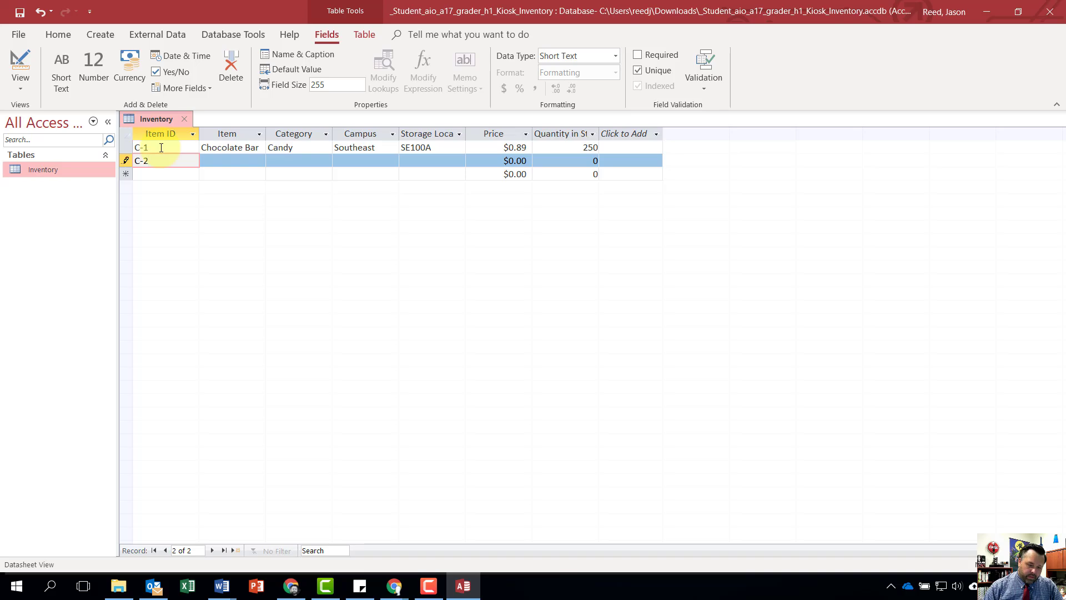
key(Tab)
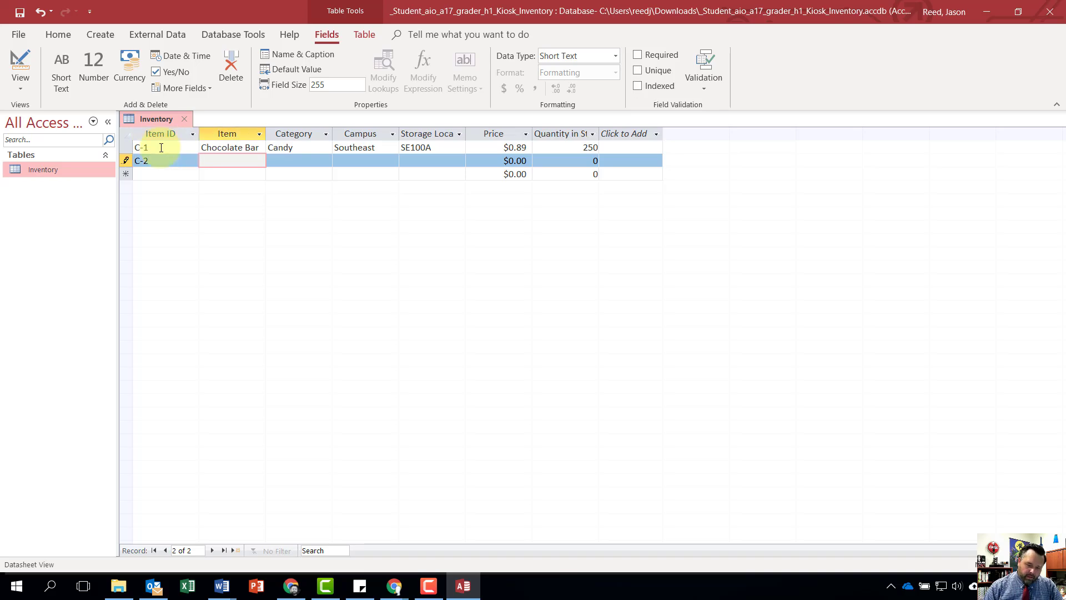
text(Lollipop)
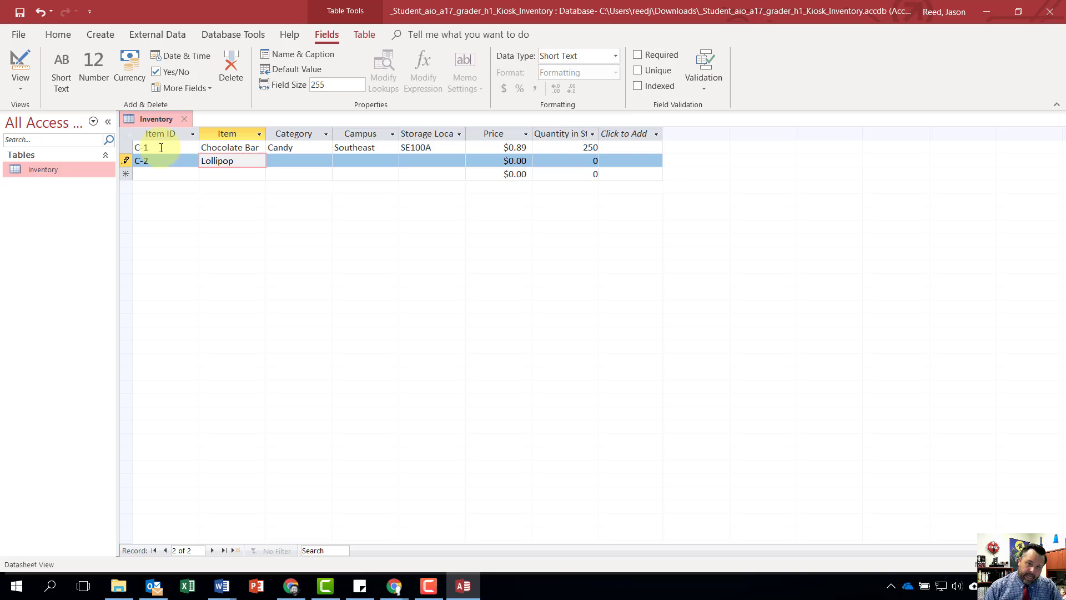
key(Tab)
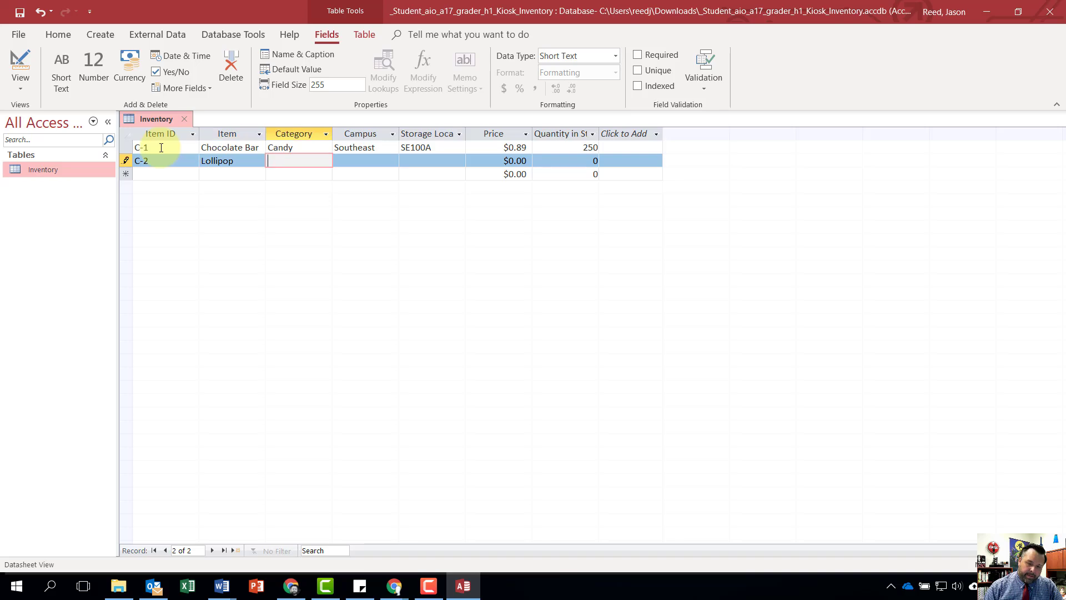
text(Candy)
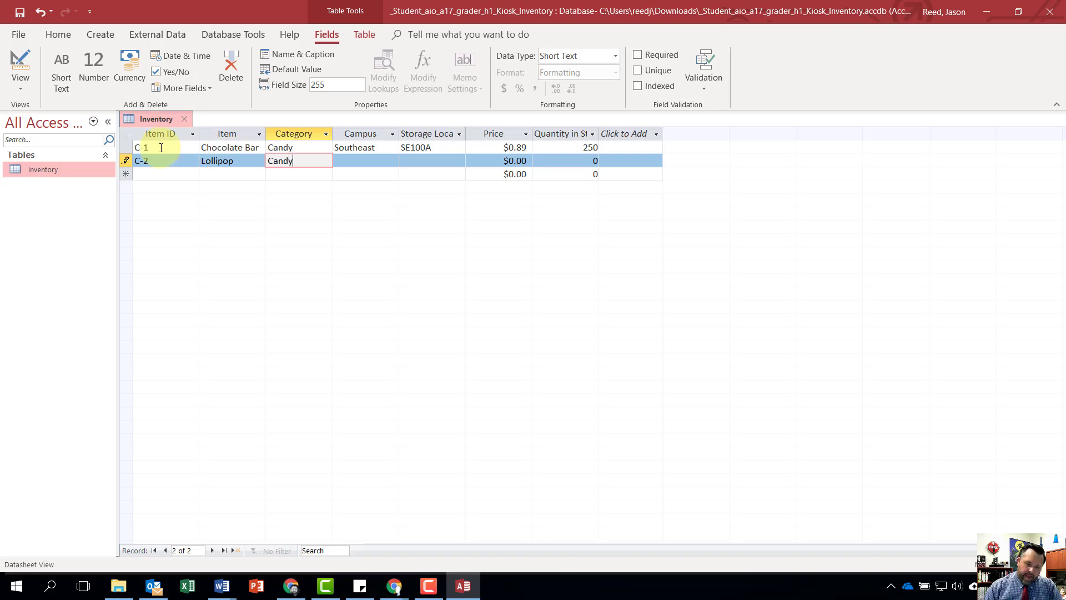
key(Tab)
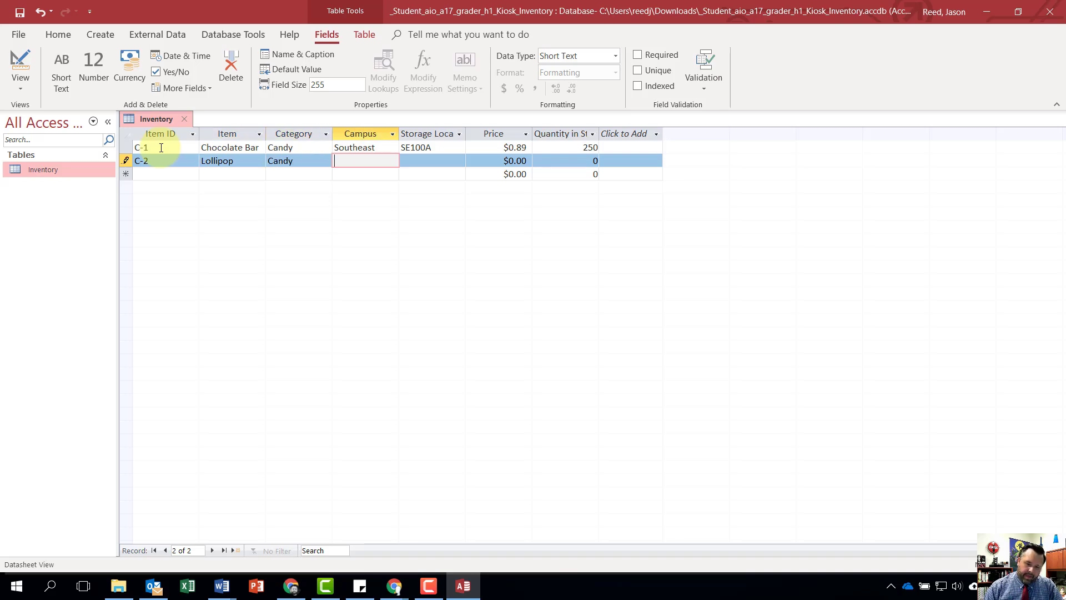
- Complete the Lollipop record with Campus Southeast, Storage Location SE100A, Price $0.50 and Quantity in Stock 500
text(Southeast)
key(Tab)
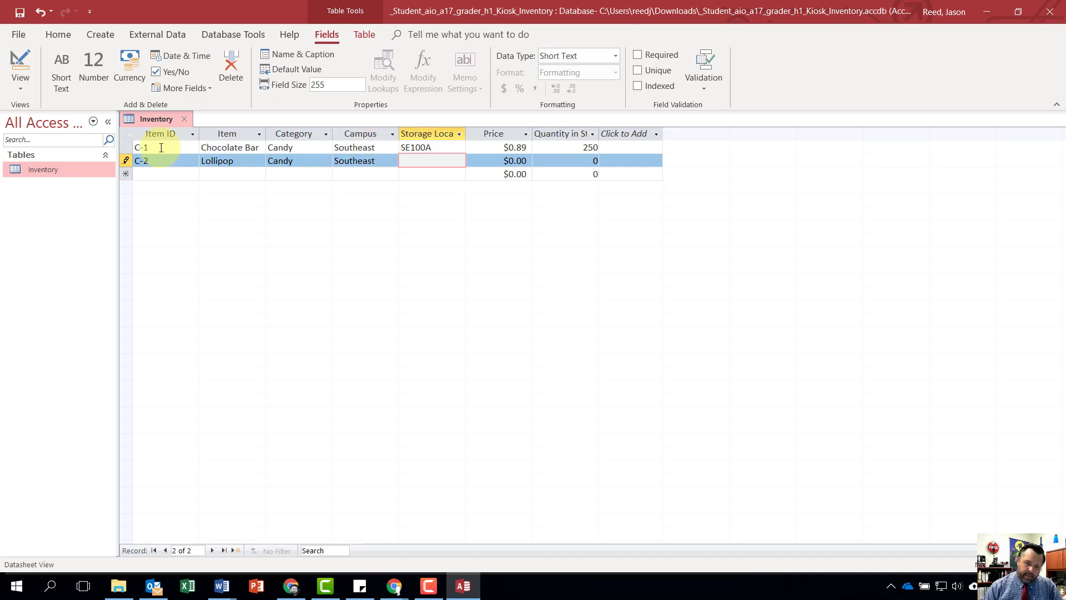
text(SE1)
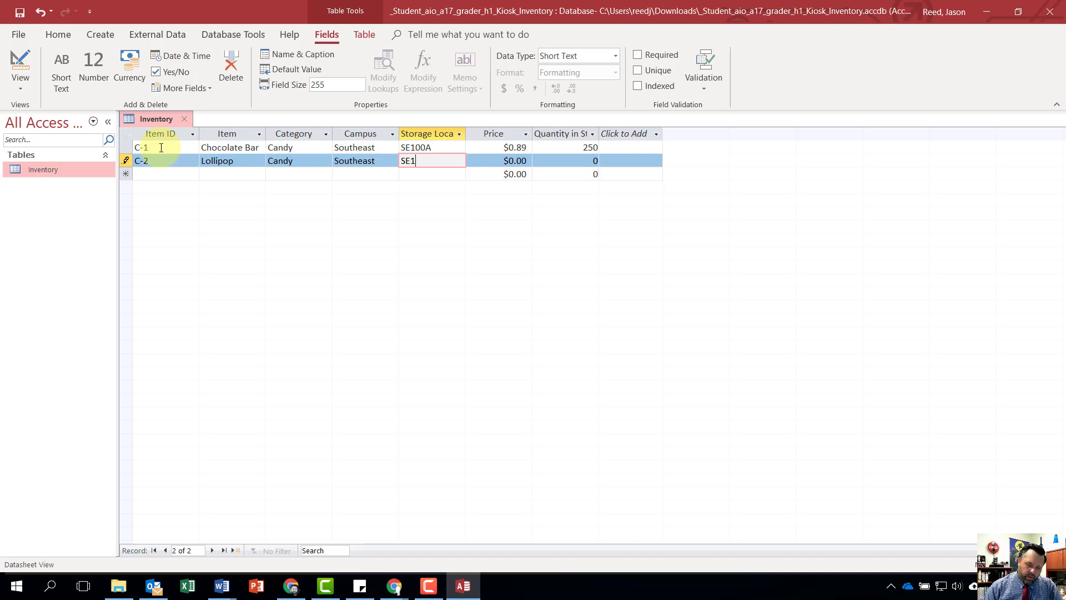
text(00A)
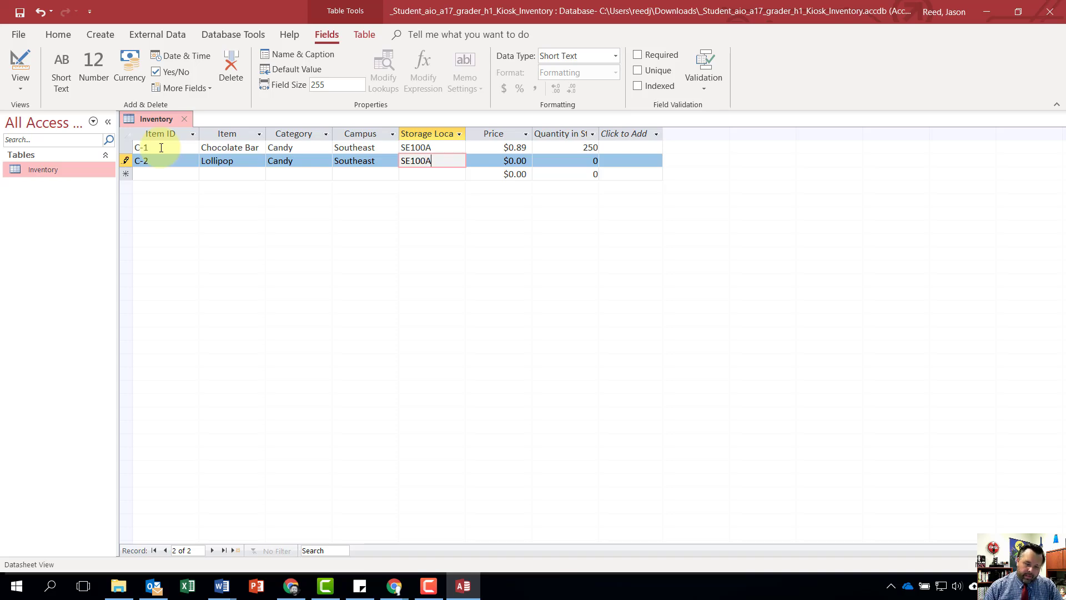
key(Tab)
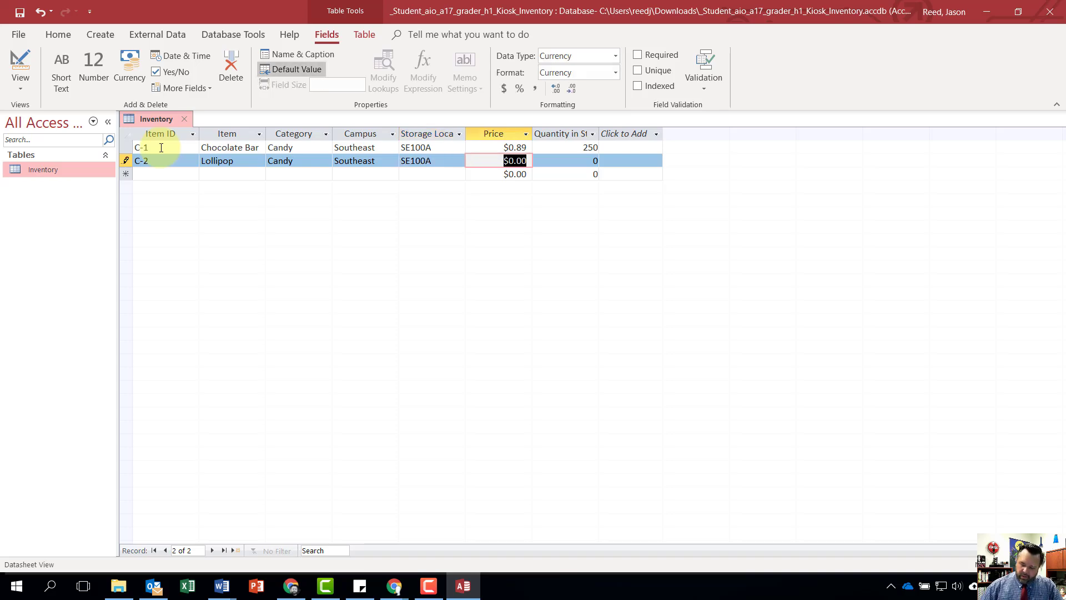
text(.5)
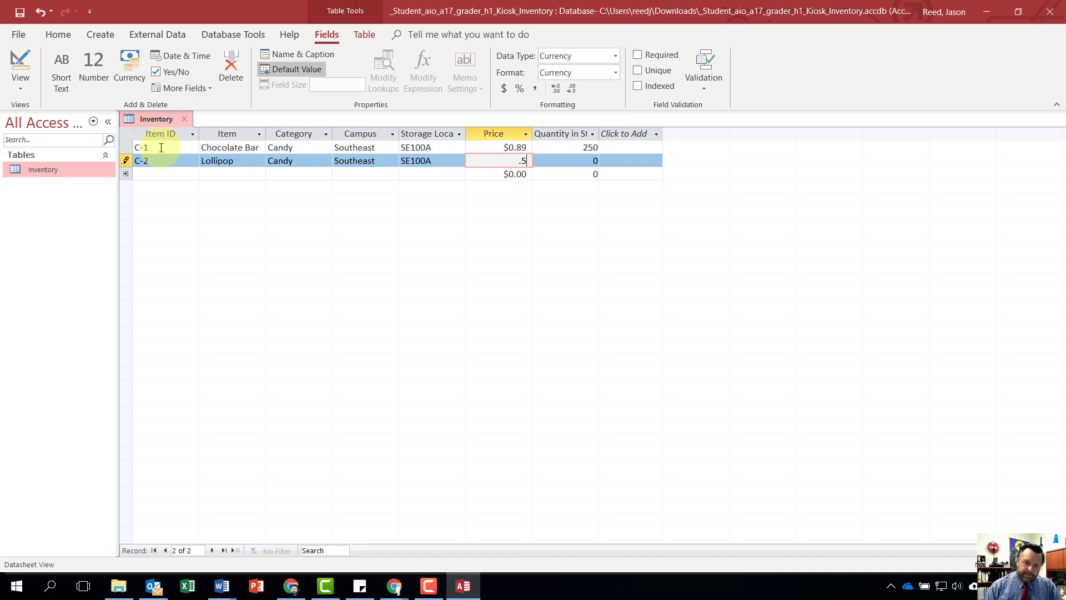
key(Tab)
text(500)
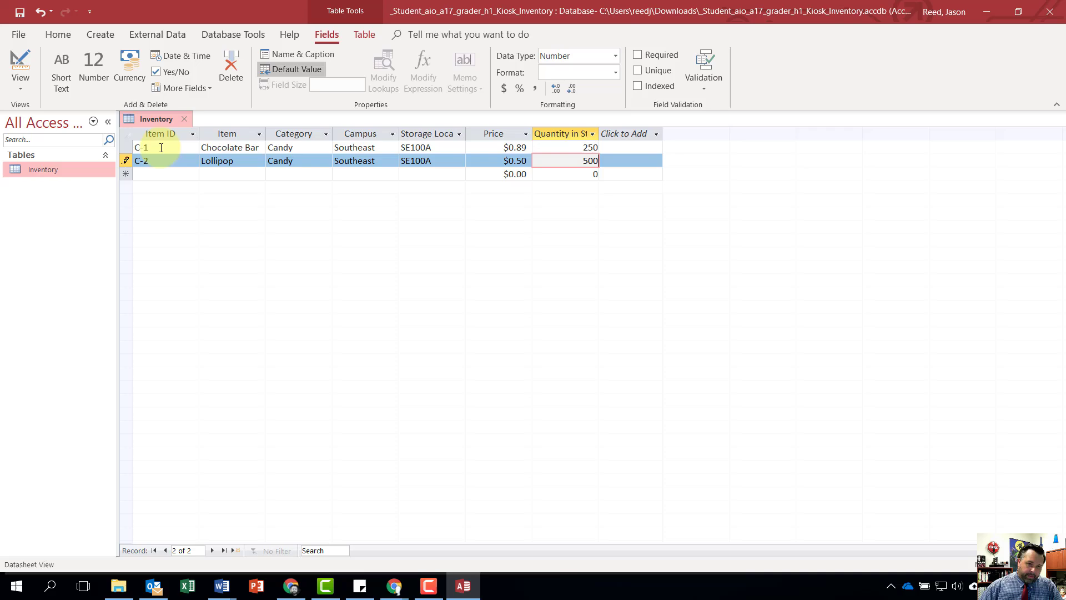
key(Tab)
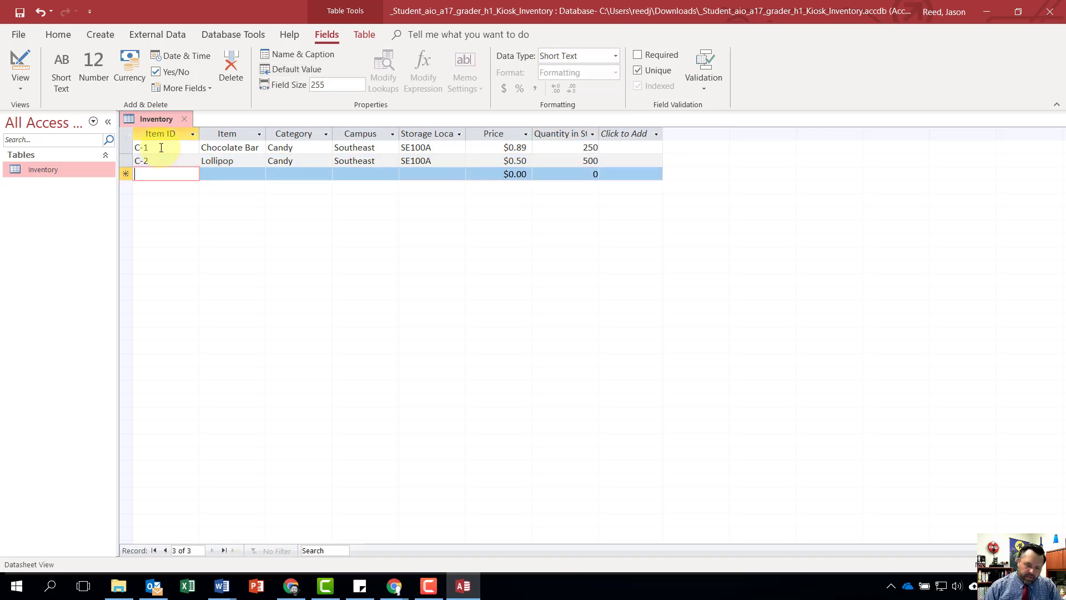
- Start the third Inventory record with Item ID T-1, Item T-shirt and Category Clothing
text(T-1)
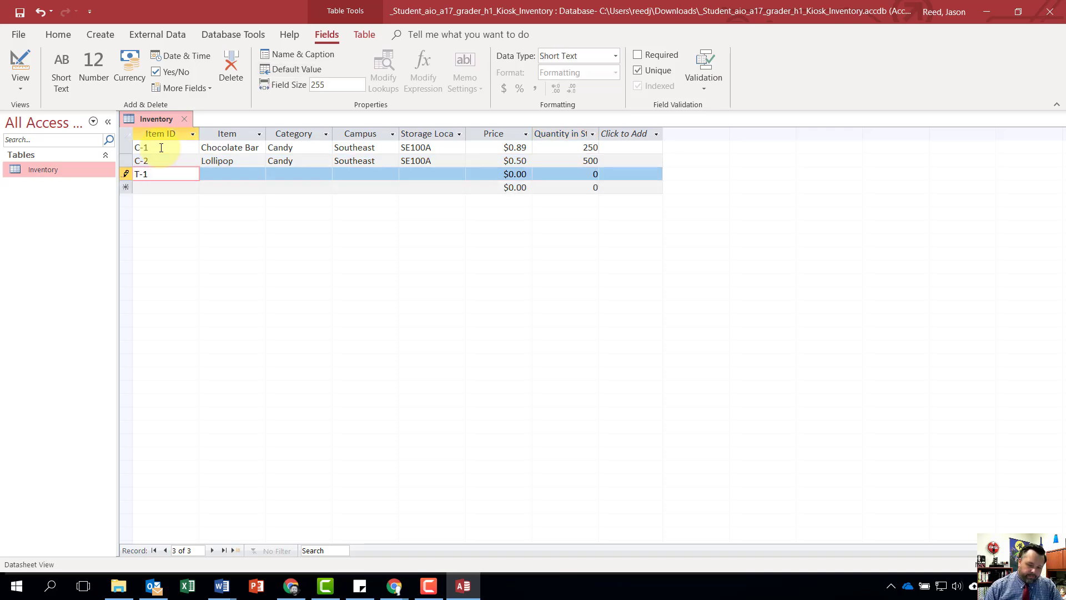
key(Tab)
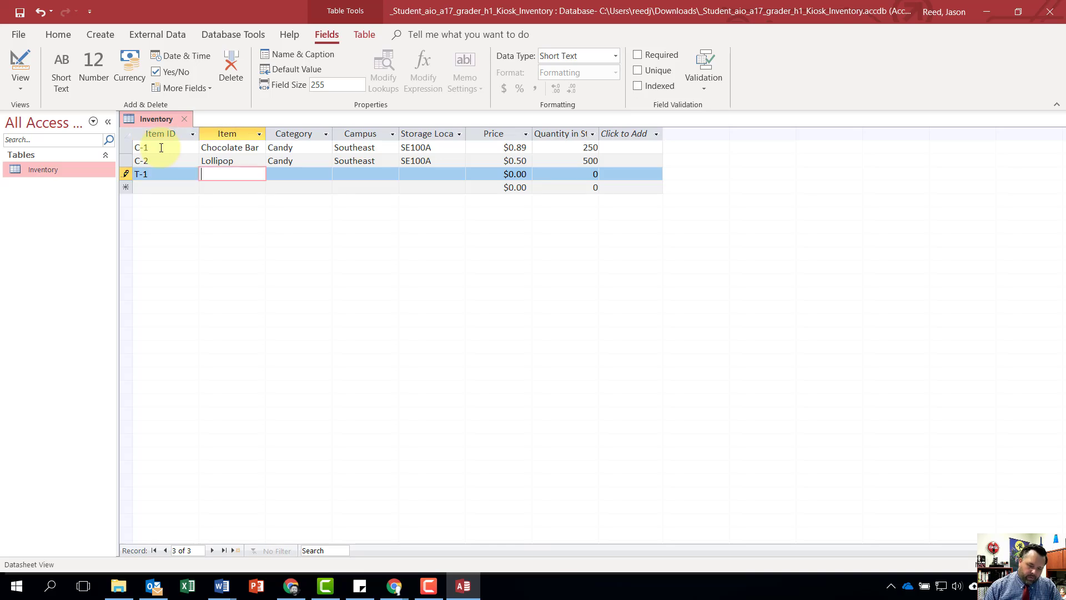
text(T-sh)
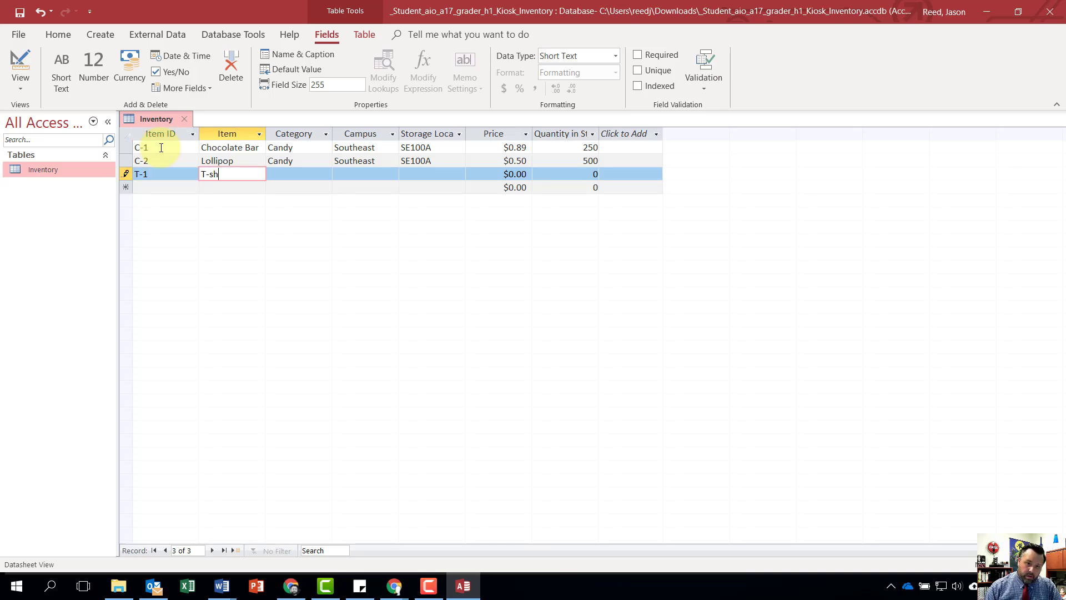
text(irt)
key(Tab)
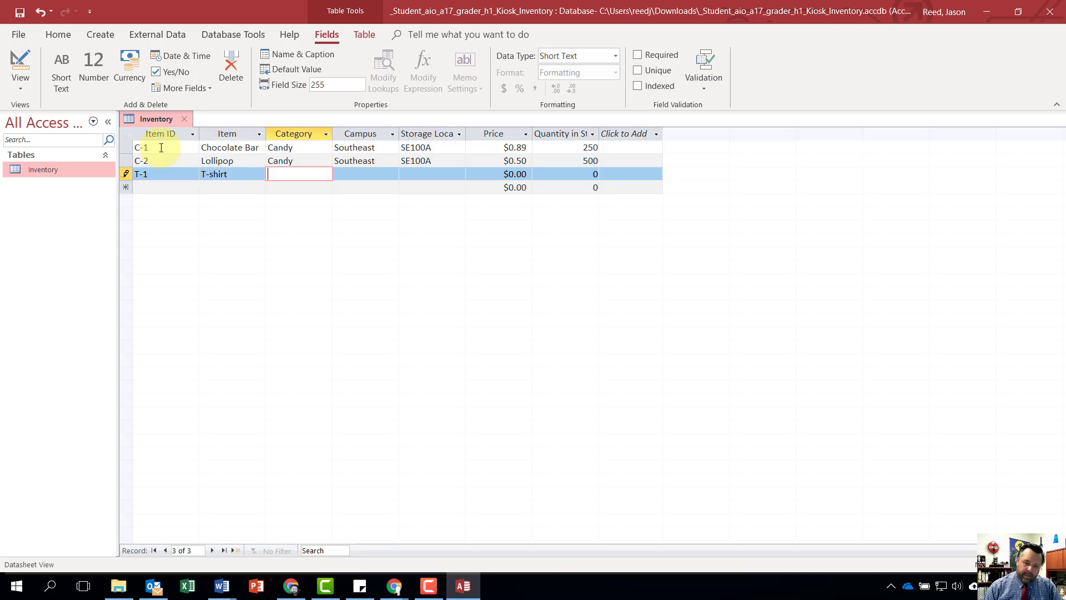
text(Clothing)
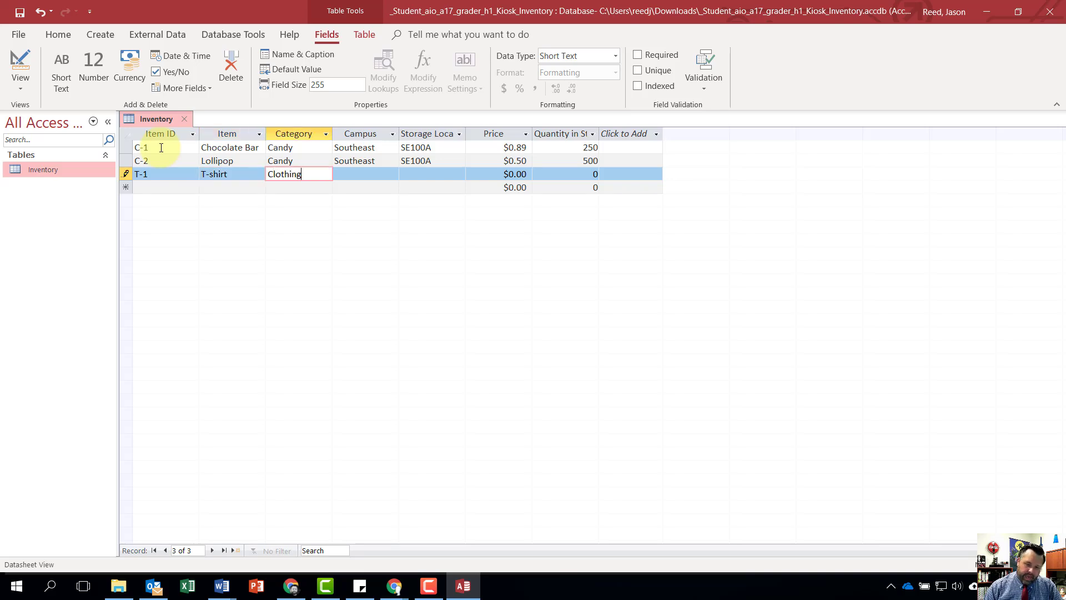
key(Tab)
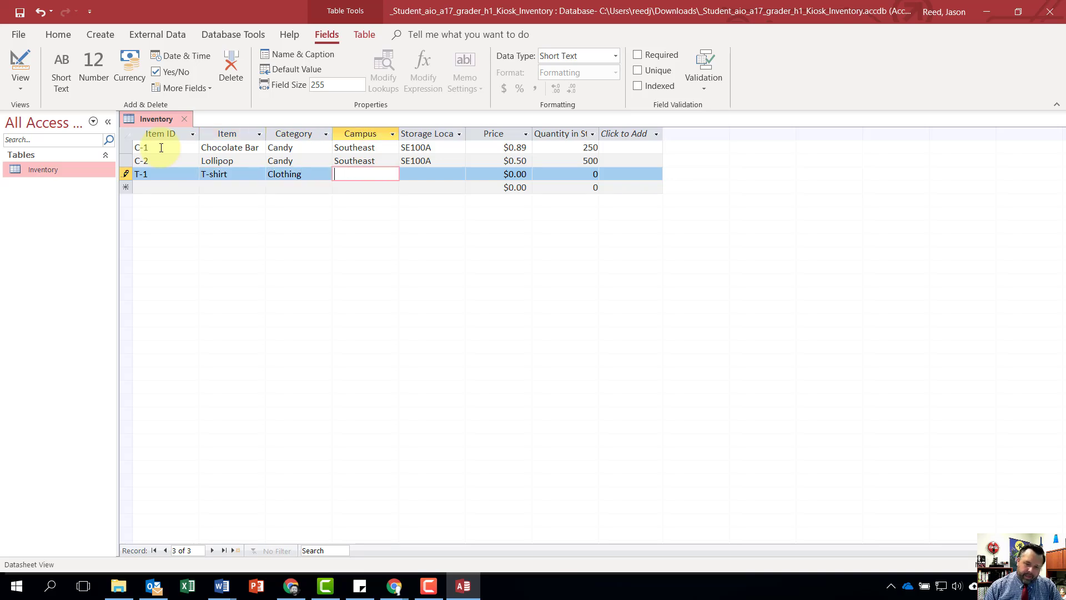
- Enter Southeast as the Campus of the T-shirt record
text(Shouthea)
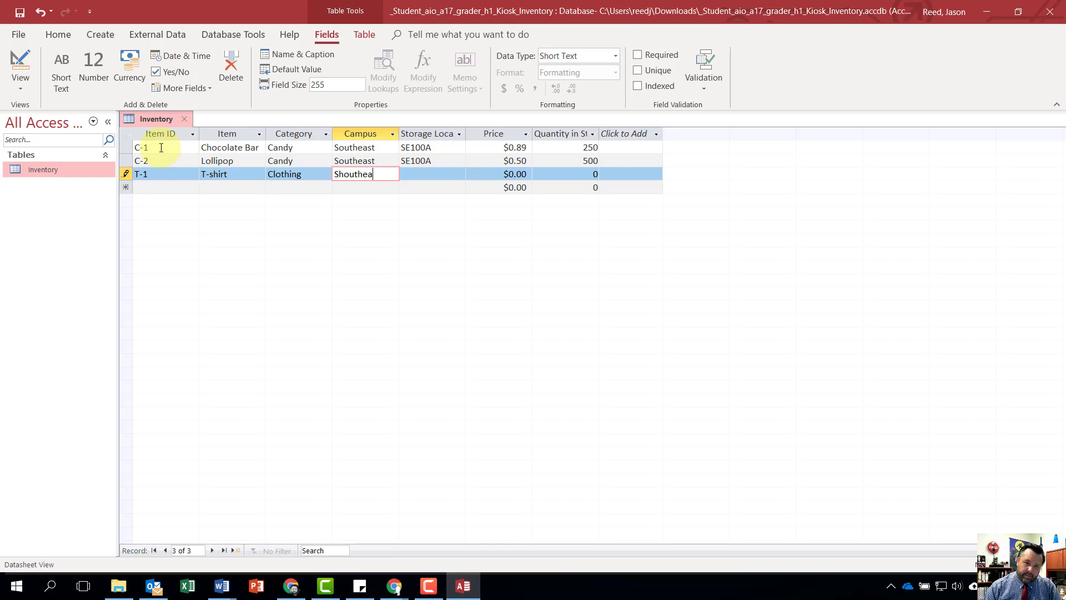
key(BackSpace)
key(BackSpace)
key(BackSpace)
key(BackSpace)
key(BackSpace)
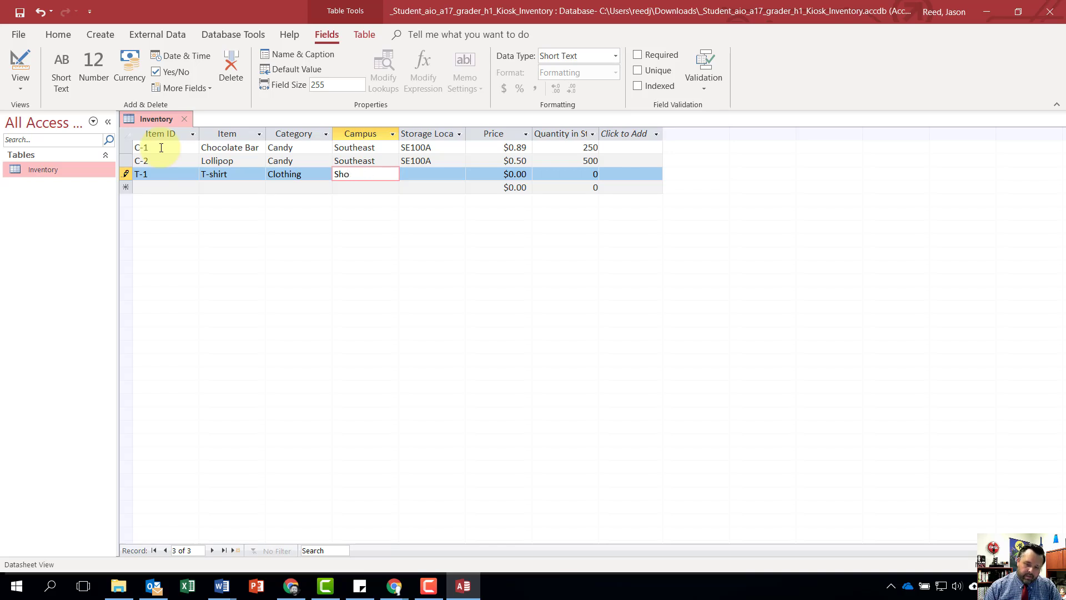
key(BackSpace)
key(BackSpace)
text(outheast)
key(Tab)
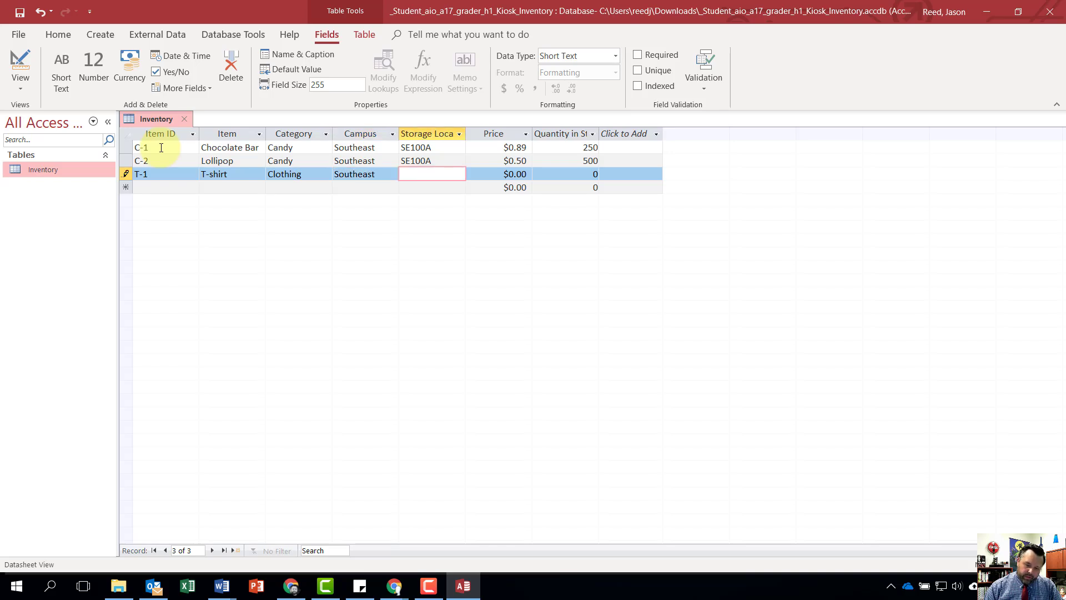
- Complete the T-shirt record with Storage Location SE100B, Price $17.50 and Quantity in Stock 100, and close the Inventory table
text(SE)
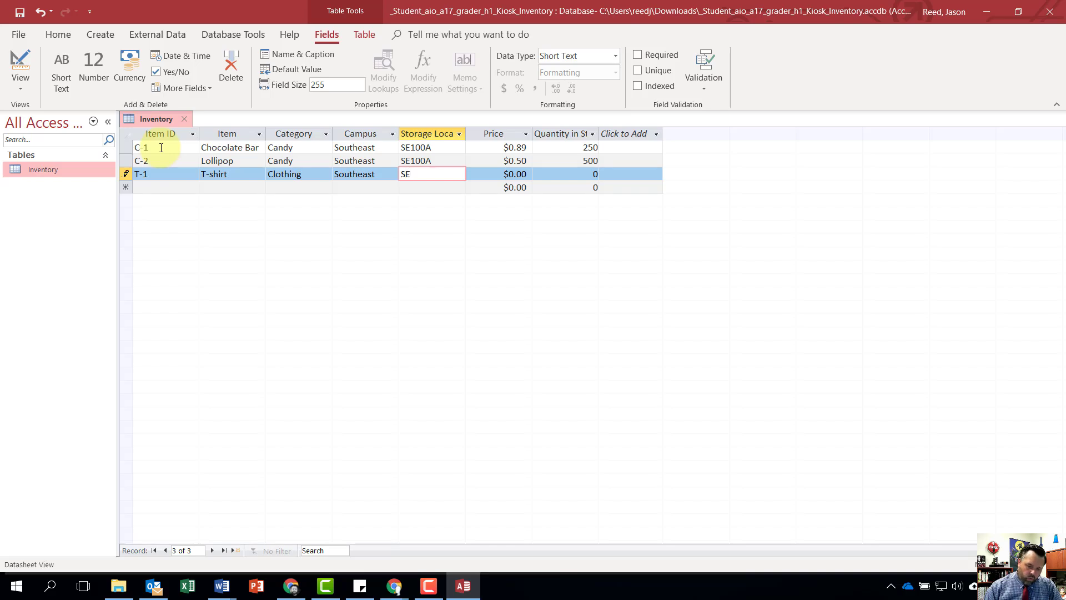
text(100B)
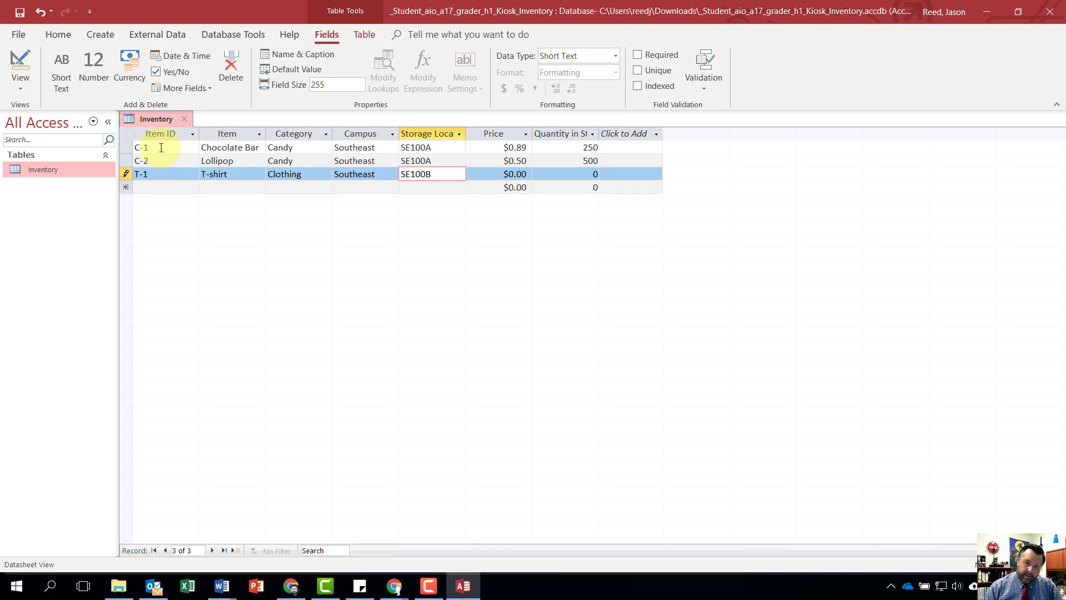
key(Tab)
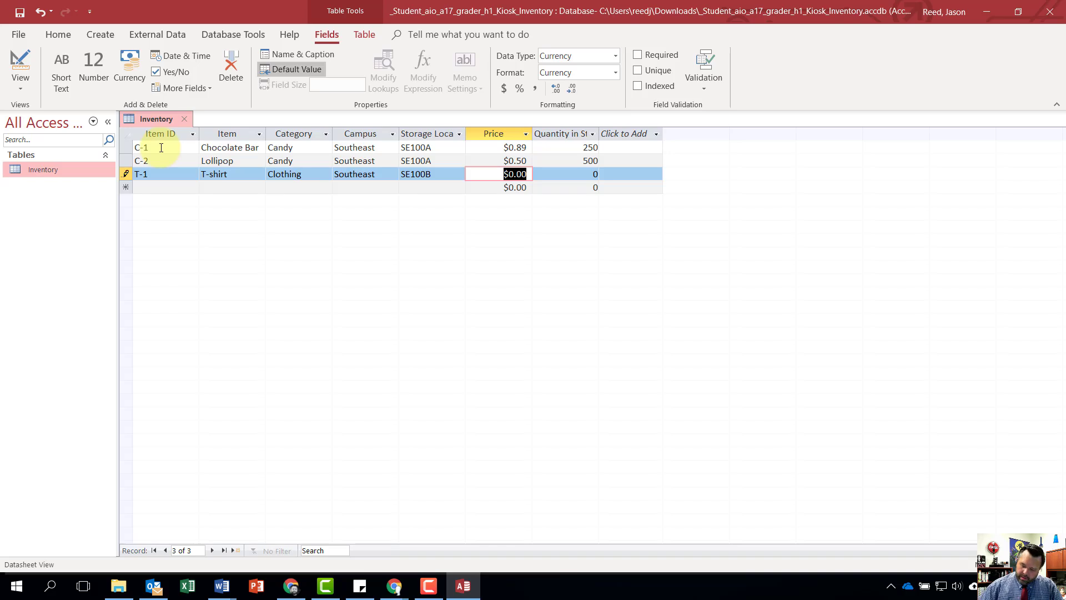
text(17.5)
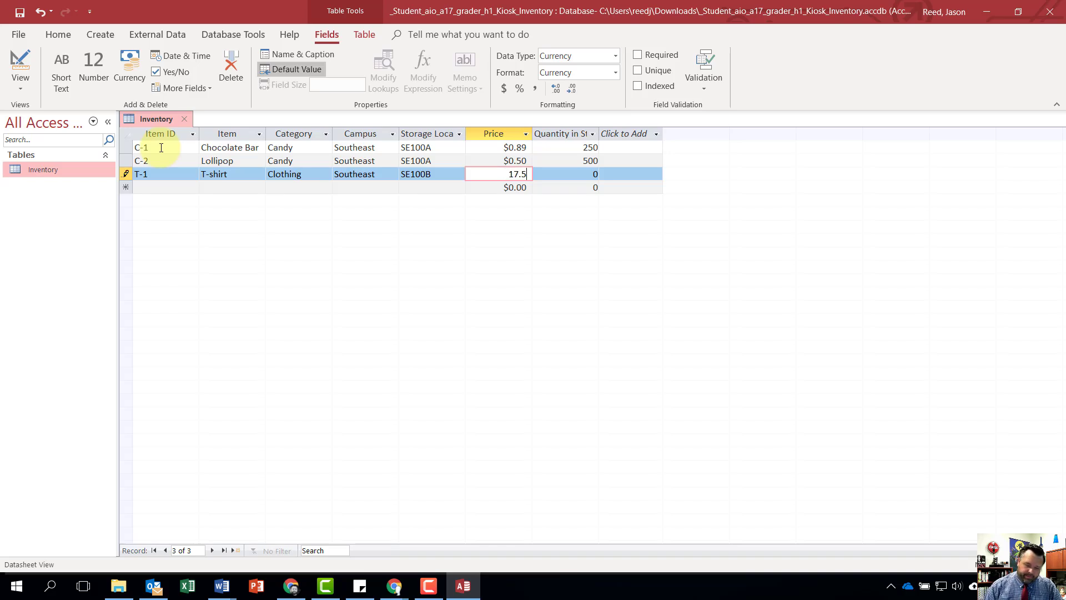
key(Tab)
text(100)
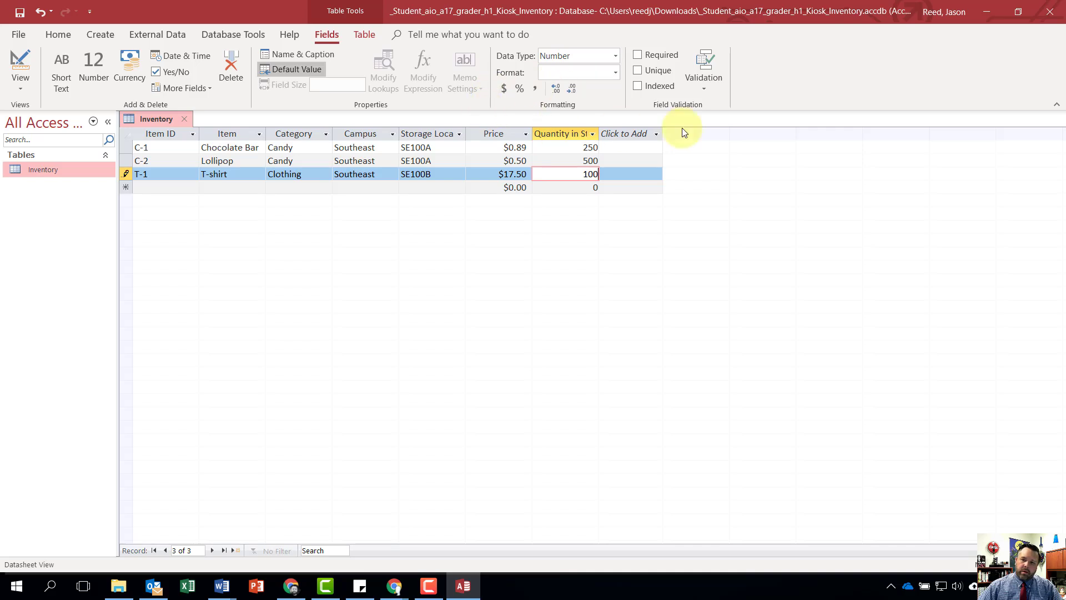
click(185, 119)
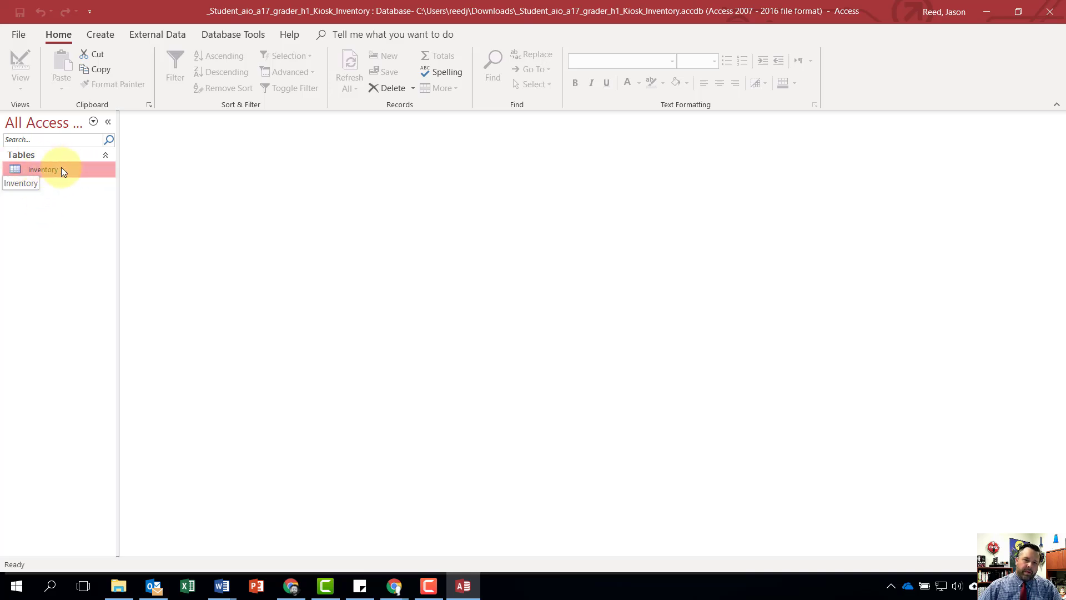
- Begin an external data import from an Excel file, set to append a copy of the records to the Inventory table
click(148, 36)
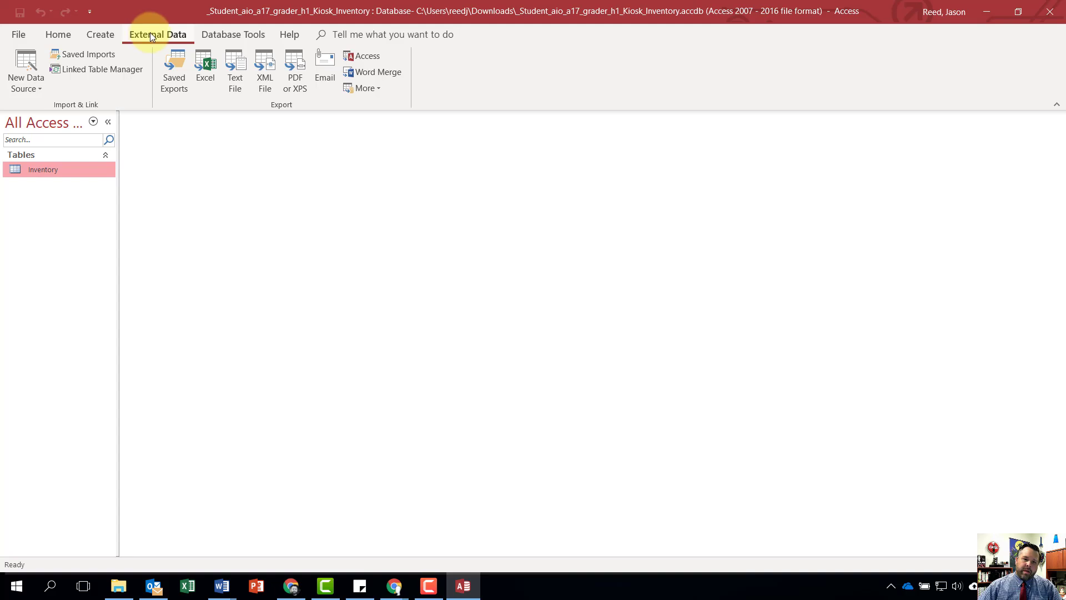
click(25, 72)
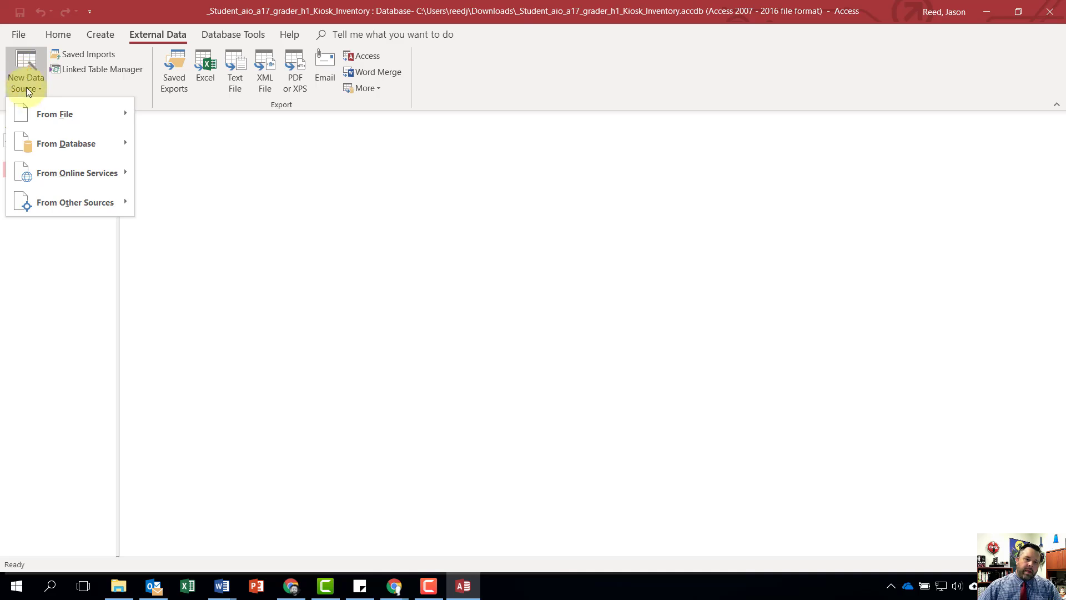
mouse_move(44, 111)
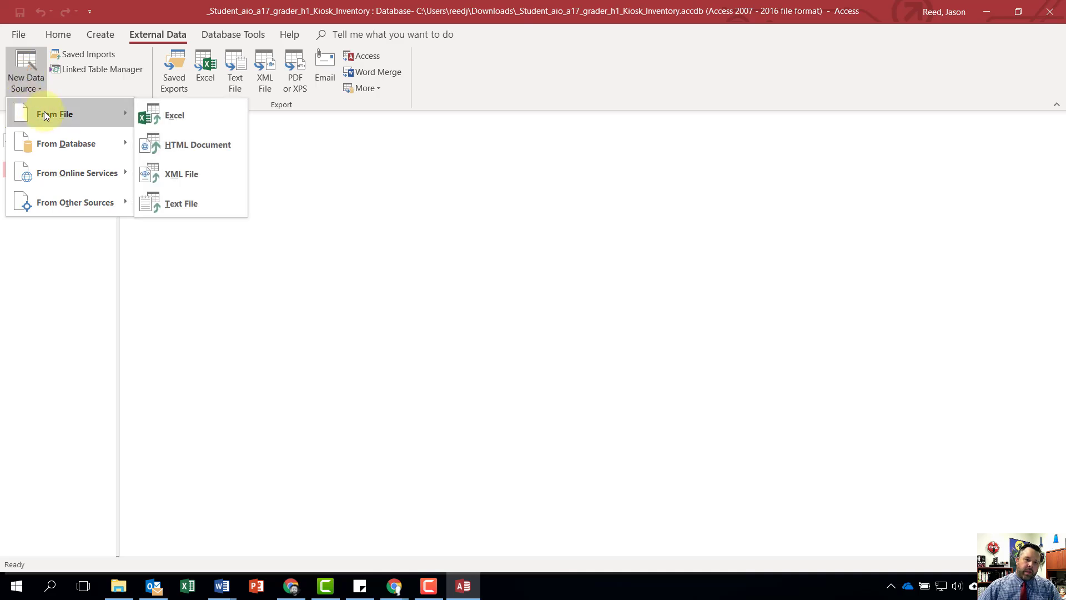
click(178, 117)
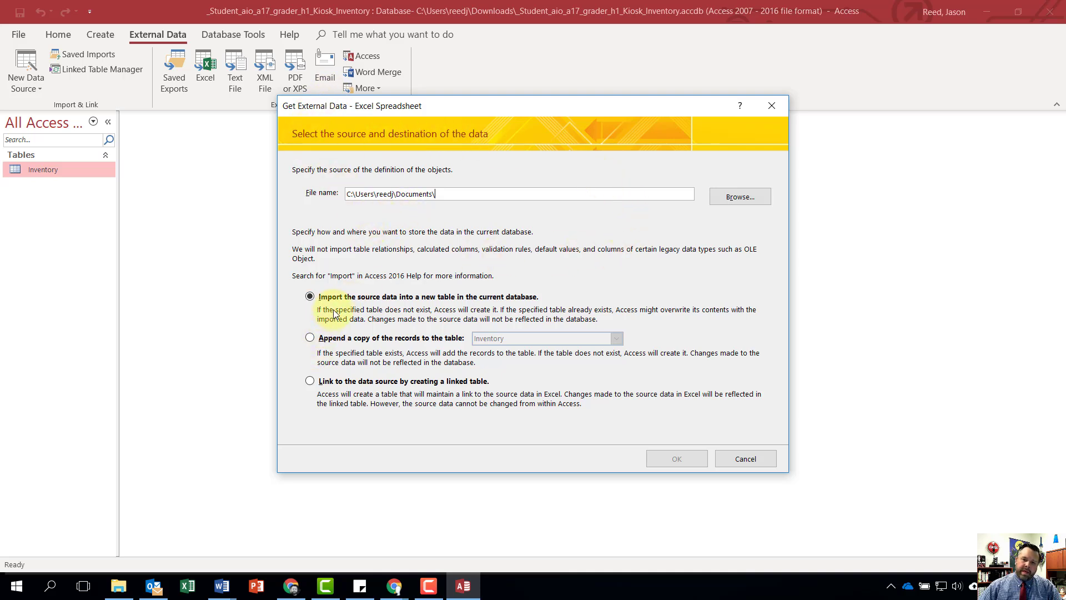
click(310, 338)
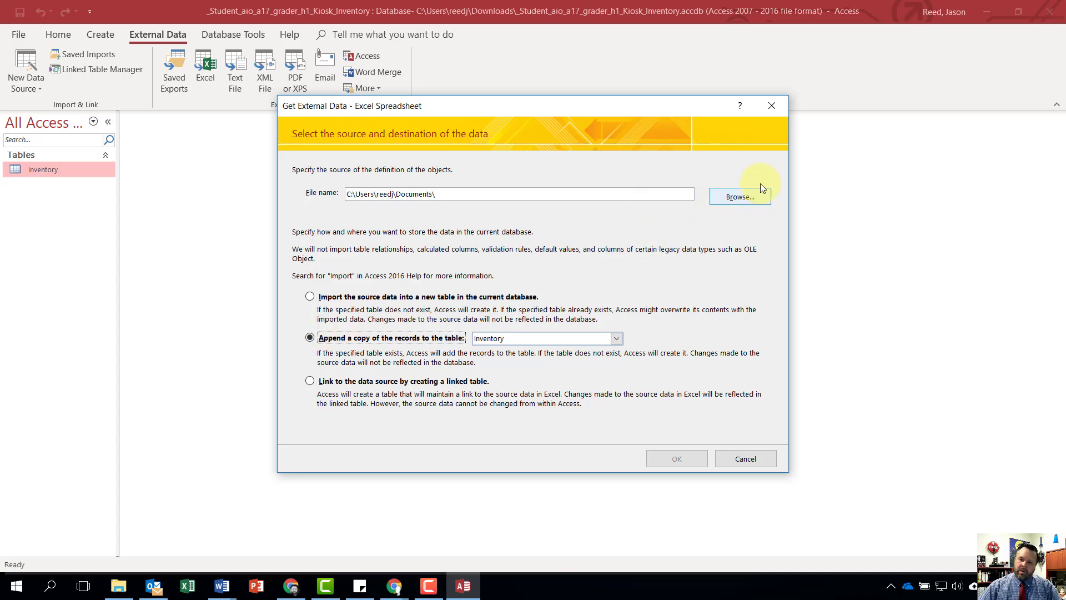
- Choose aio_a17_grader_h1_Inventory.xlsx from the Downloads folder as the import source
click(741, 197)
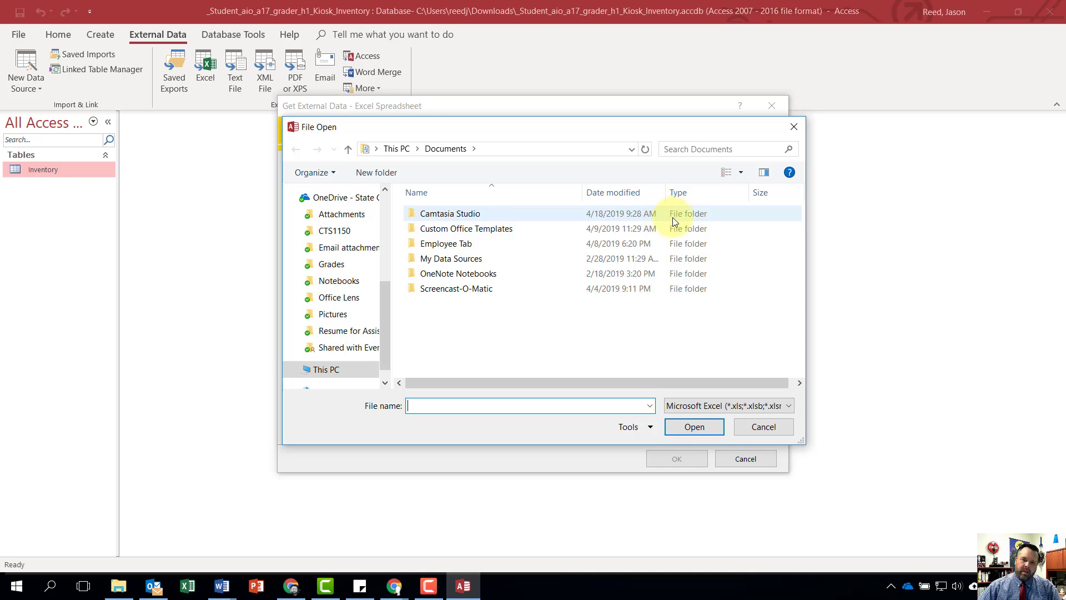
scroll(328, 281, up, 2)
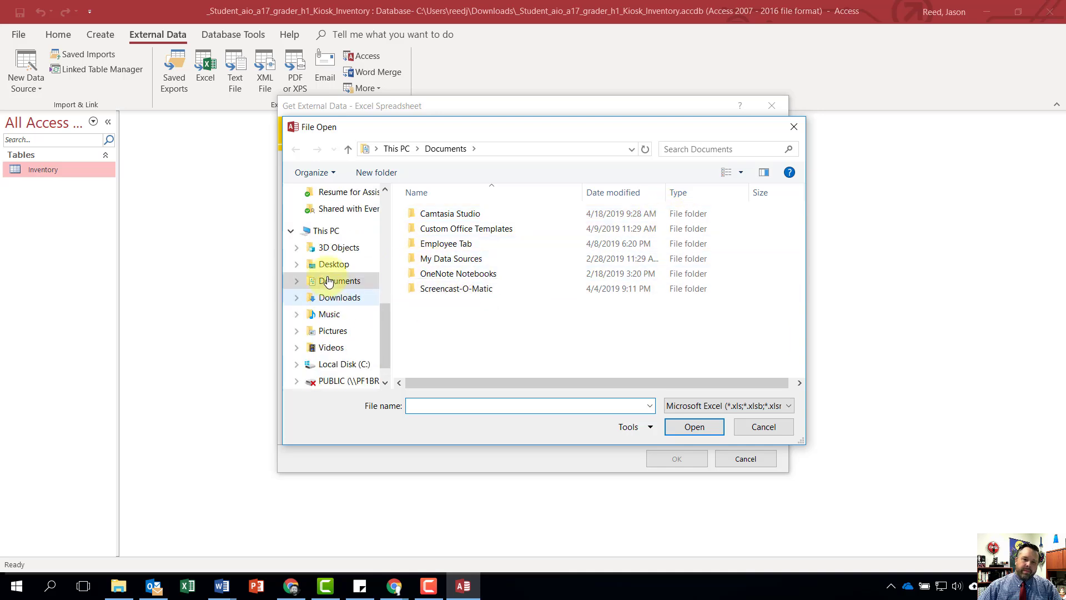
scroll(328, 280, up, 6)
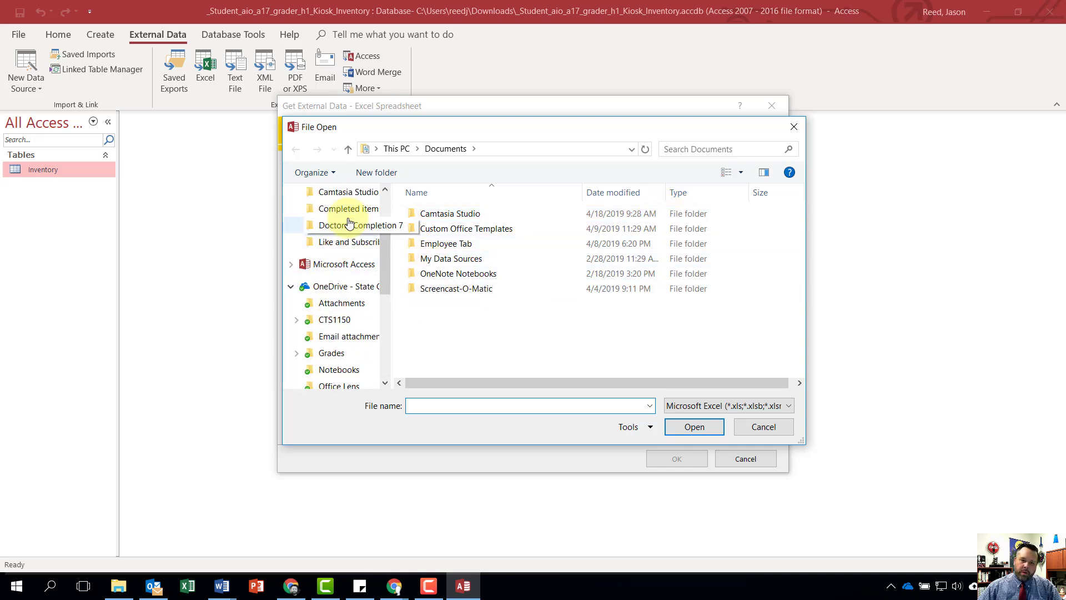
scroll(345, 235, up, 2)
scroll(345, 261, down, 1)
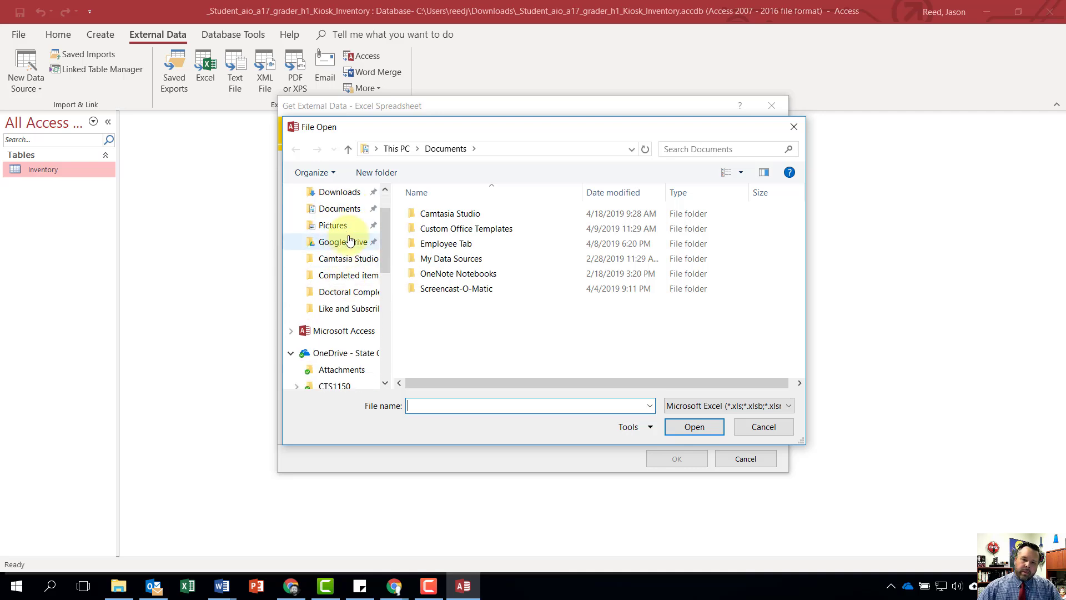
click(340, 193)
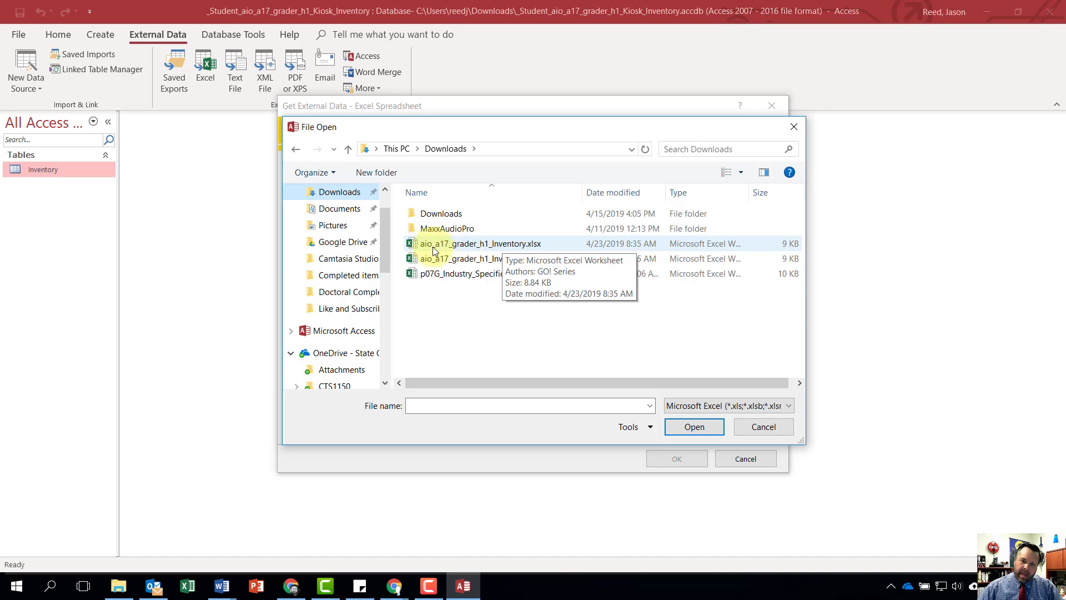
click(471, 244)
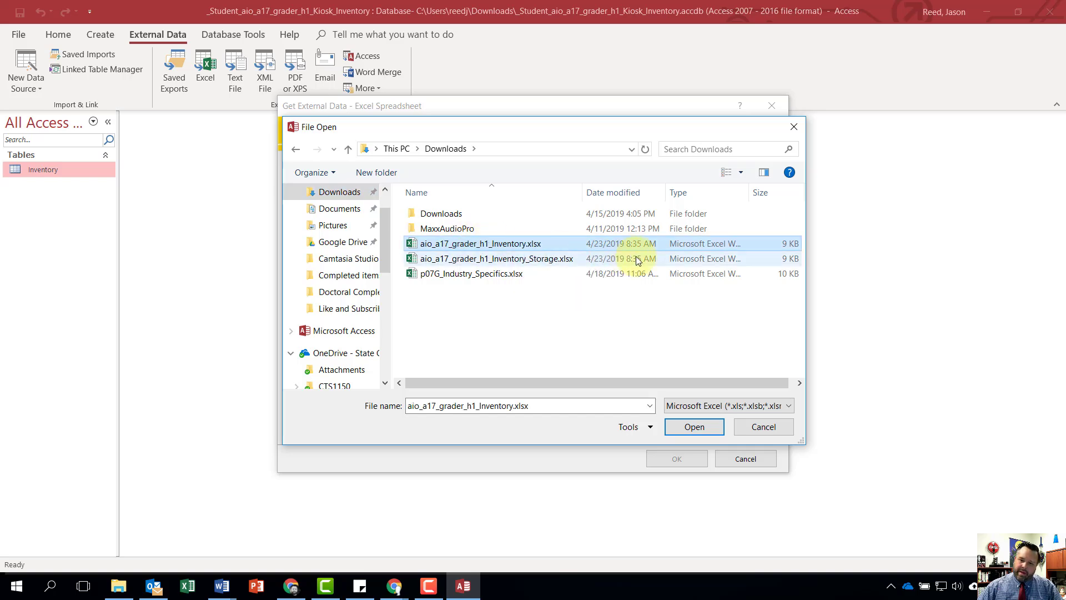
click(694, 426)
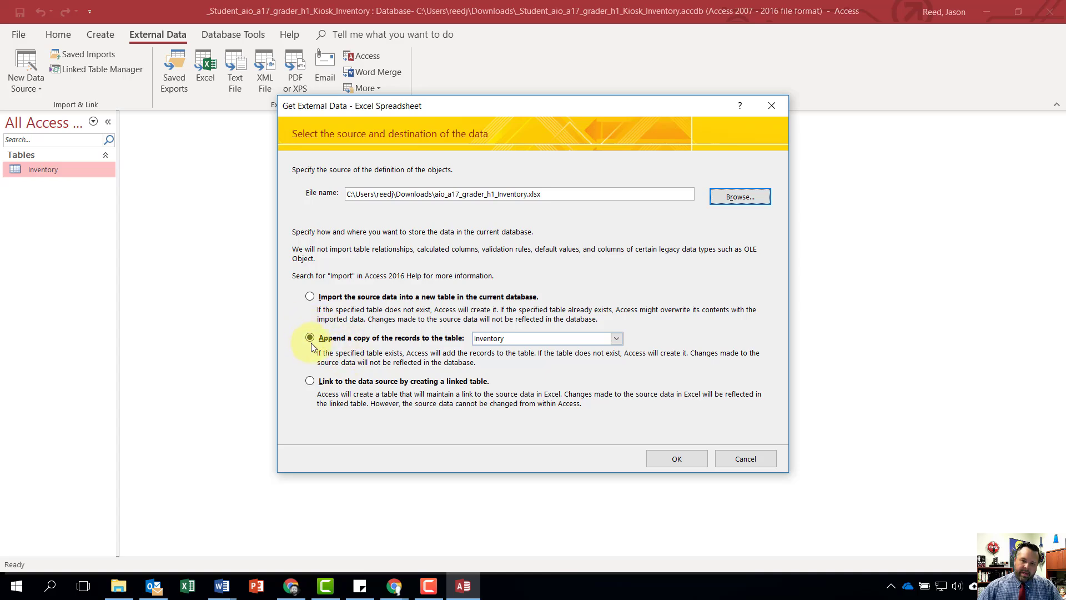
- Run the spreadsheet import into the Inventory table without table analysis and without saving the import steps
click(669, 460)
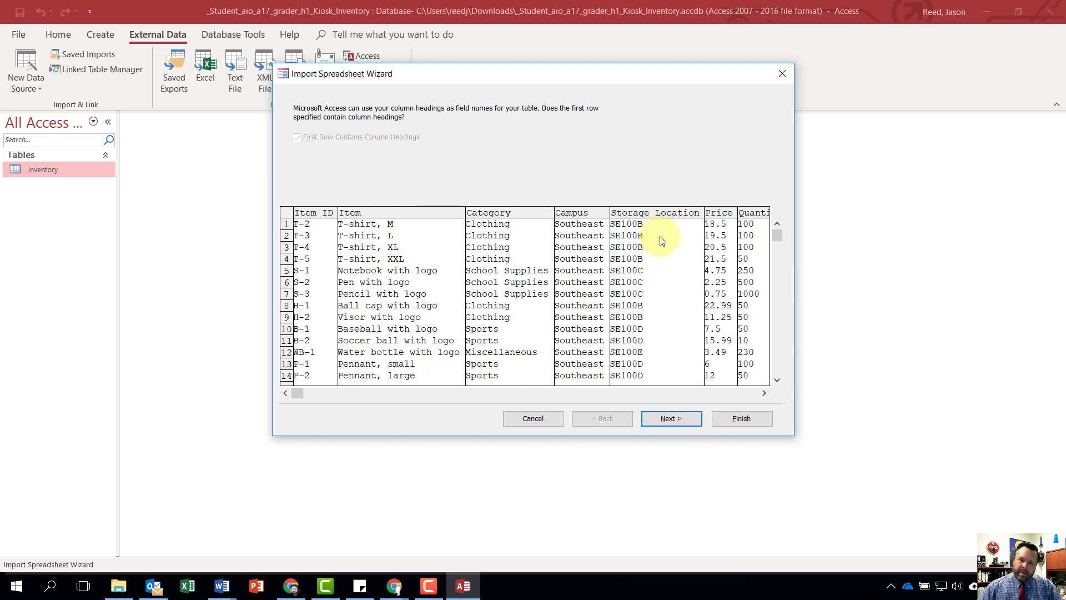
click(684, 420)
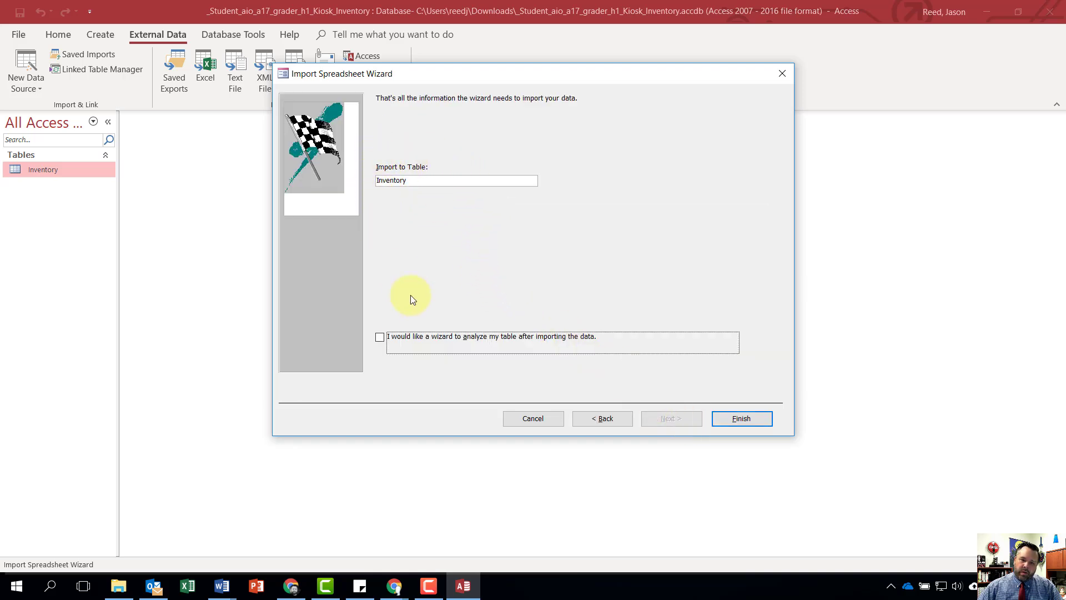
click(761, 420)
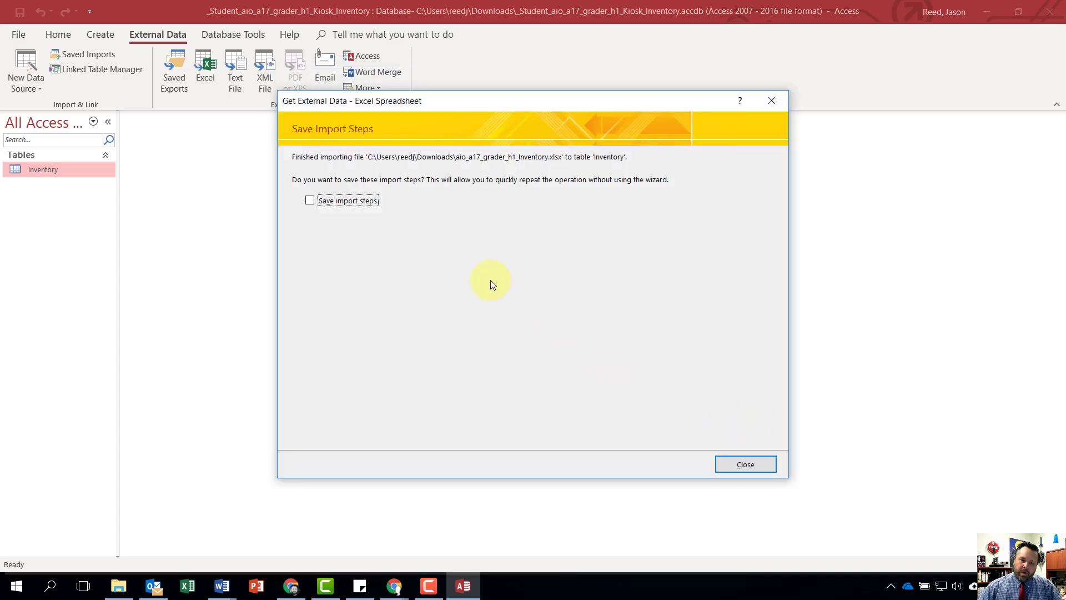
click(746, 464)
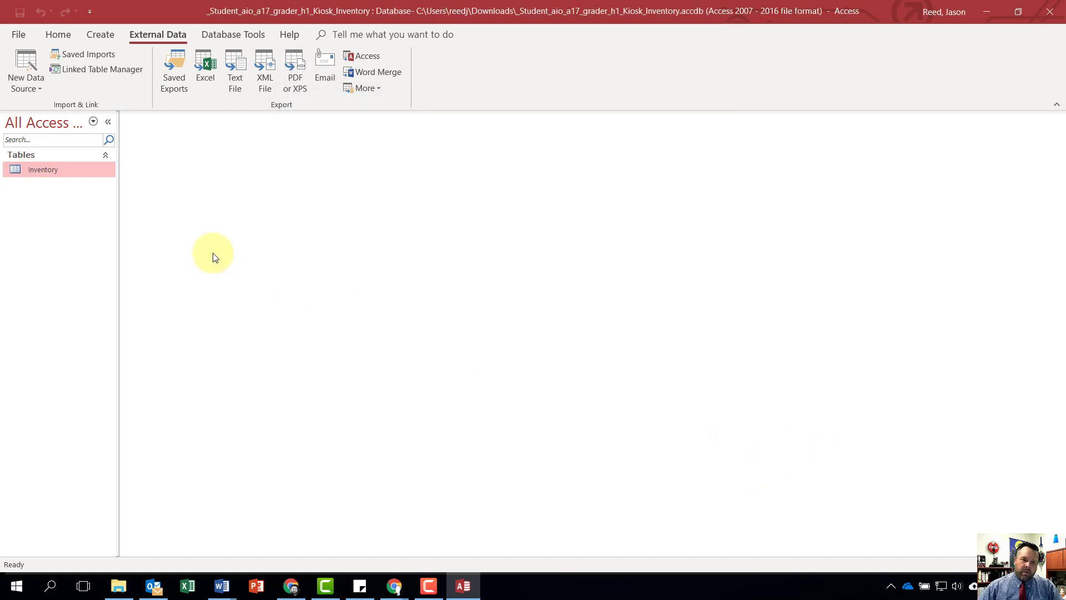
- Open the Inventory table and switch it to Design view
double_click(39, 167)
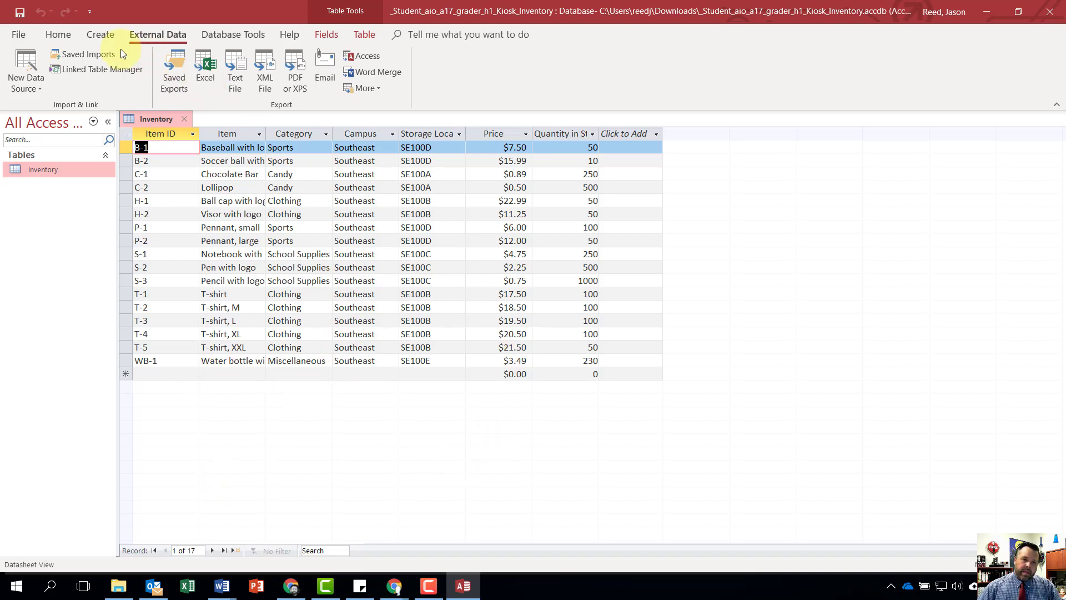
click(56, 35)
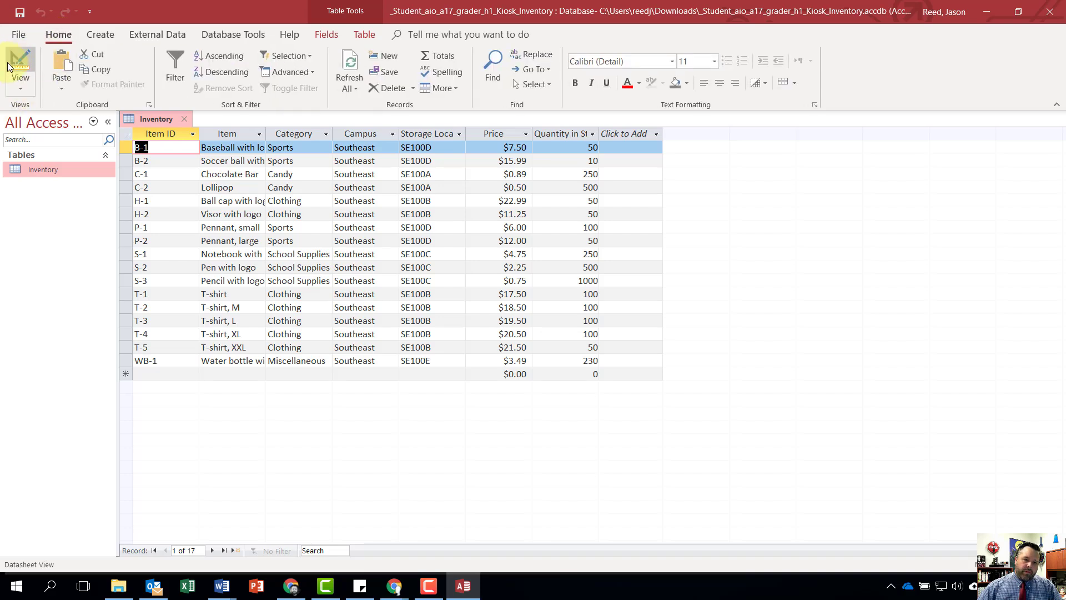
click(21, 82)
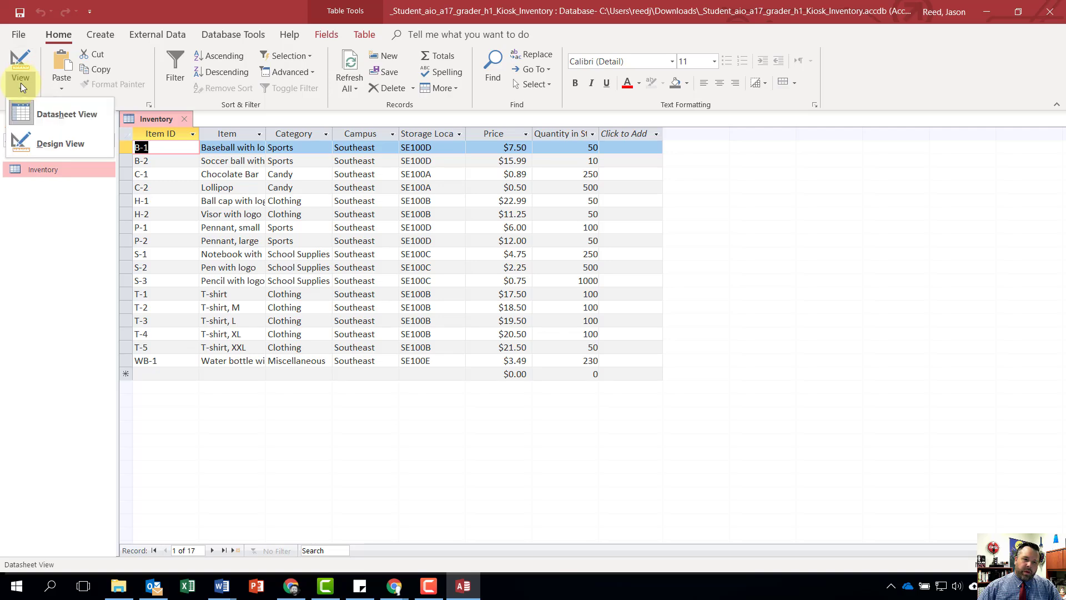
click(64, 148)
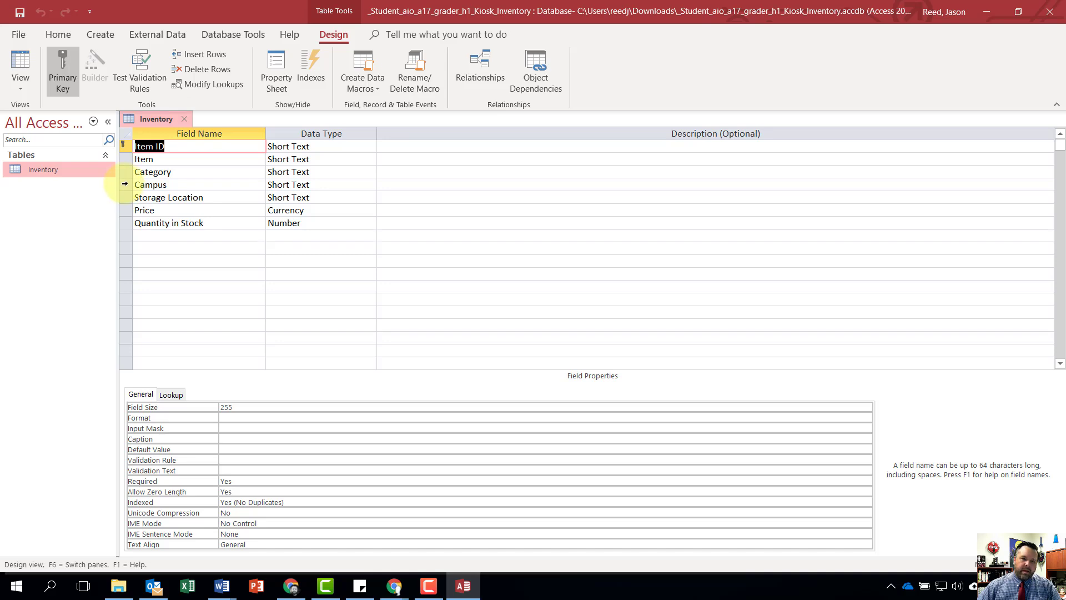
- Permanently delete the Campus field and its data from the Inventory table design
click(125, 184)
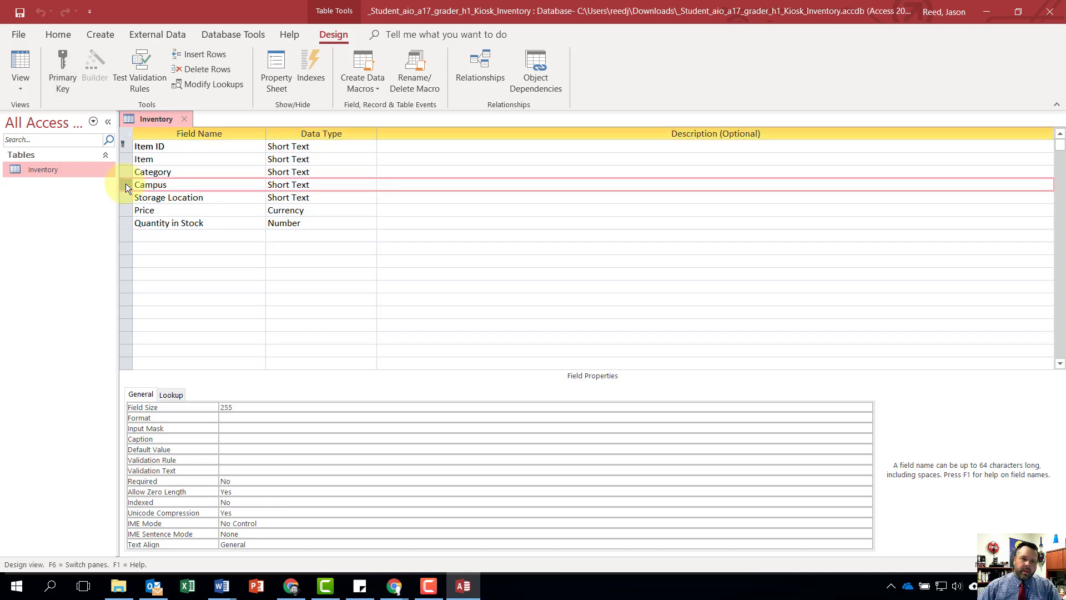
right_click(125, 184)
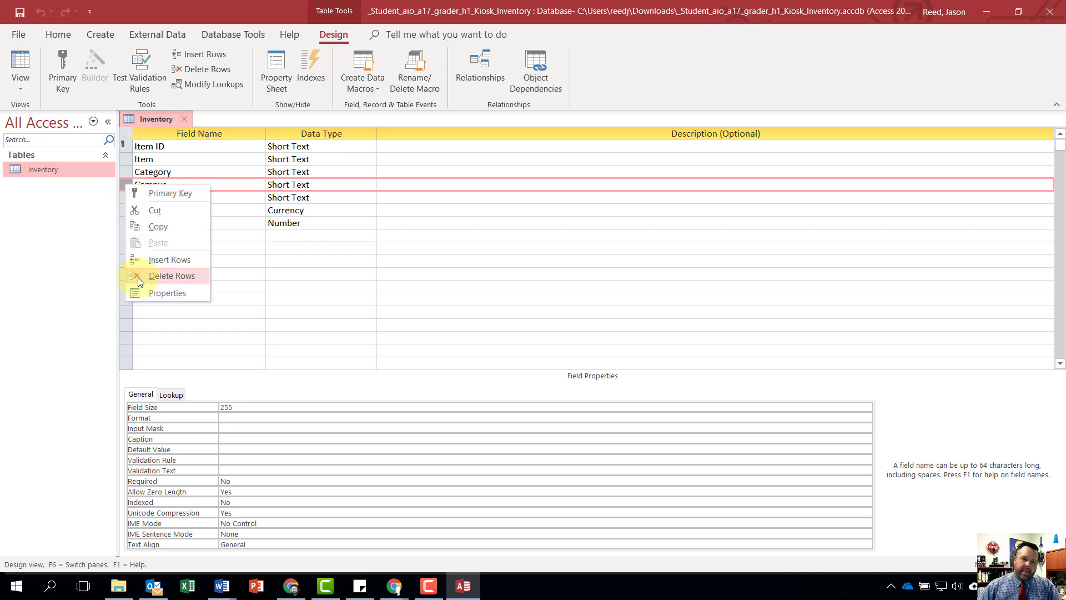
click(181, 278)
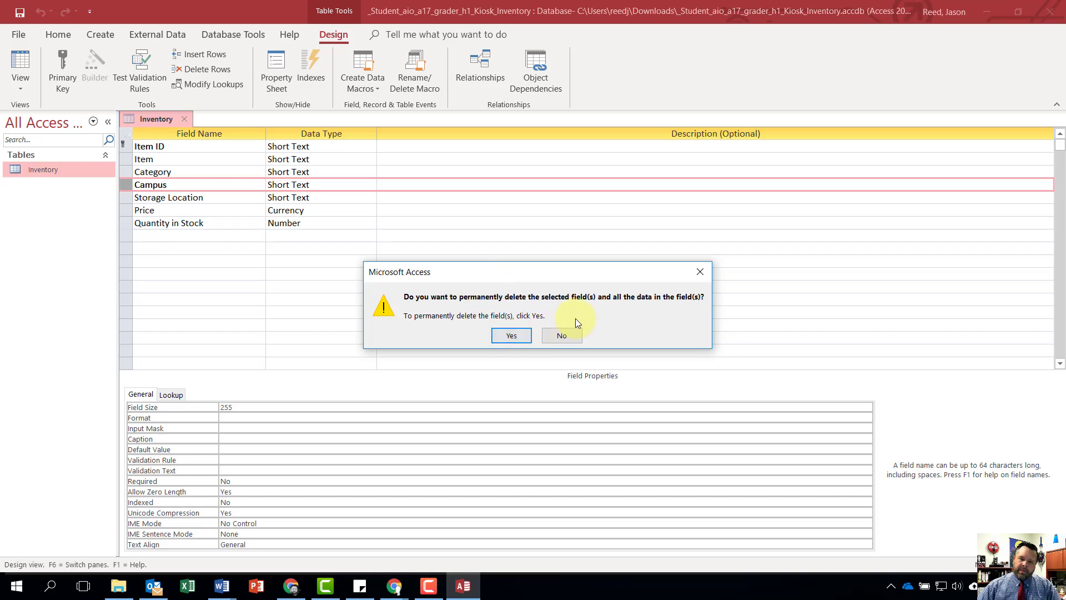
click(524, 336)
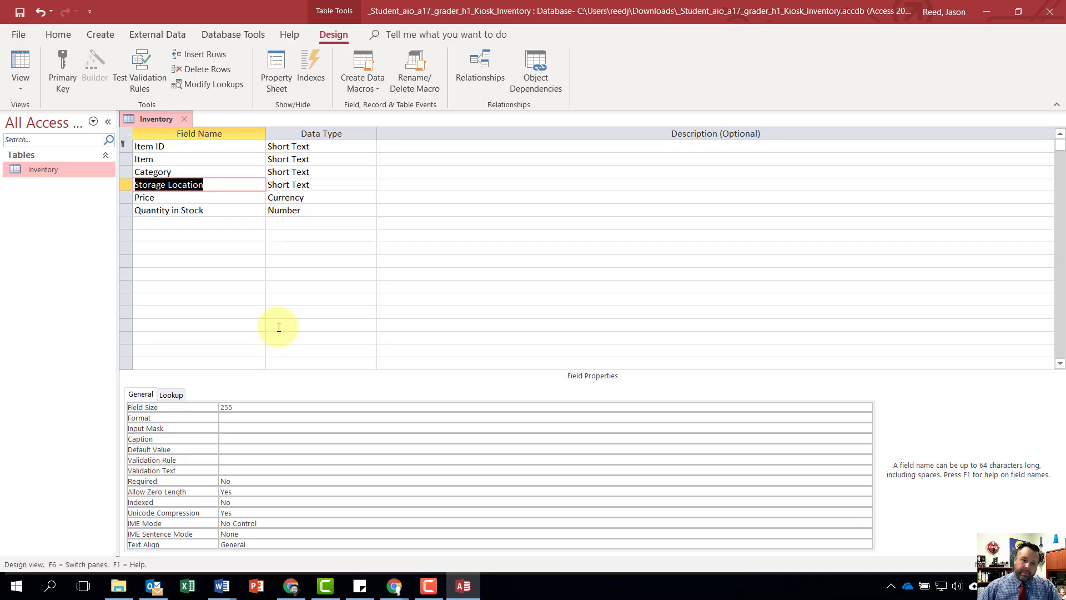
- Give the Storage Location field the description "Enter the category of the item" and set its field size to 25
click(406, 187)
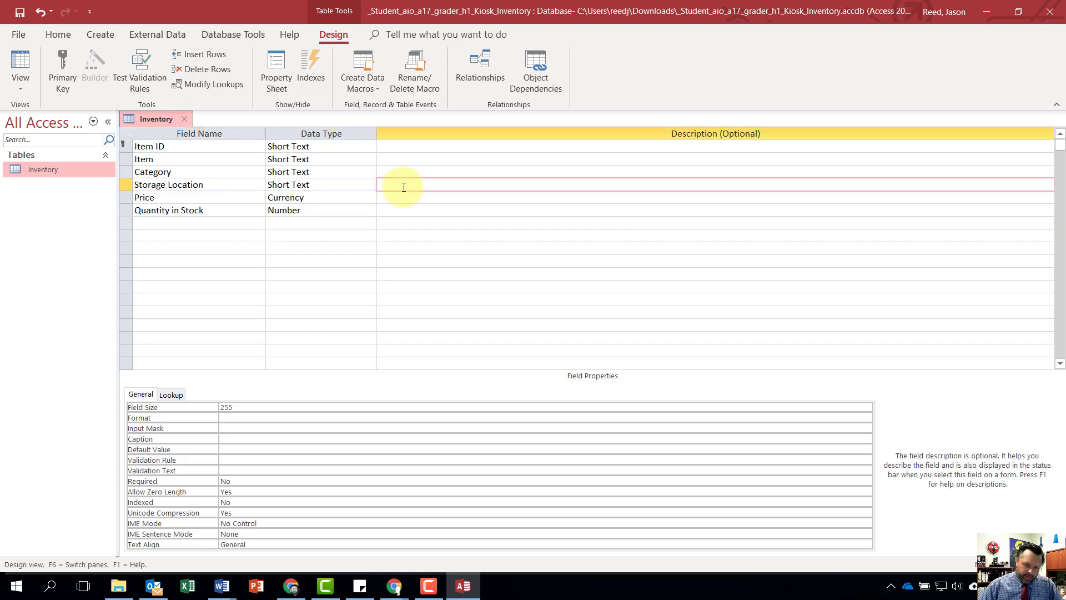
text(Enter the )
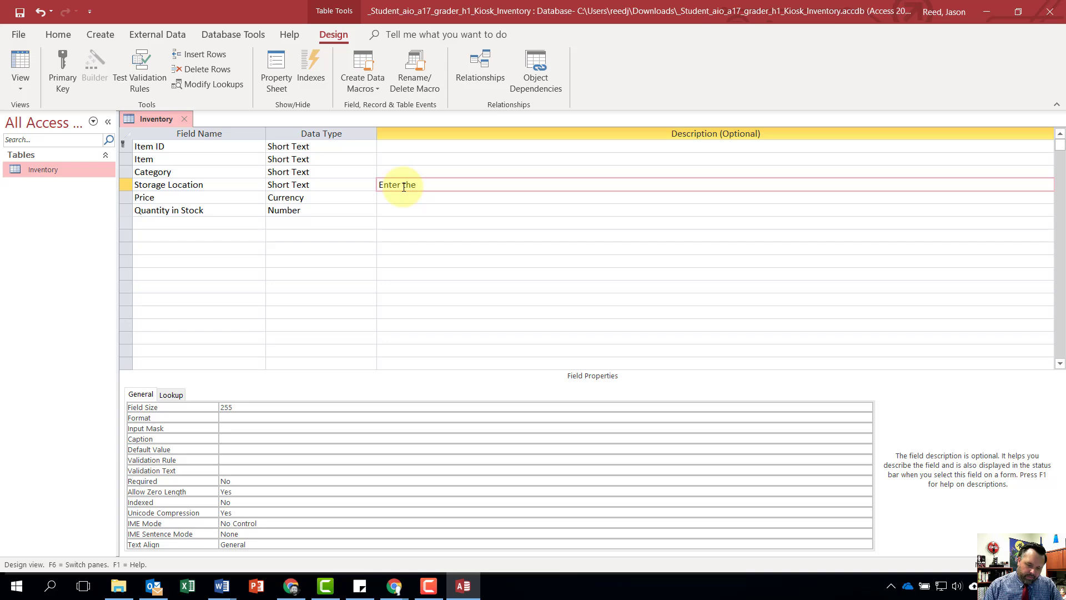
text(category of the item)
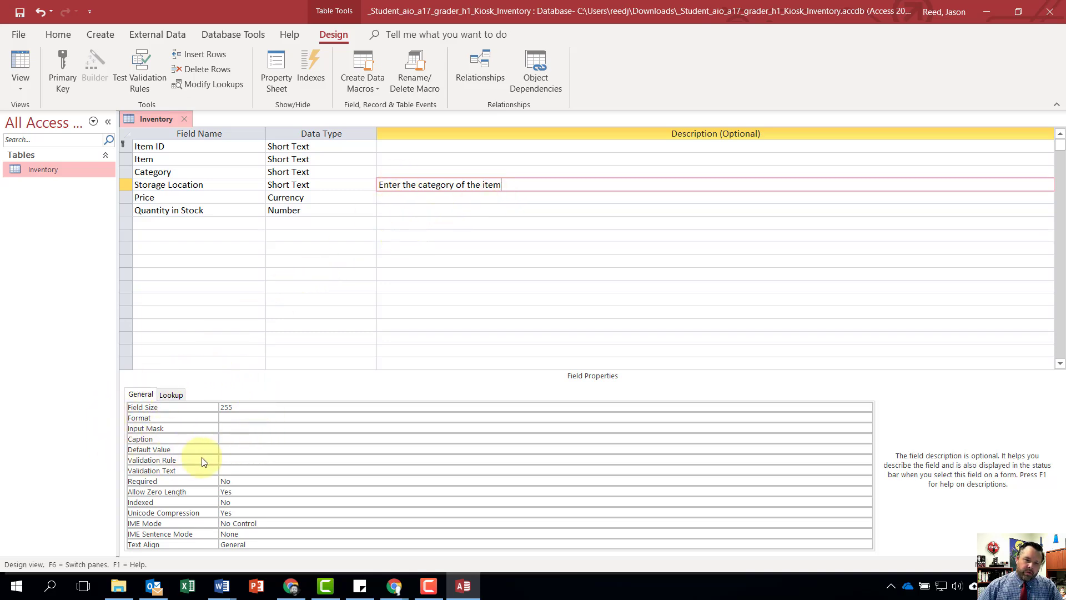
click(239, 408)
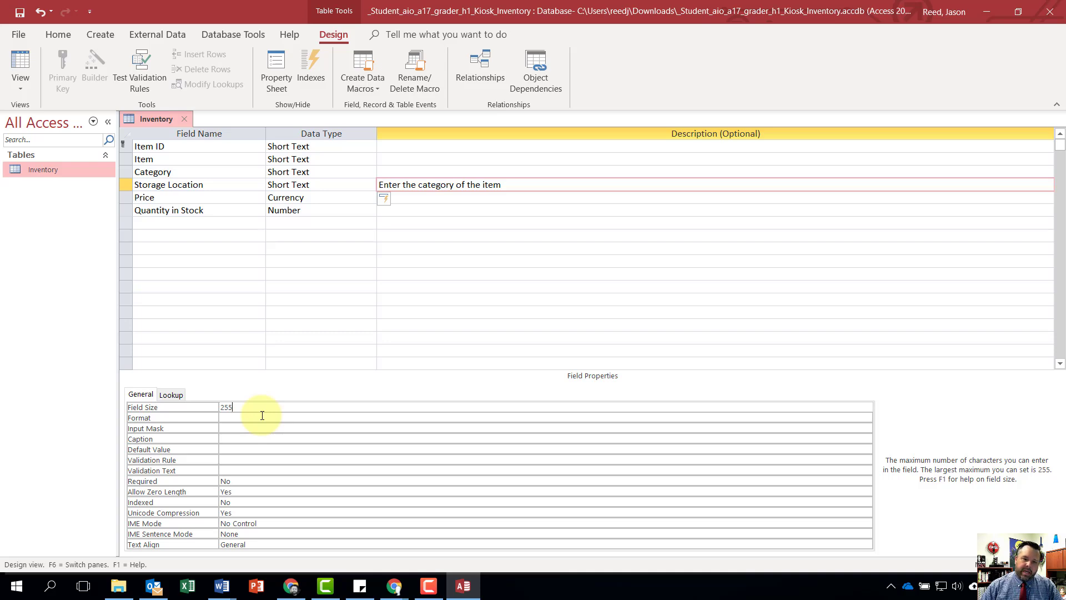
key(BackSpace)
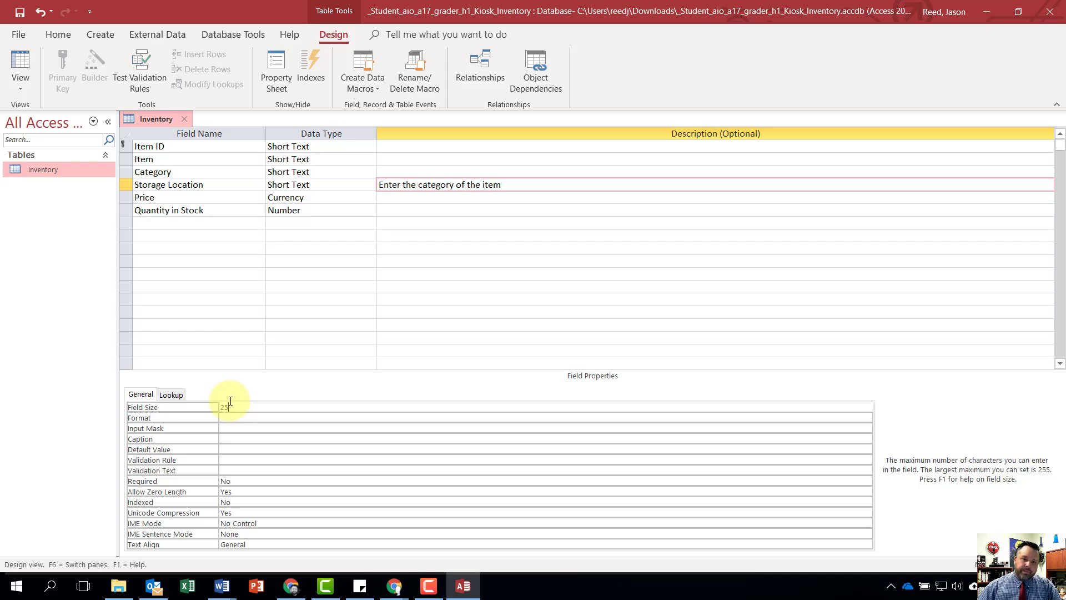
- Set the Item ID field size to 10 and save the table design, accepting the possible data loss
click(169, 146)
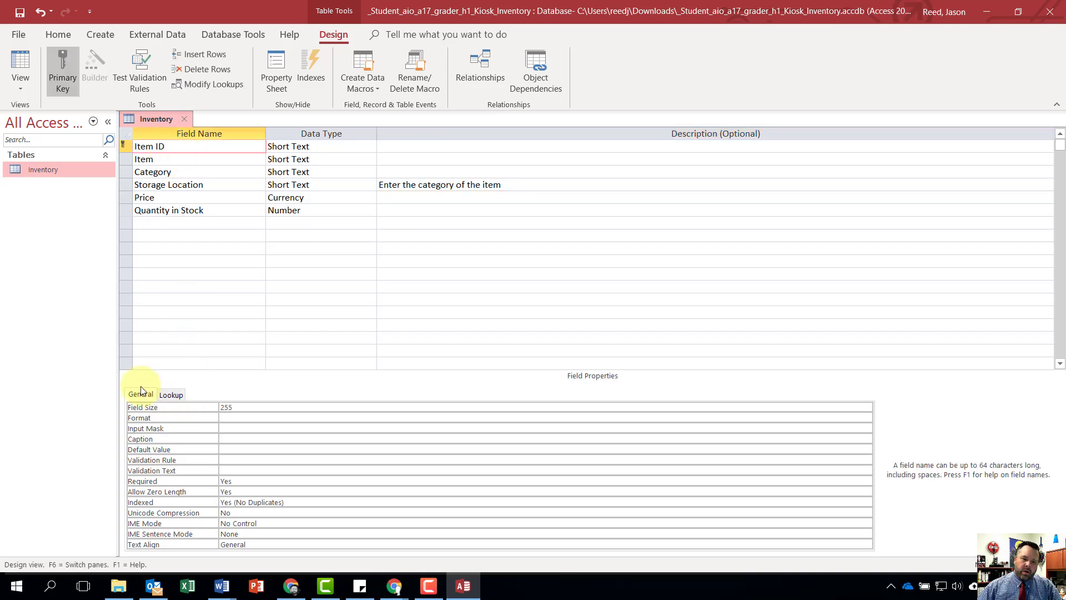
click(230, 408)
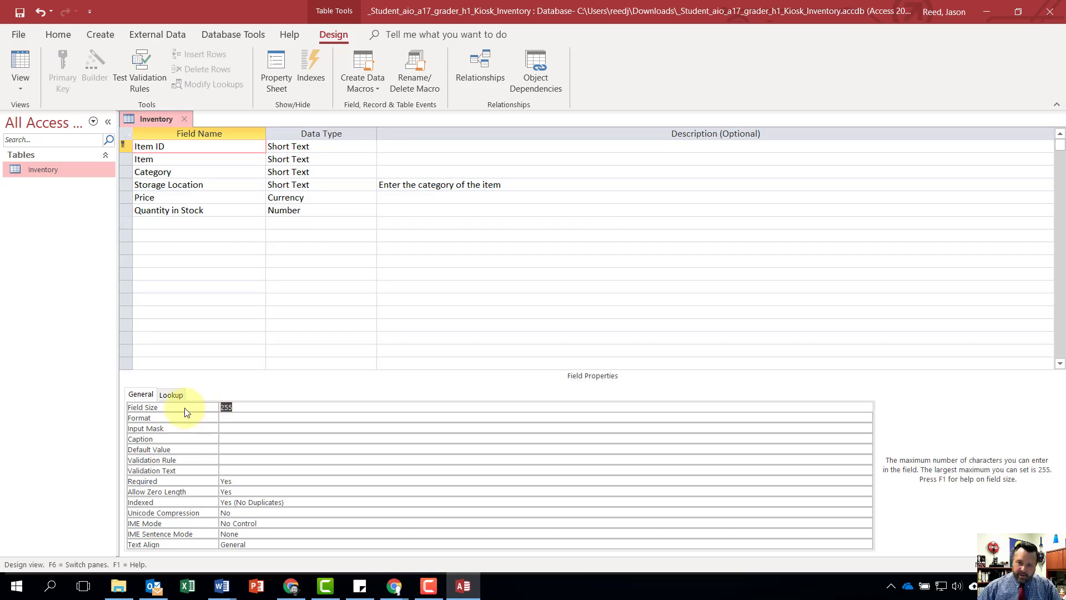
text(10)
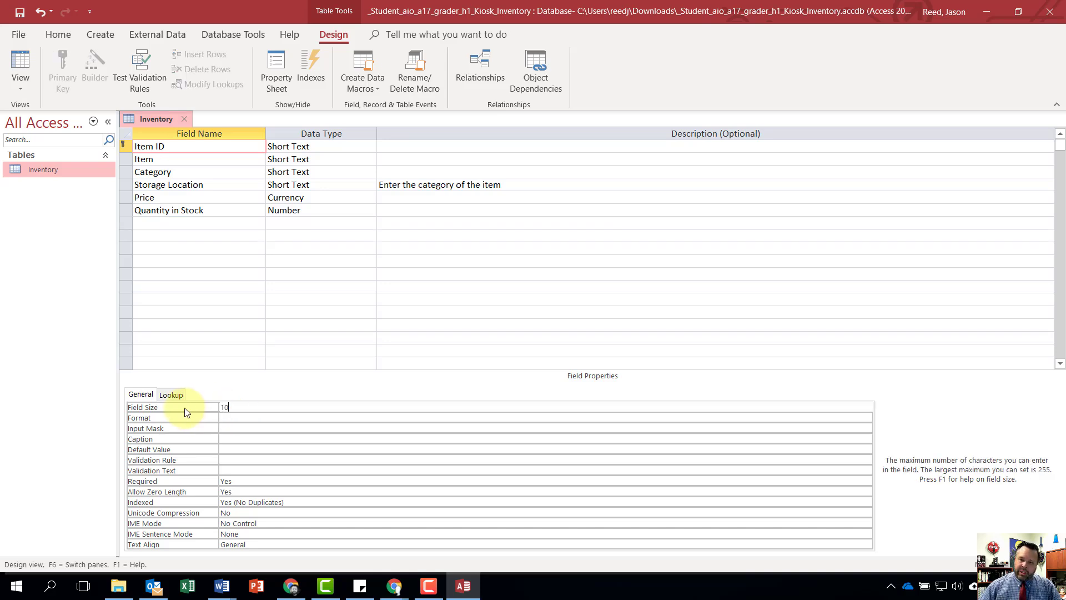
click(20, 12)
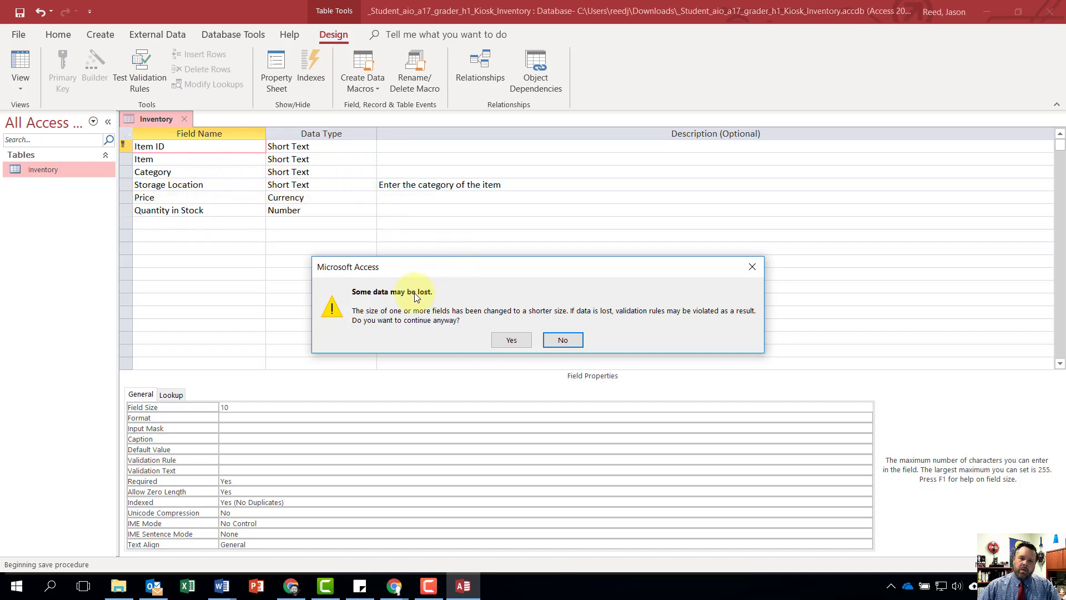
click(511, 340)
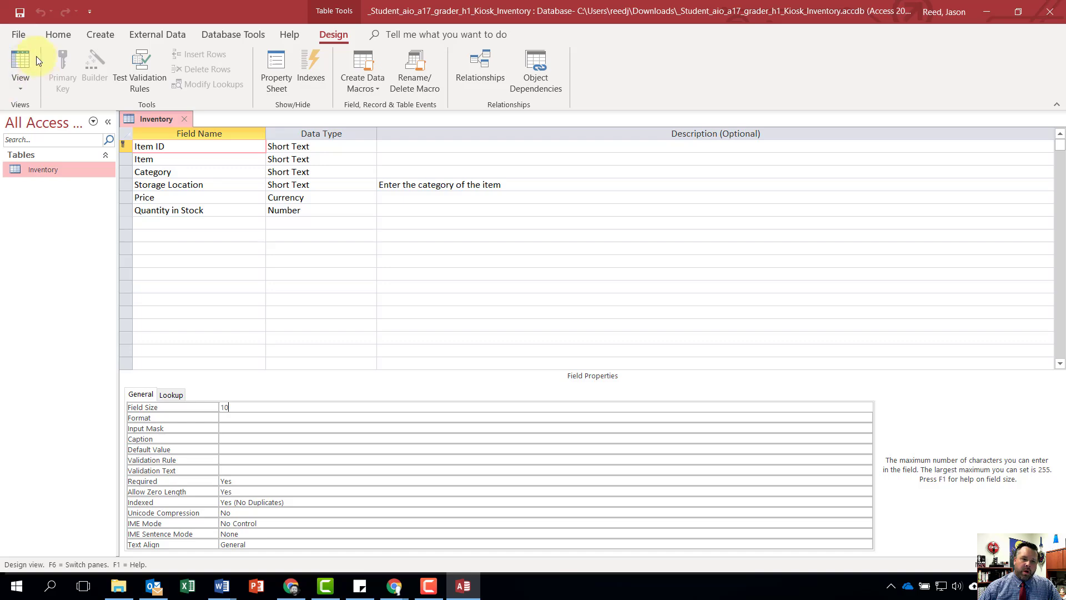
- Apply best-fit widths to all Inventory columns in Datasheet view, and close the table with its layout saved
click(15, 81)
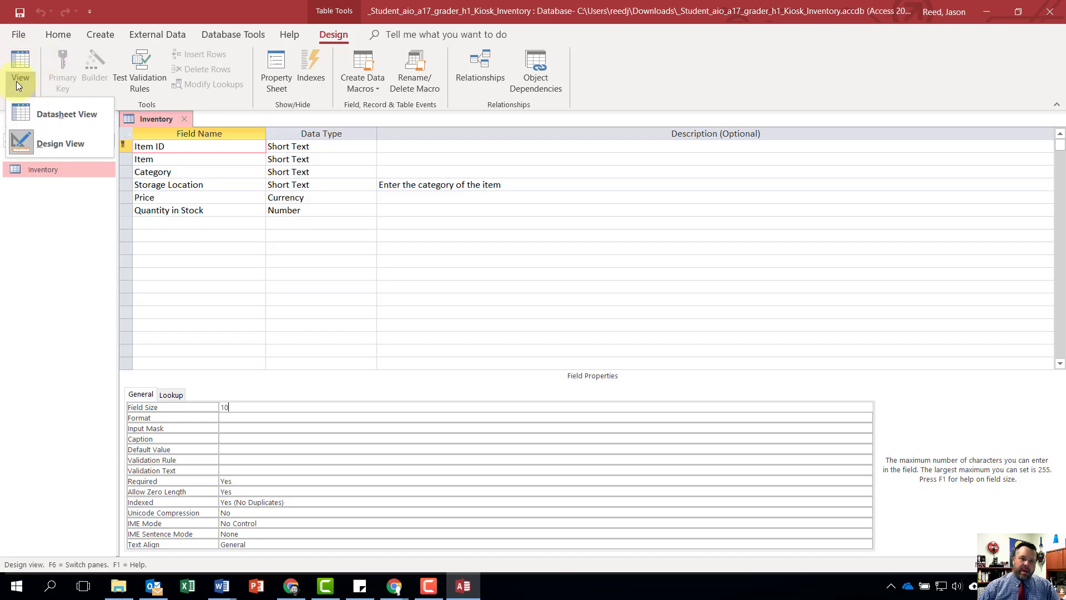
click(66, 112)
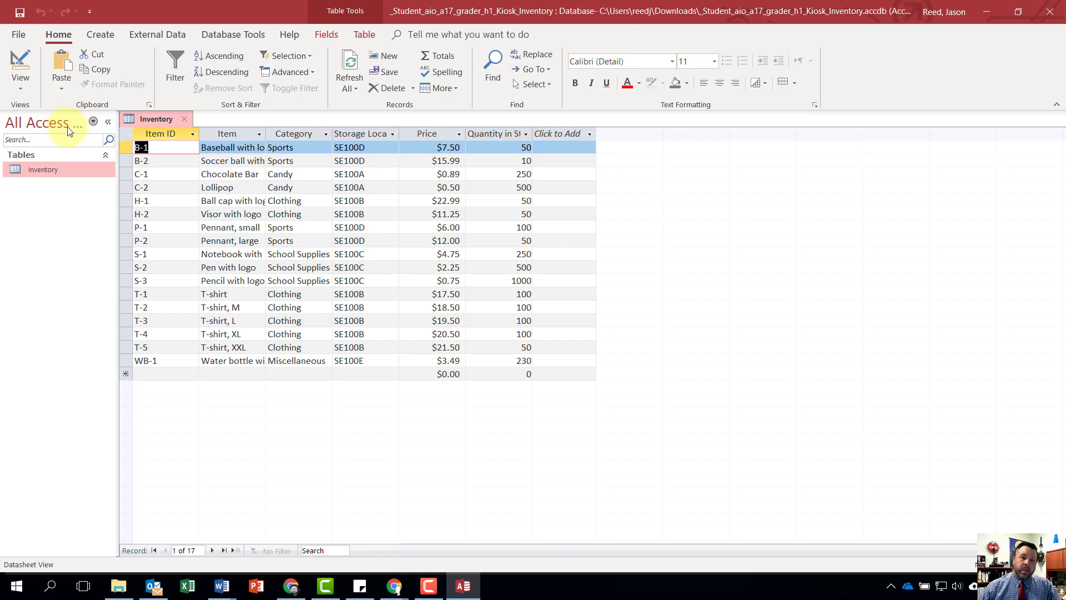
click(125, 133)
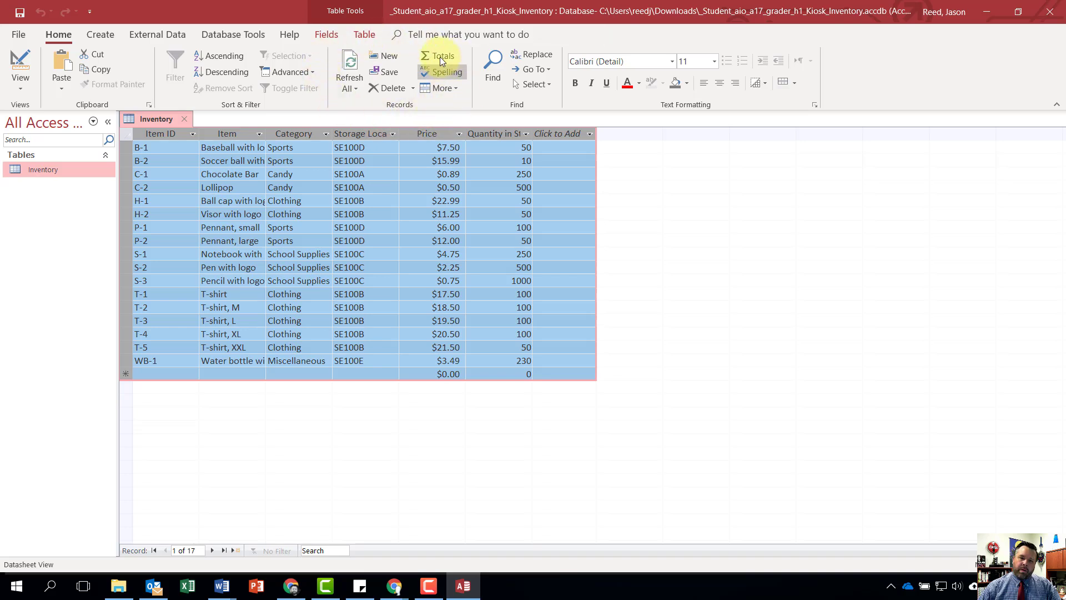
click(451, 89)
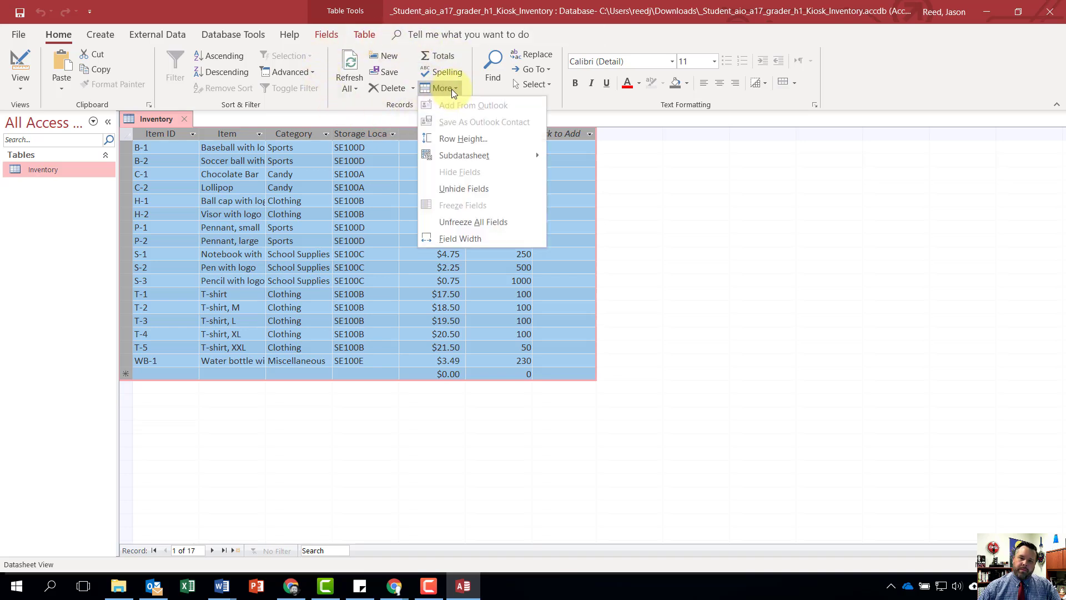
click(477, 240)
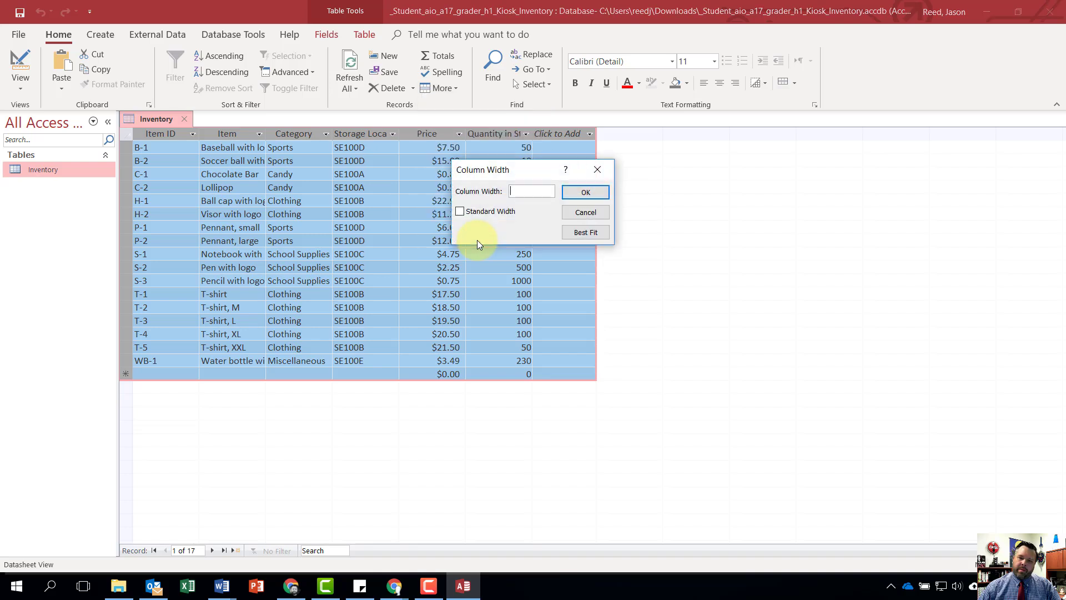
click(585, 232)
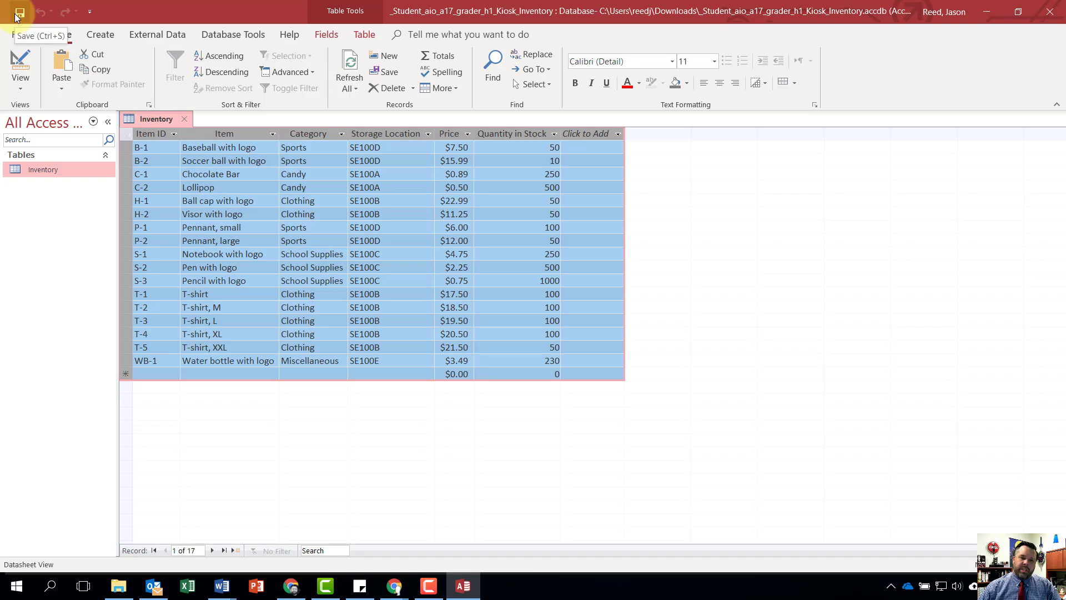
click(19, 13)
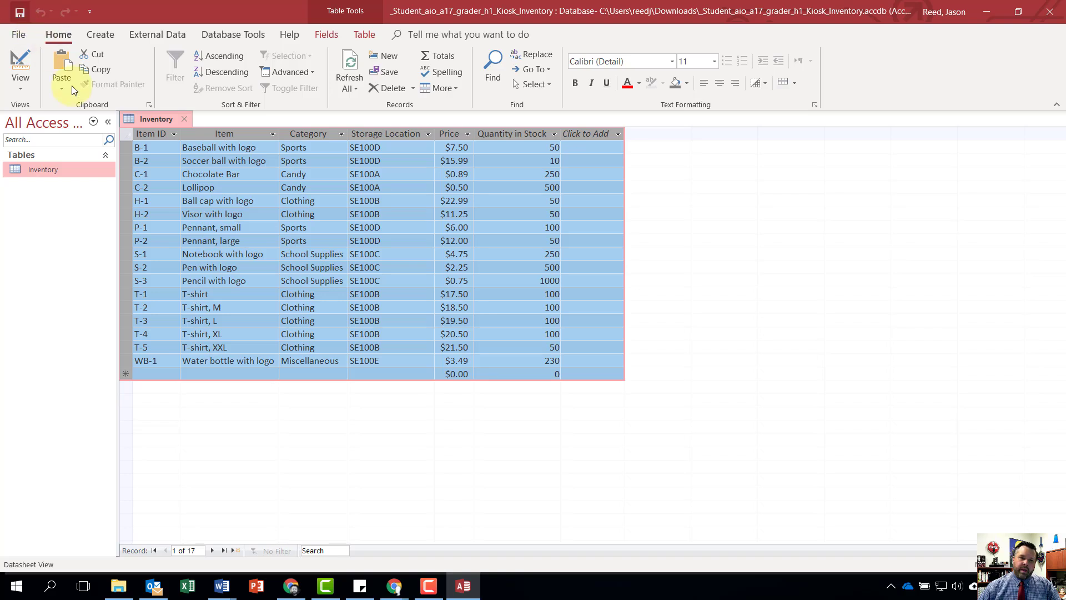
click(187, 120)
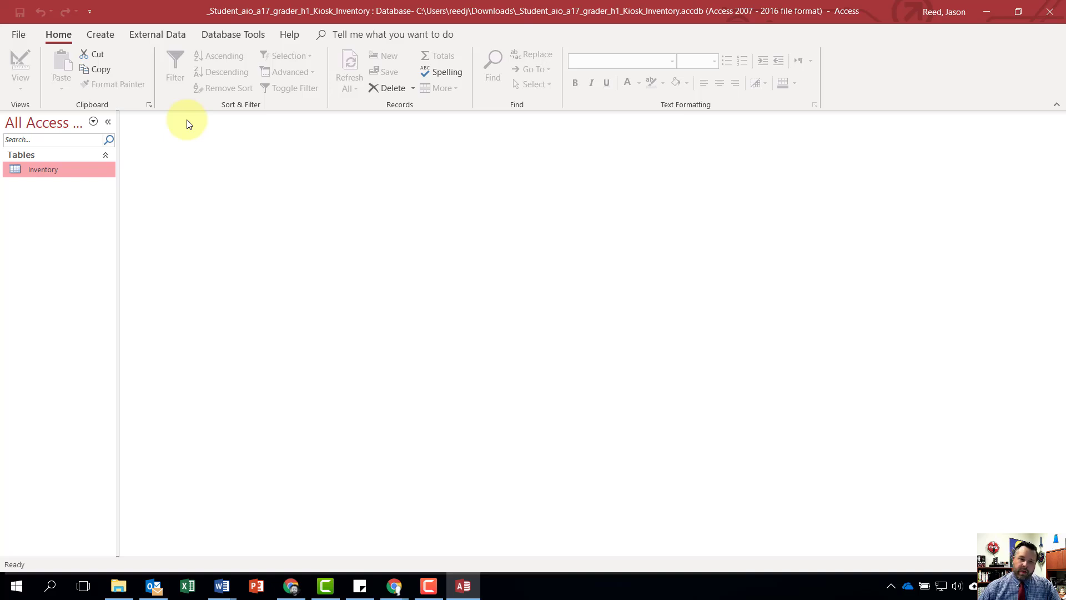
- Start an Excel import into a new table, using aio_a17_grader_h1_Inventory_Storage.xlsx from the Downloads folder as the source
click(170, 33)
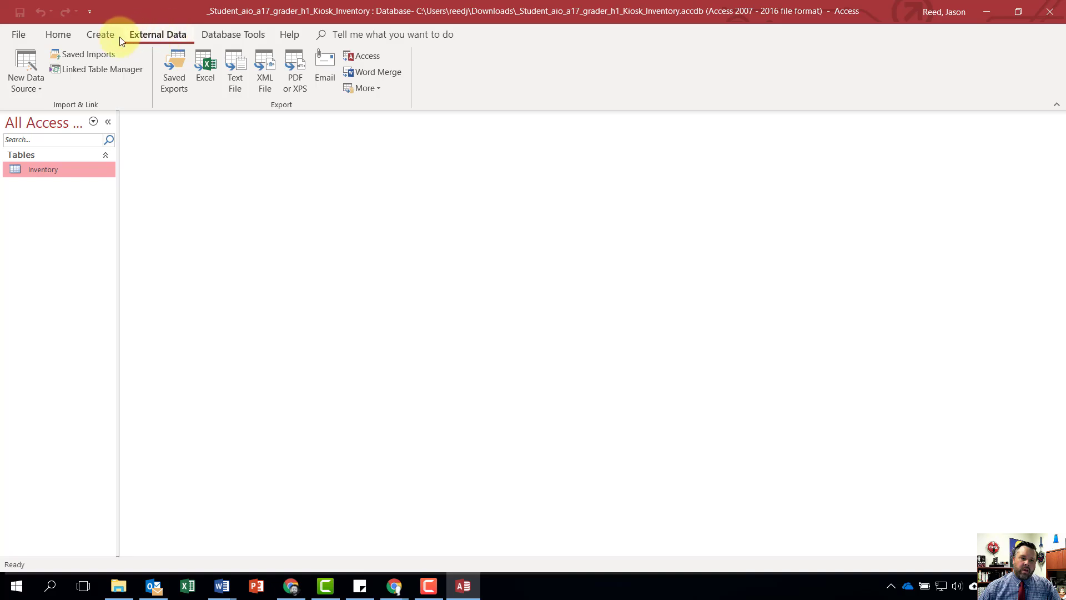
click(25, 75)
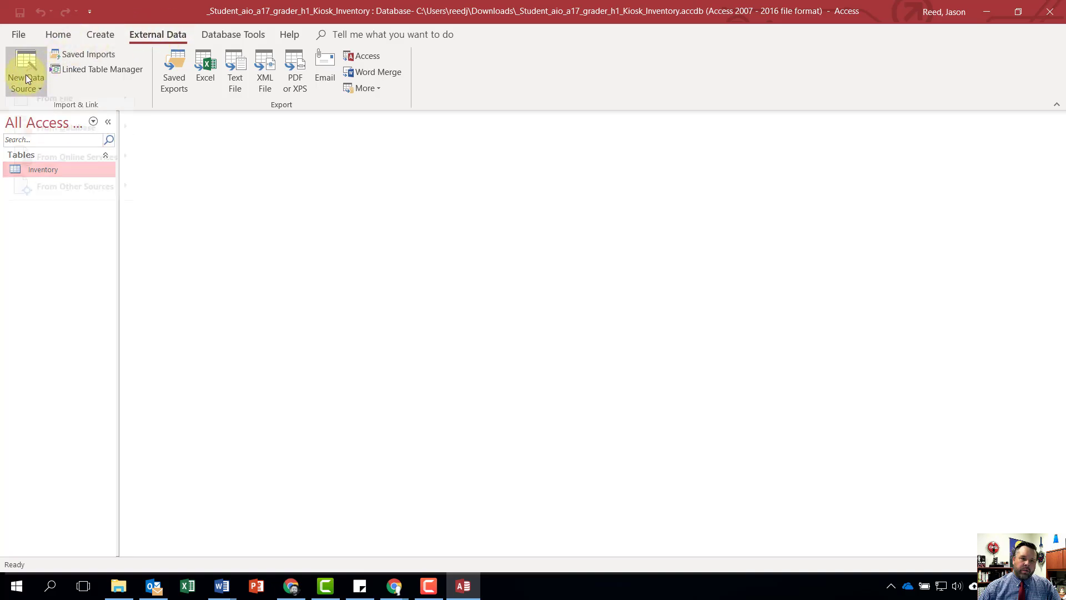
mouse_move(80, 114)
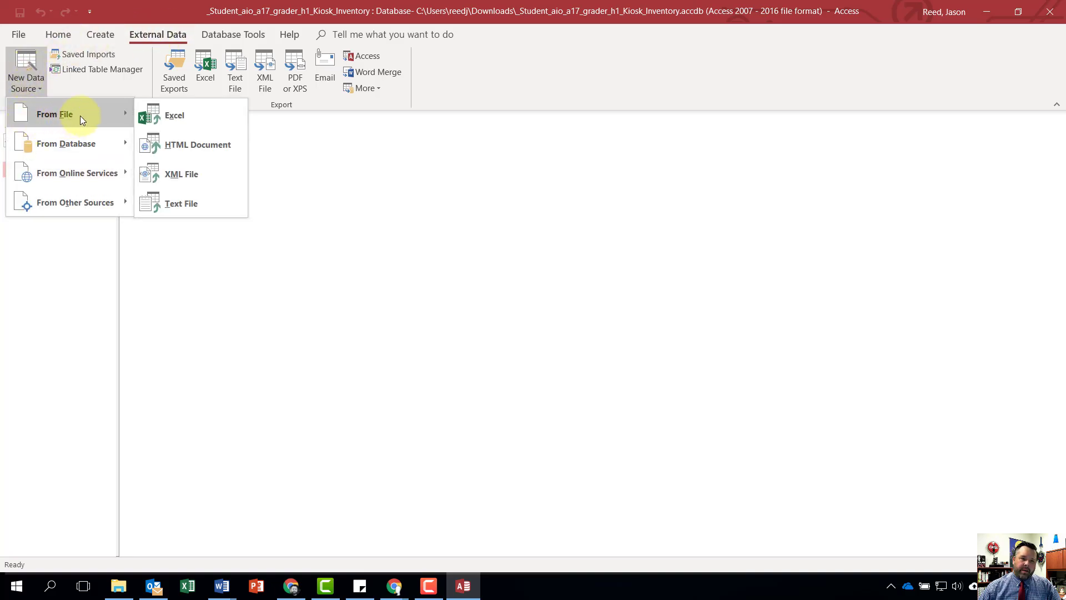
click(179, 113)
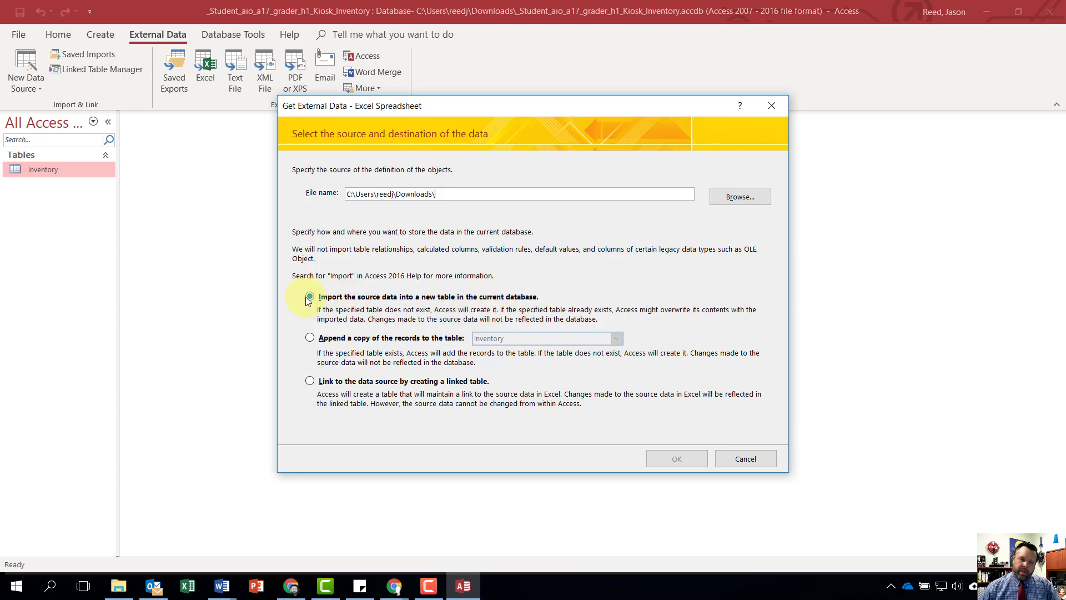
click(743, 197)
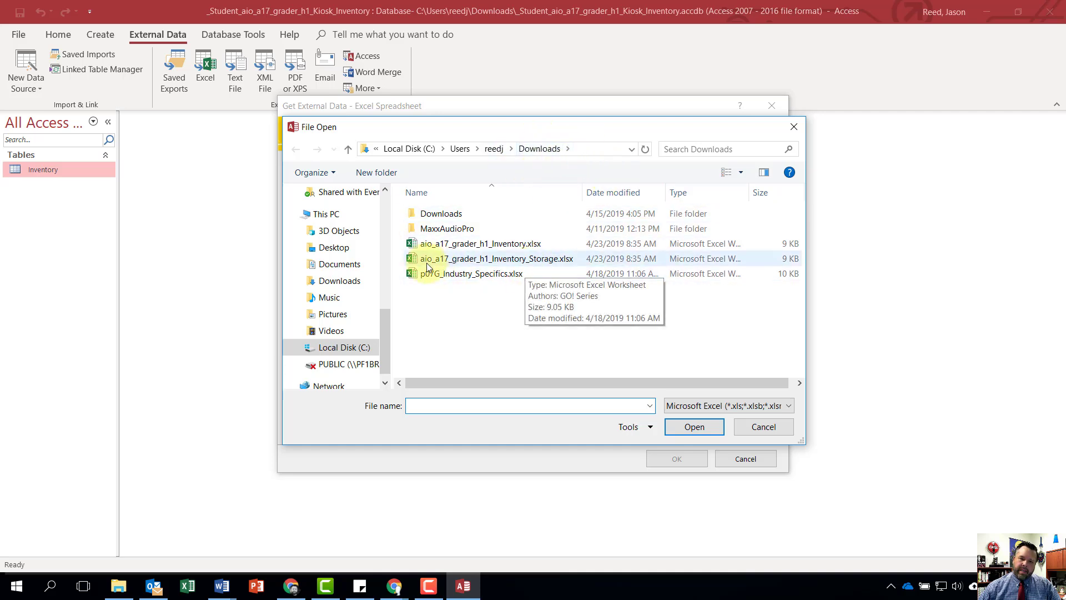
click(502, 258)
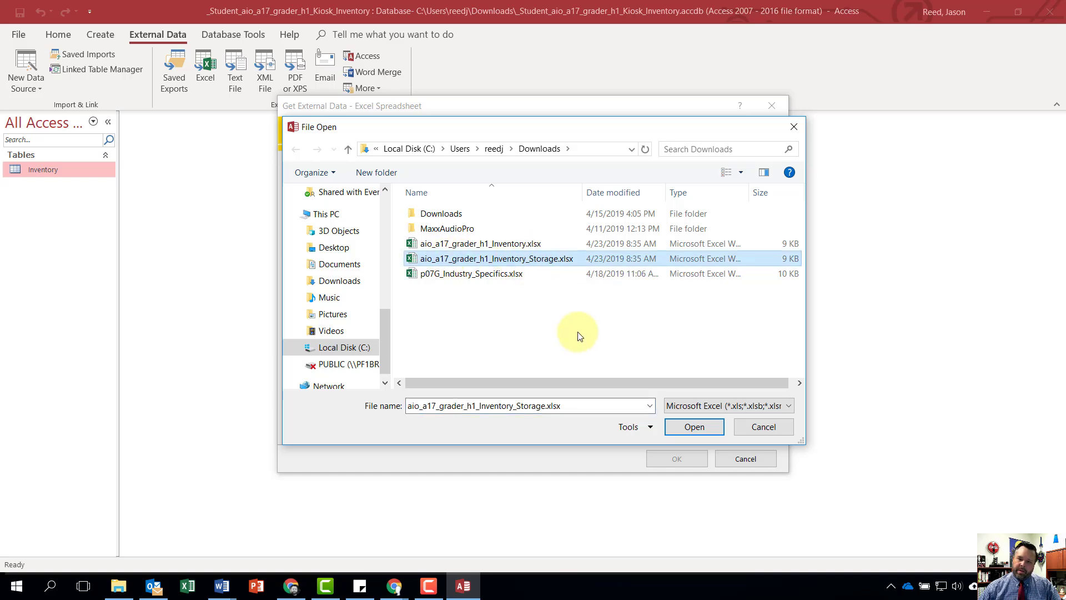
click(694, 427)
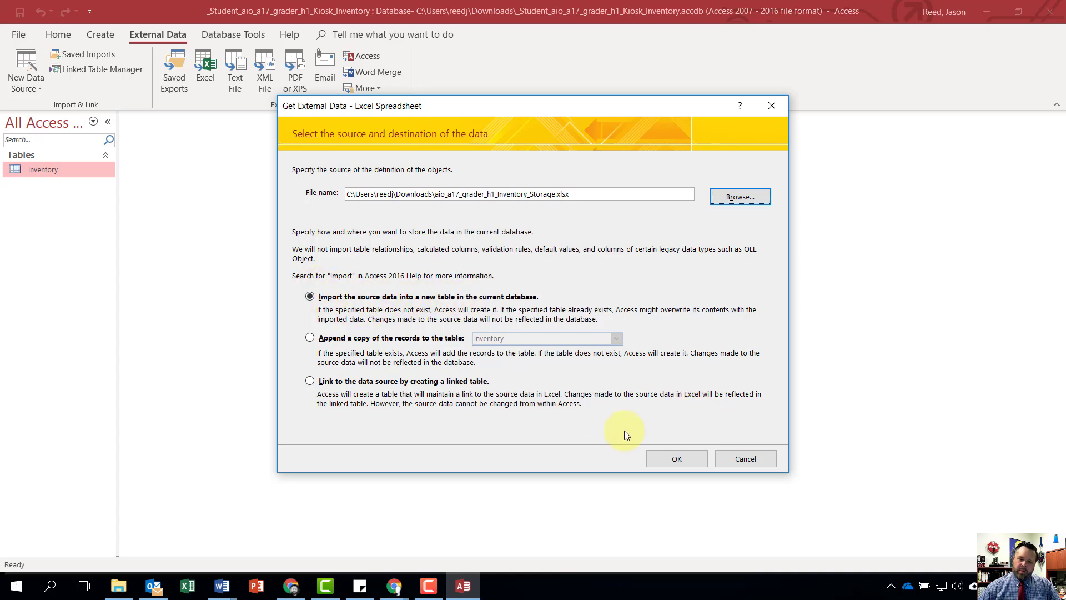
click(676, 459)
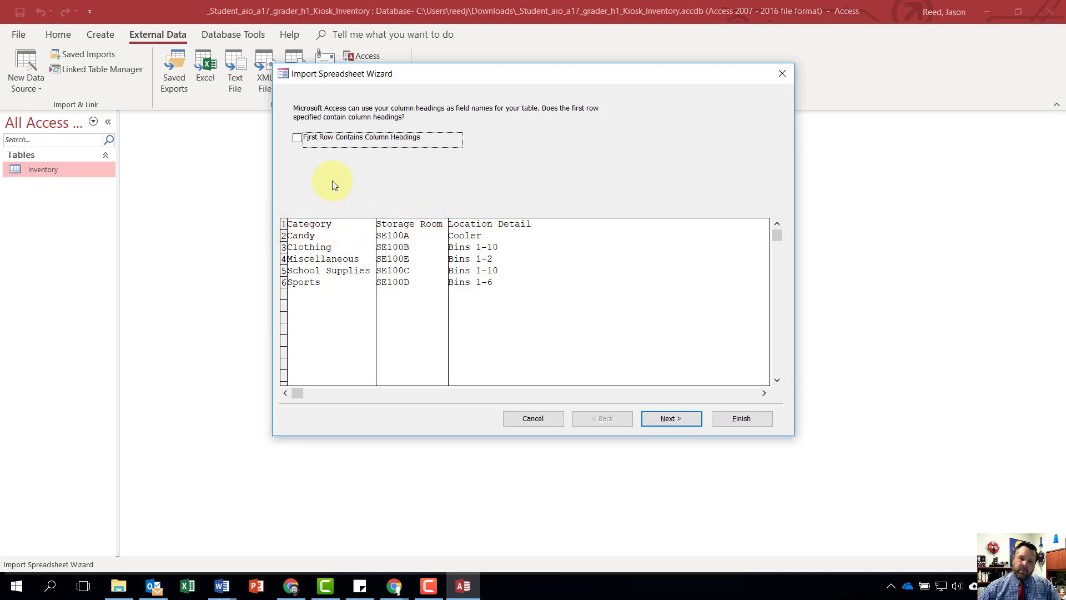
- Use the spreadsheet's first row as column headings and choose Category as the new table's primary key
click(297, 138)
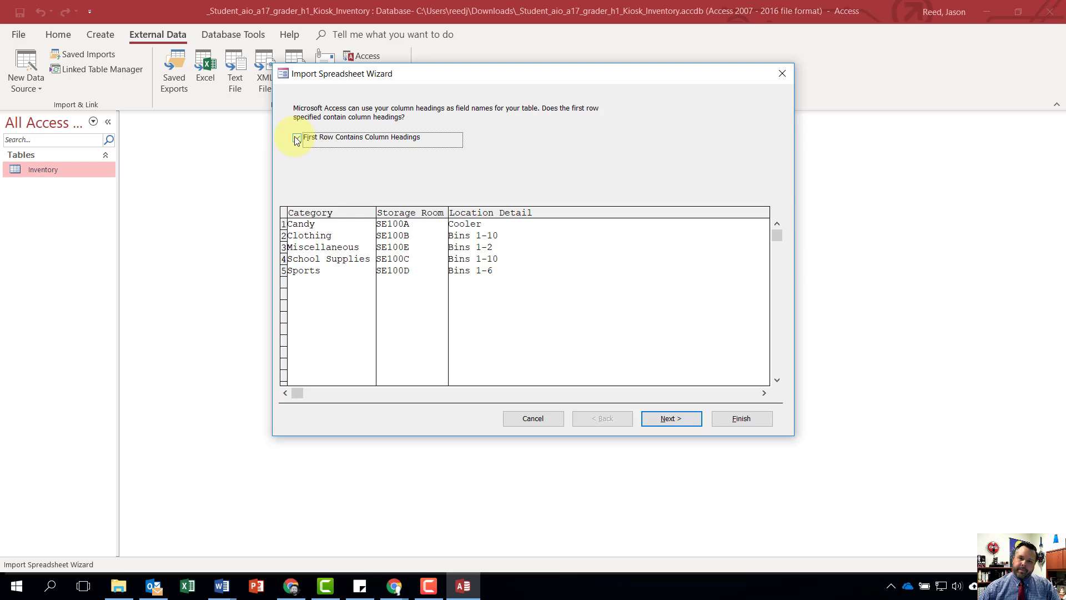
click(672, 418)
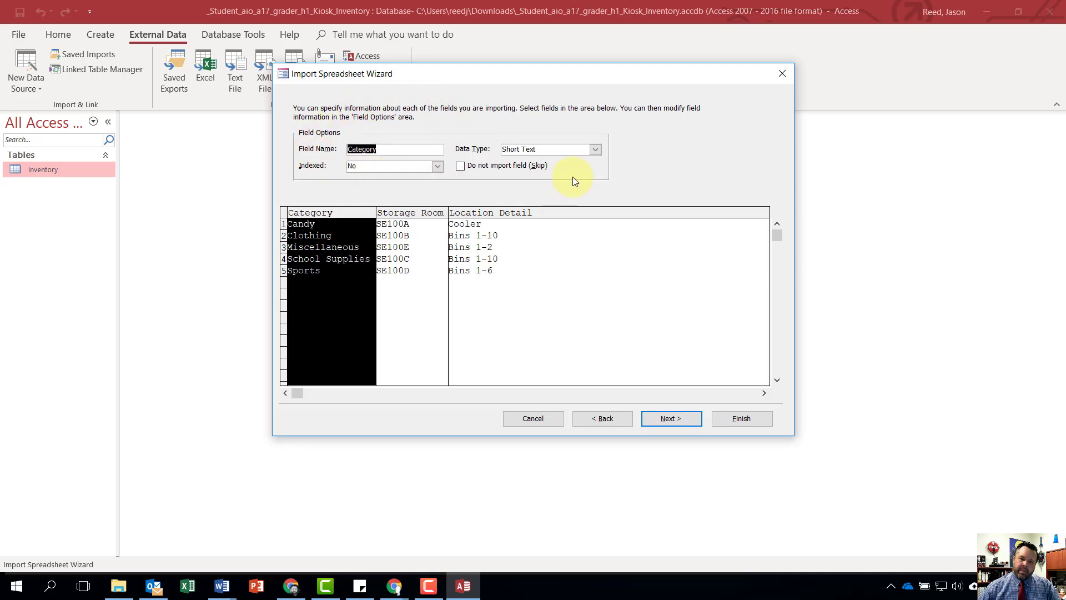
click(666, 421)
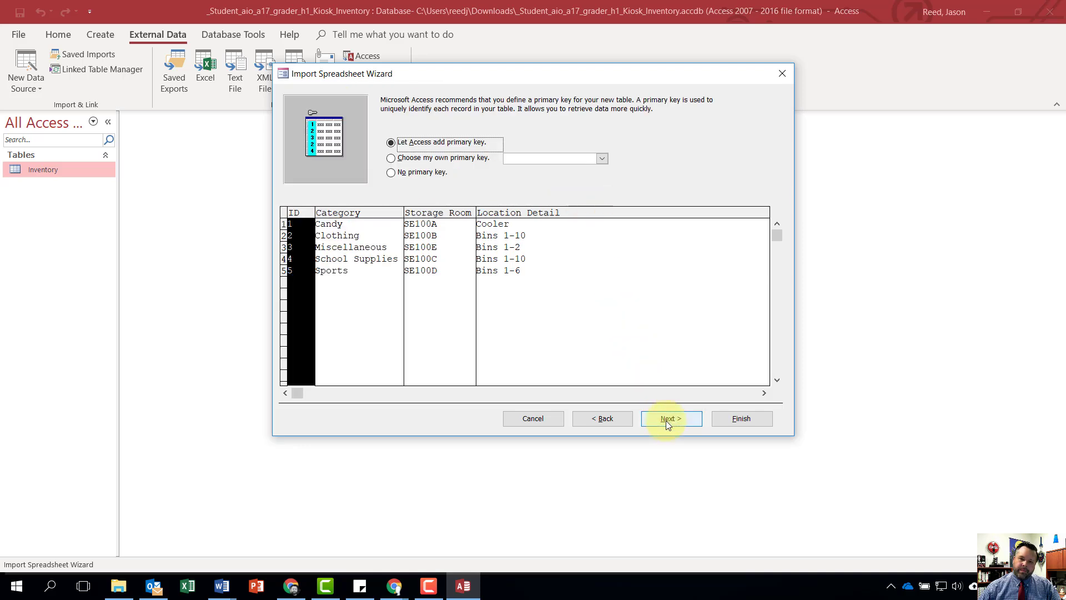
click(392, 160)
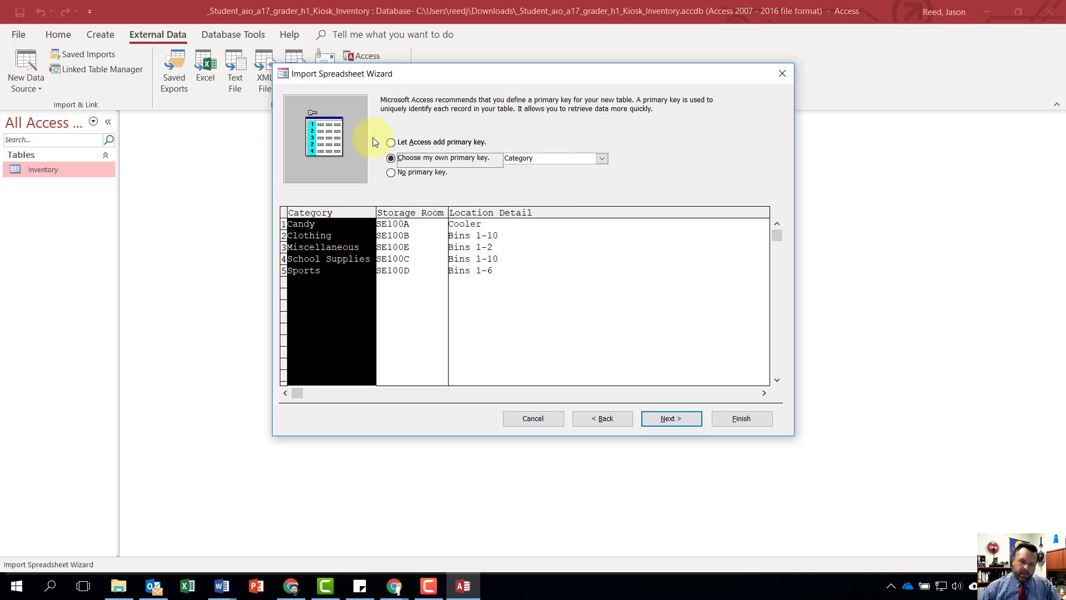
click(669, 418)
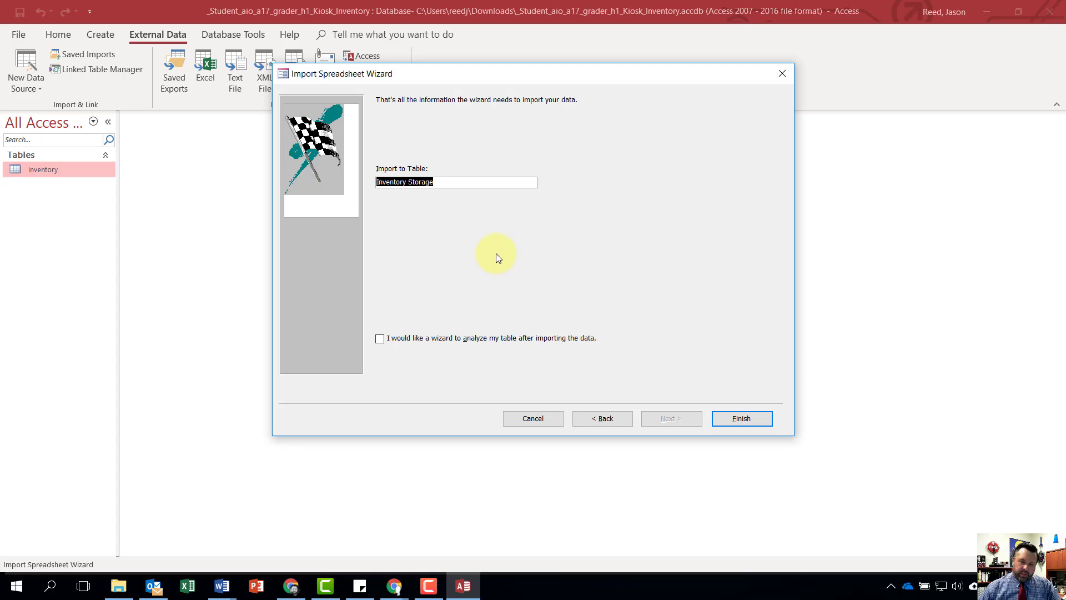
- Finish the import into a table named Inventory Storage without saving the import steps, and open that table in Design view
click(745, 420)
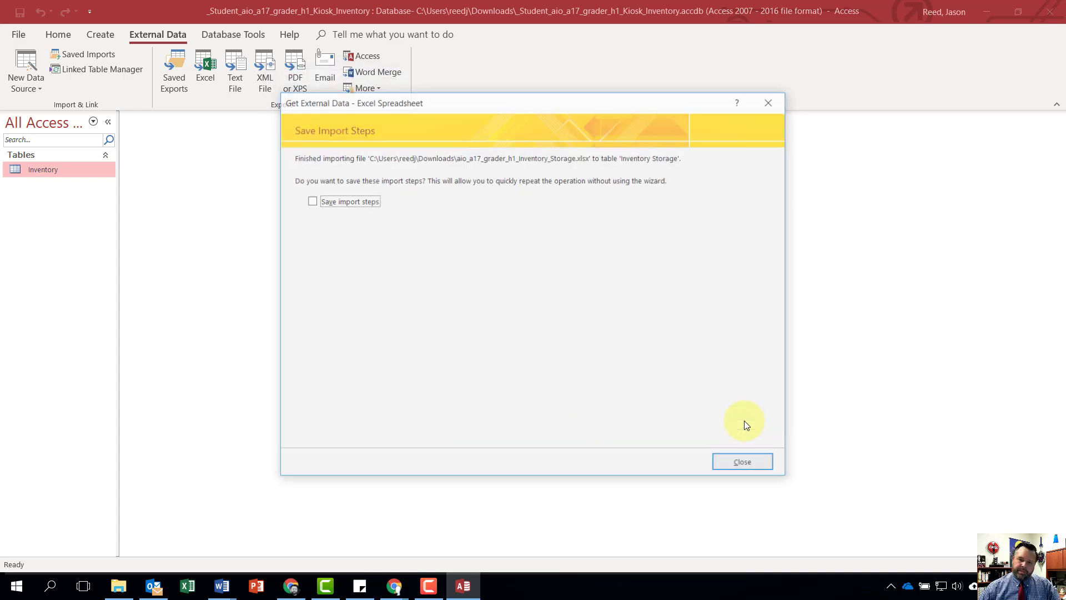
click(745, 464)
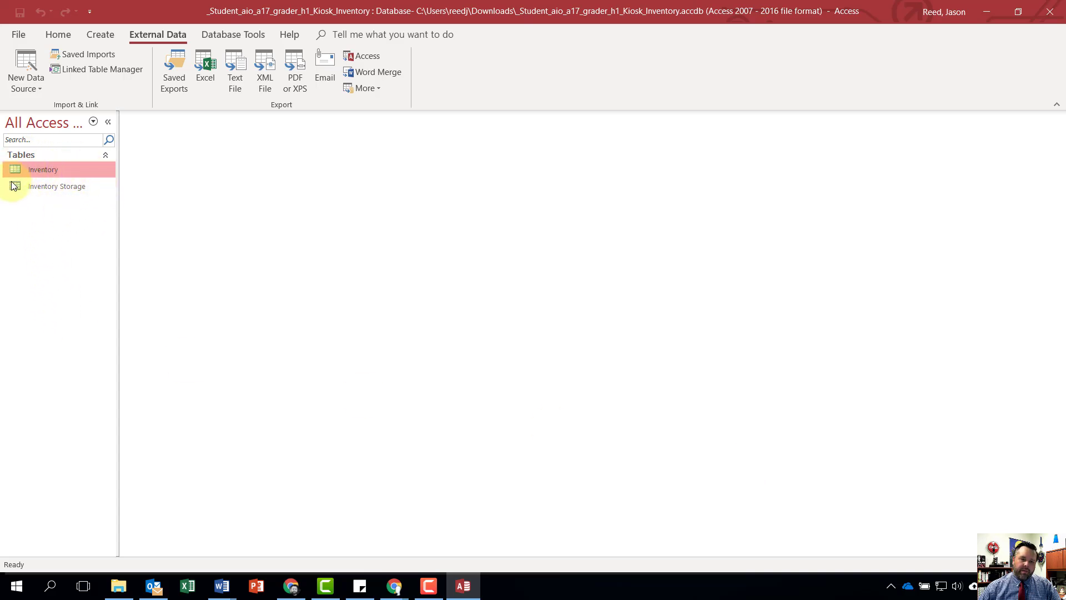
double_click(65, 188)
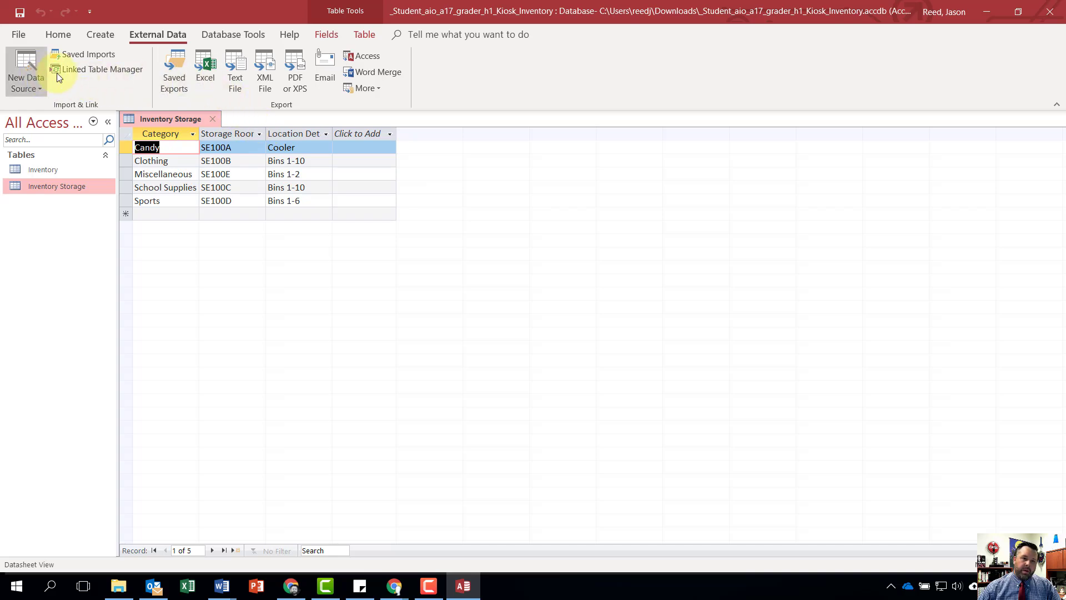
click(57, 34)
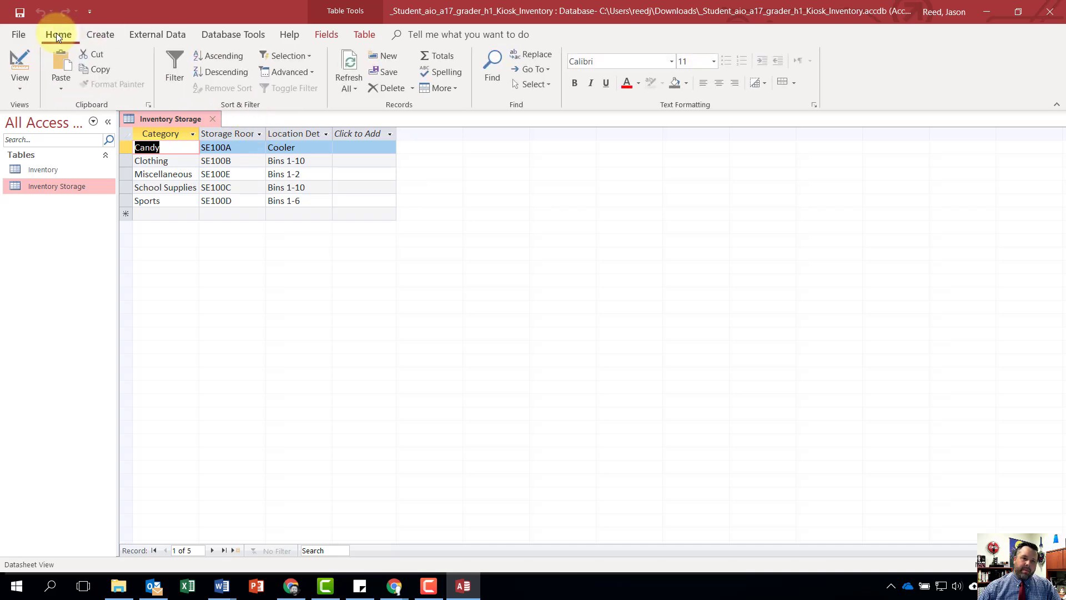
click(14, 82)
click(40, 145)
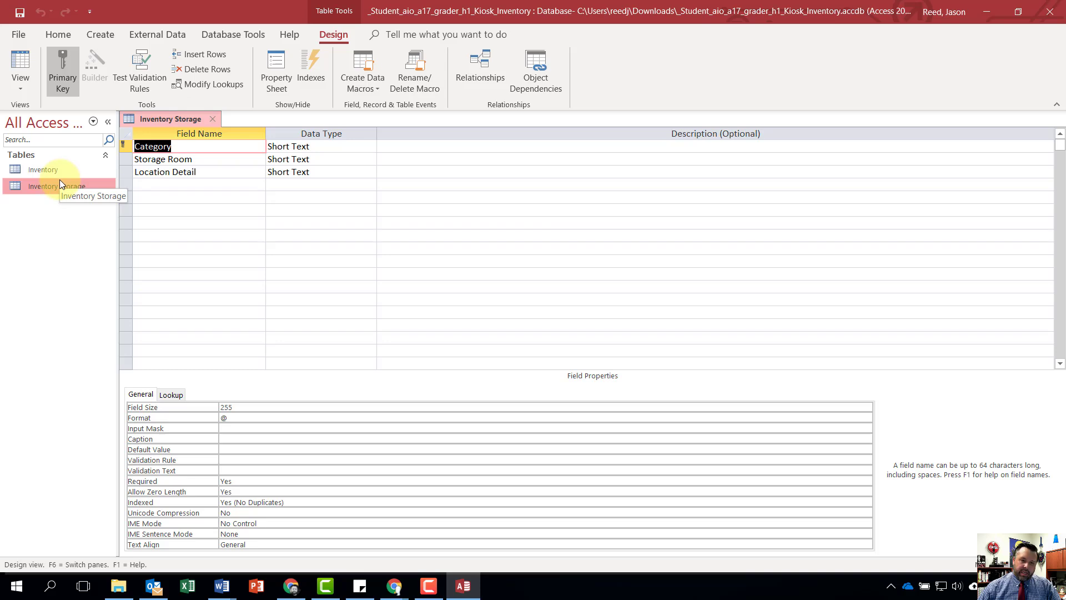
- Enter the description "Room and bin number or alternate location of inventory item" for the Location Detail field
click(393, 173)
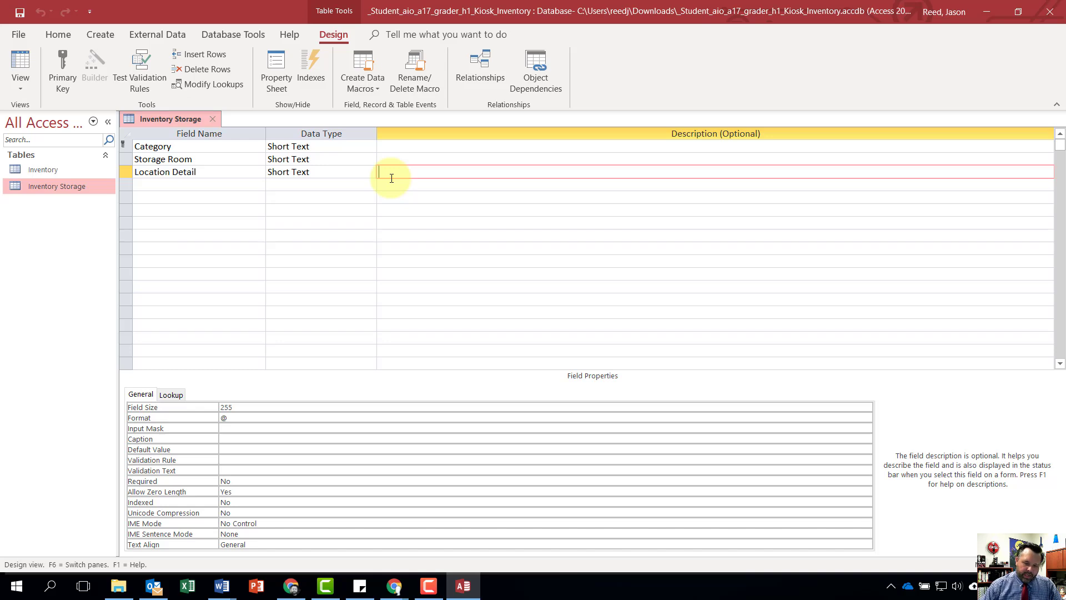
text(R)
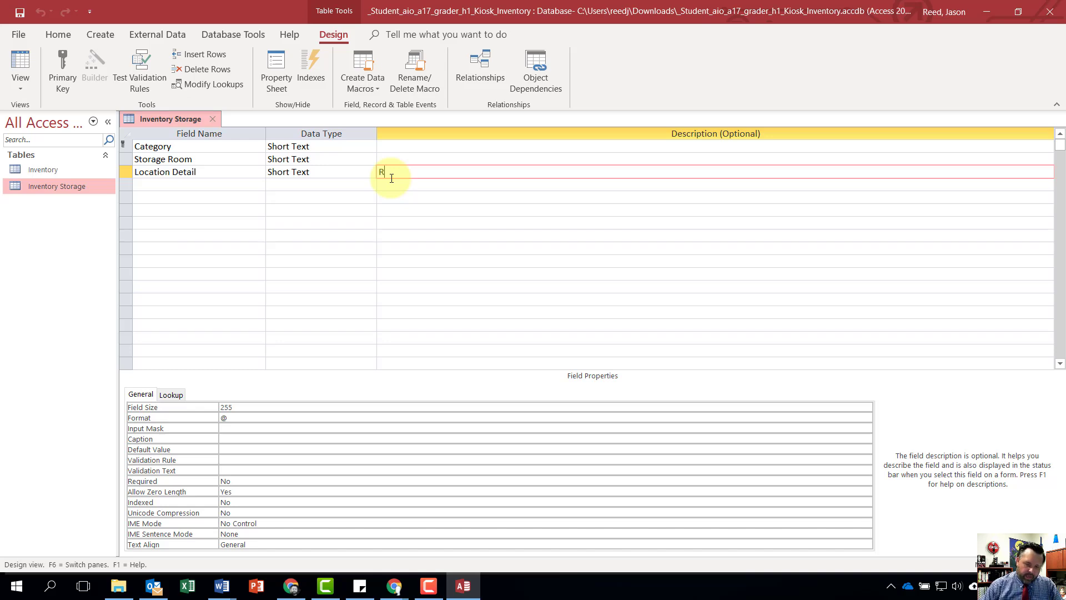
text(oom and b)
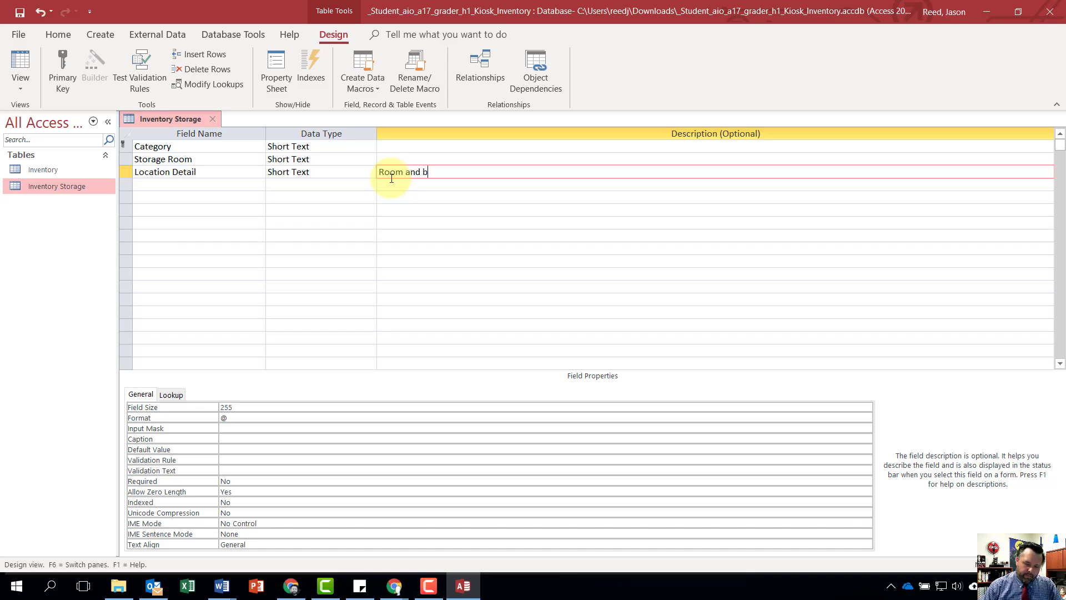
text(in number or alternate loca)
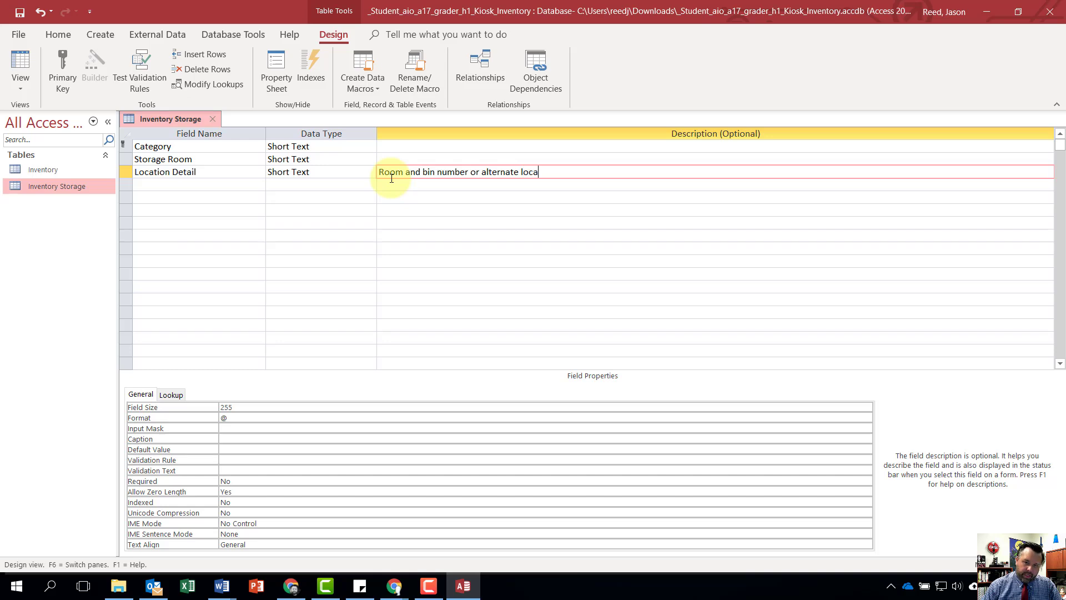
text(tion of inventory item)
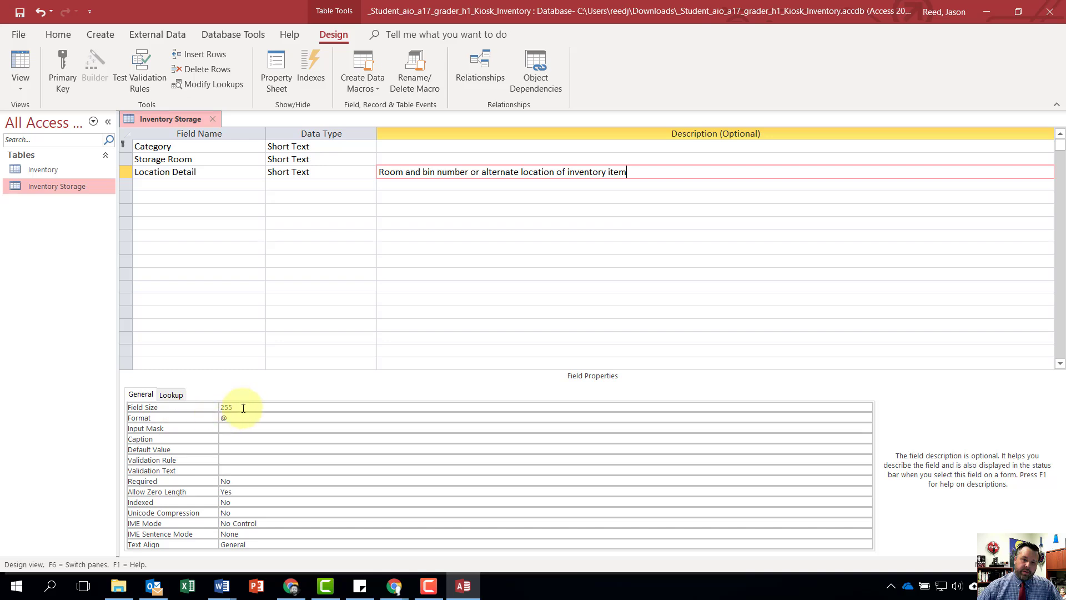
- Set the Location Detail field size to 30 and save the table design, accepting the possible data loss
click(197, 406)
text(30)
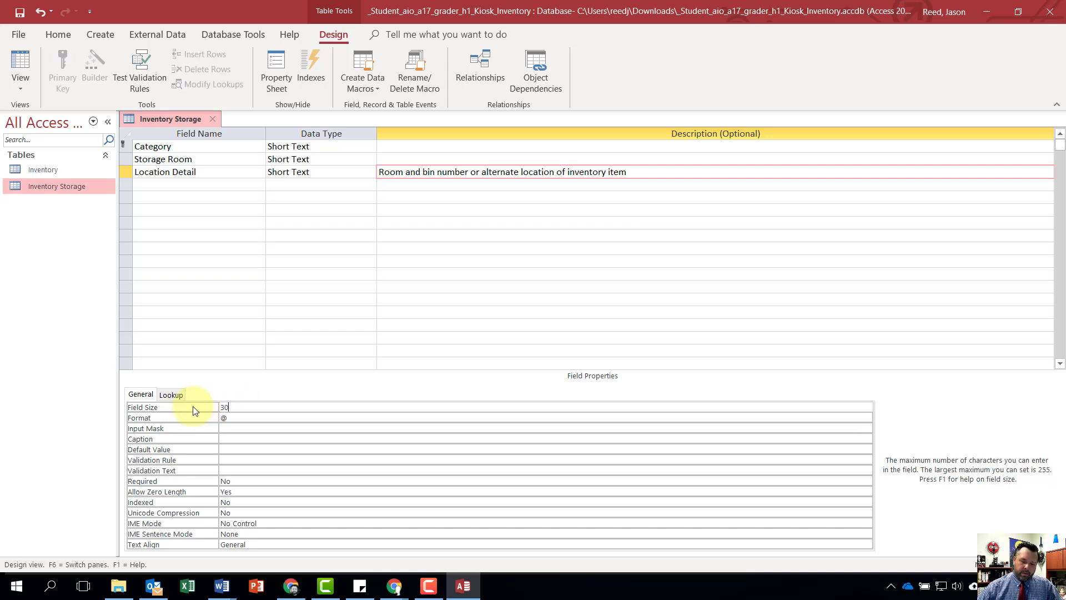
click(18, 14)
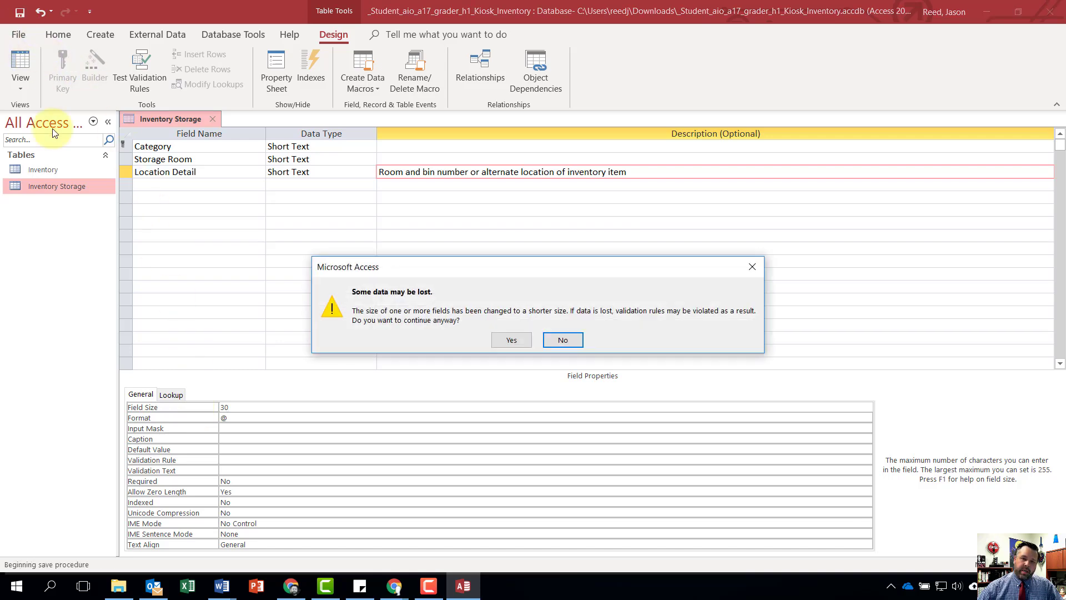
click(512, 340)
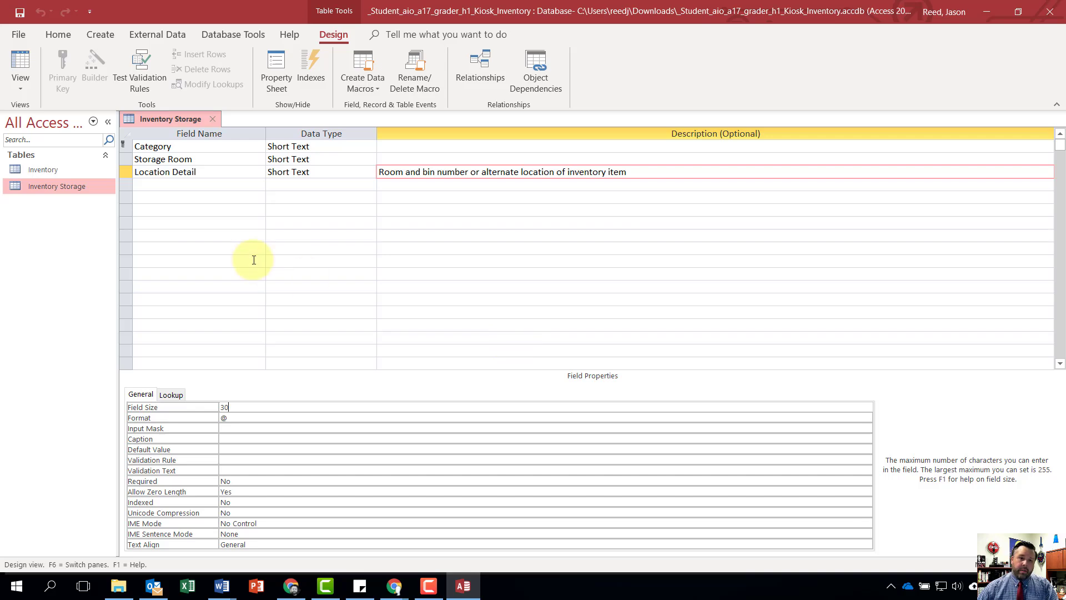
- Apply best-fit widths to all Inventory Storage columns in Datasheet view, and save and close the table
click(57, 37)
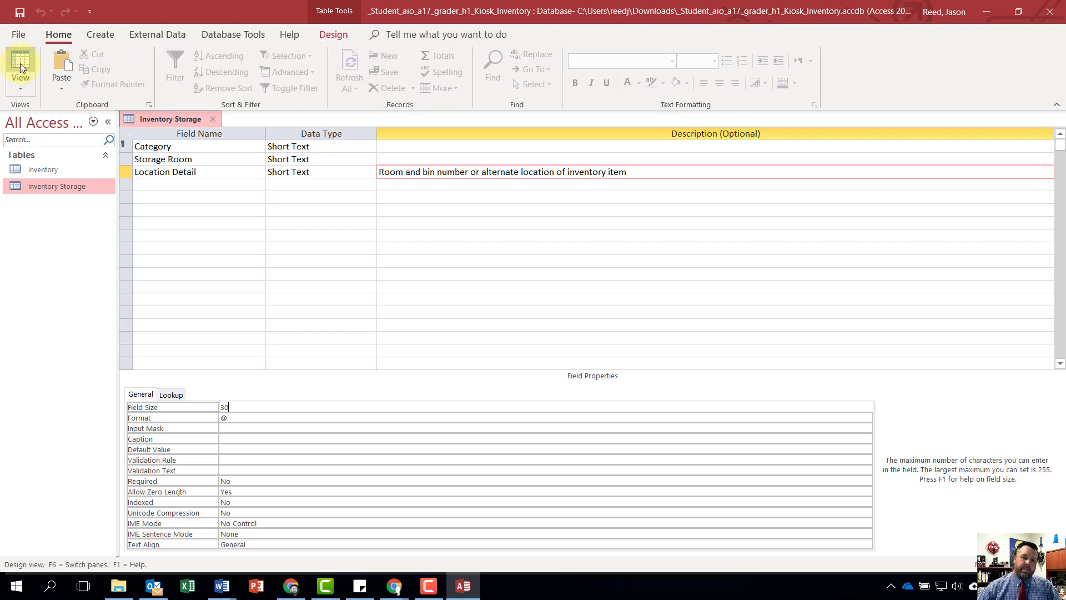
click(21, 83)
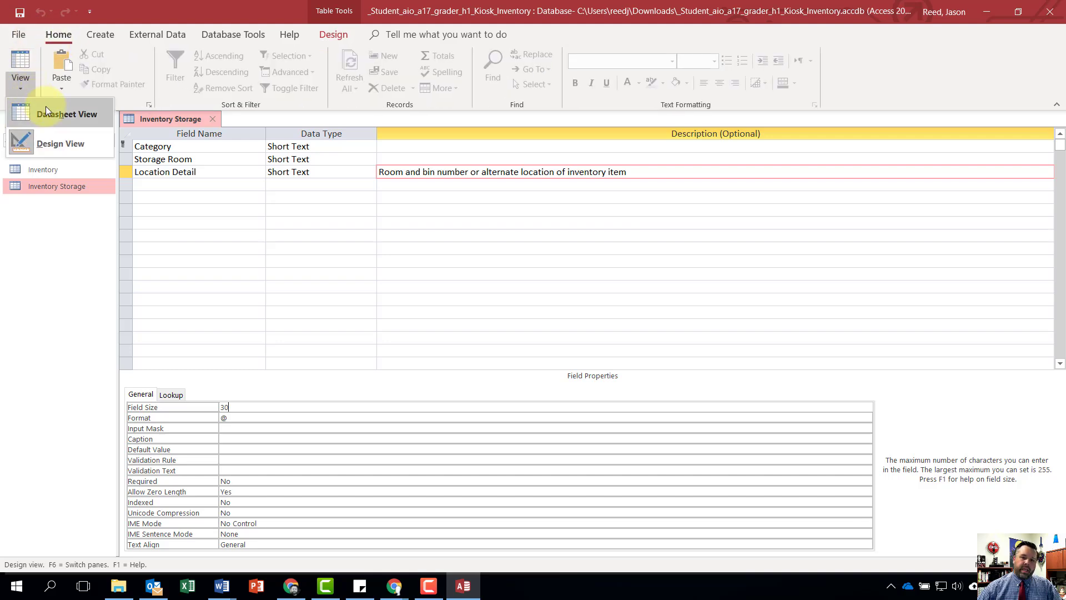
click(45, 107)
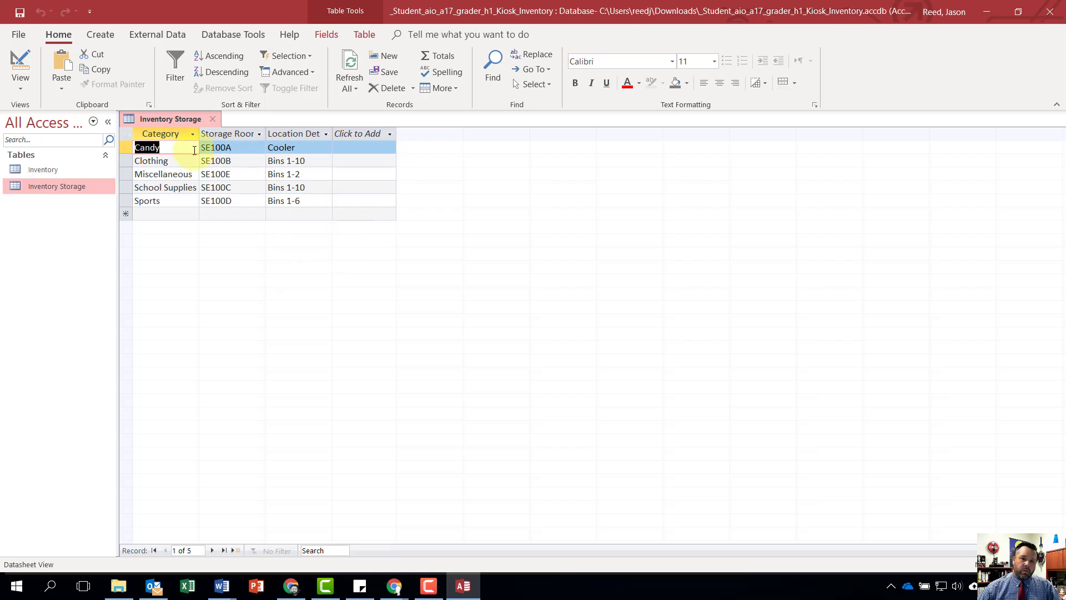
click(125, 133)
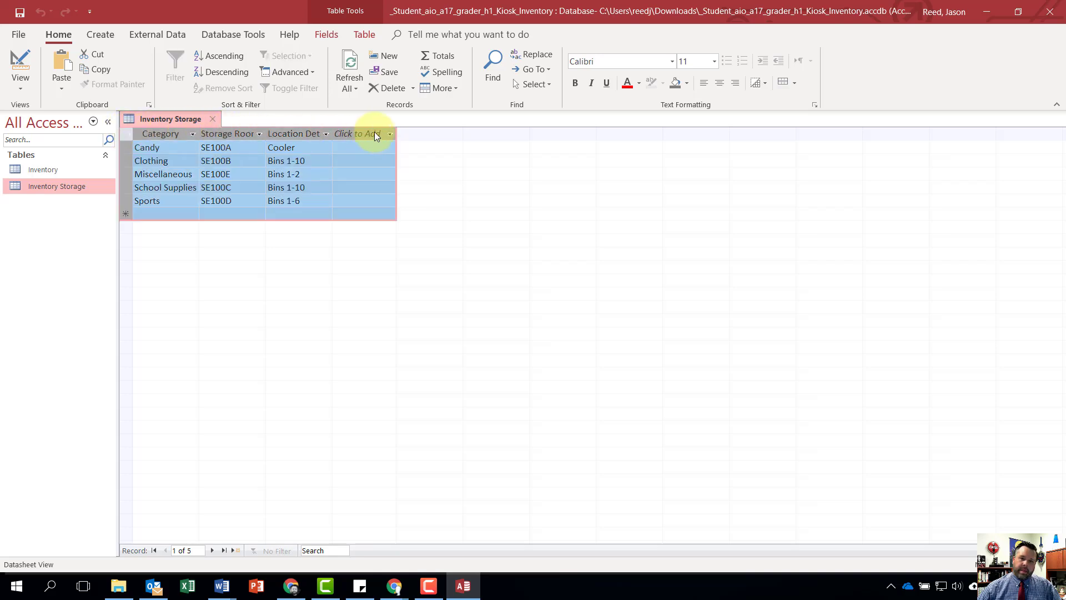
click(443, 88)
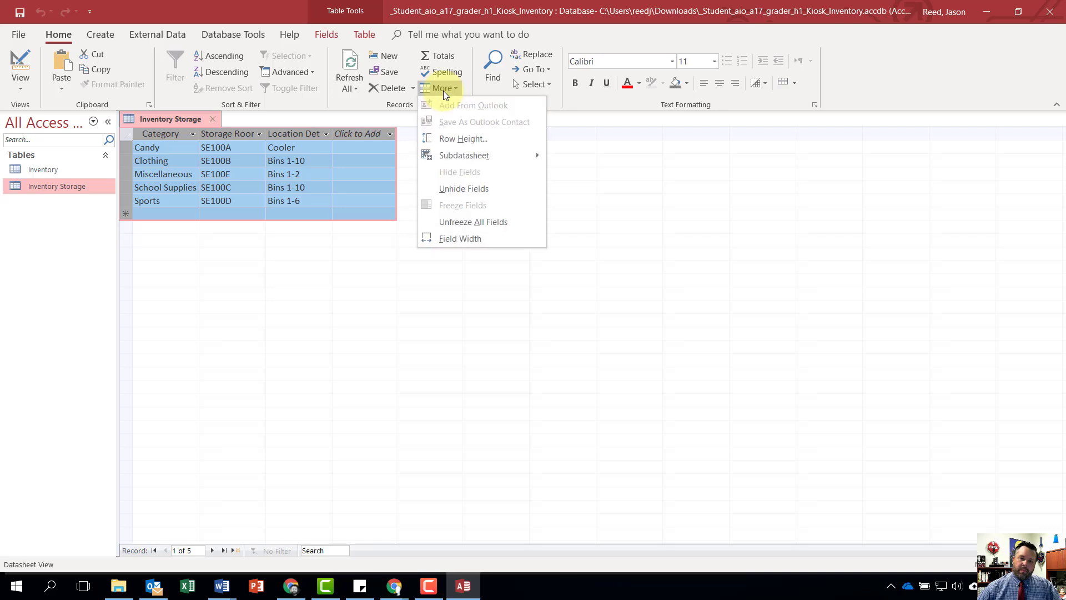
click(452, 239)
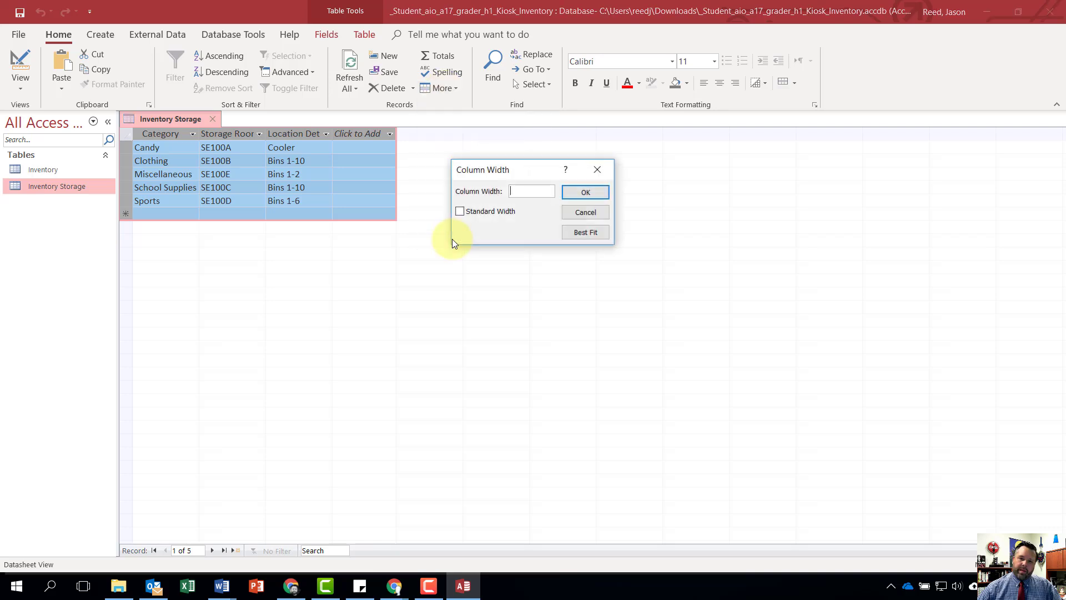
click(591, 236)
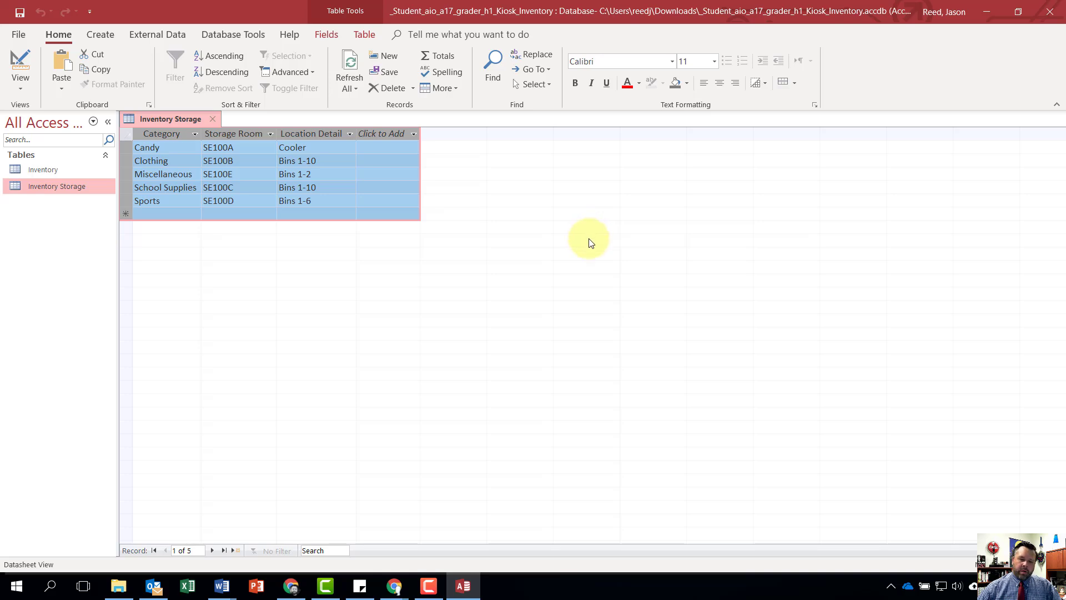
click(20, 13)
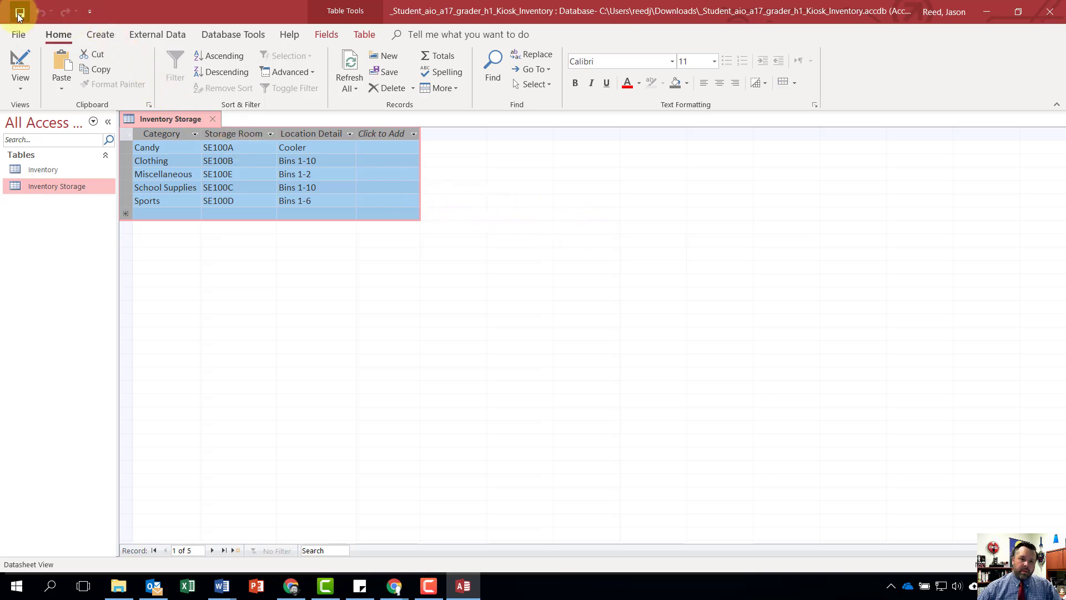
click(213, 118)
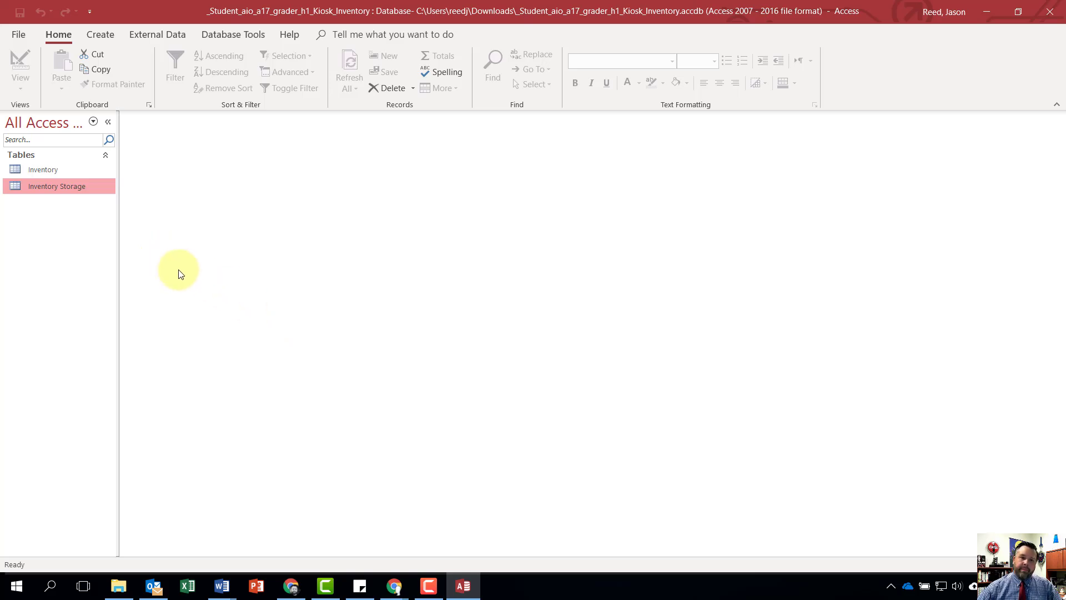
- Start a new query with the Simple Query Wizard, using the Inventory table as its source
click(109, 33)
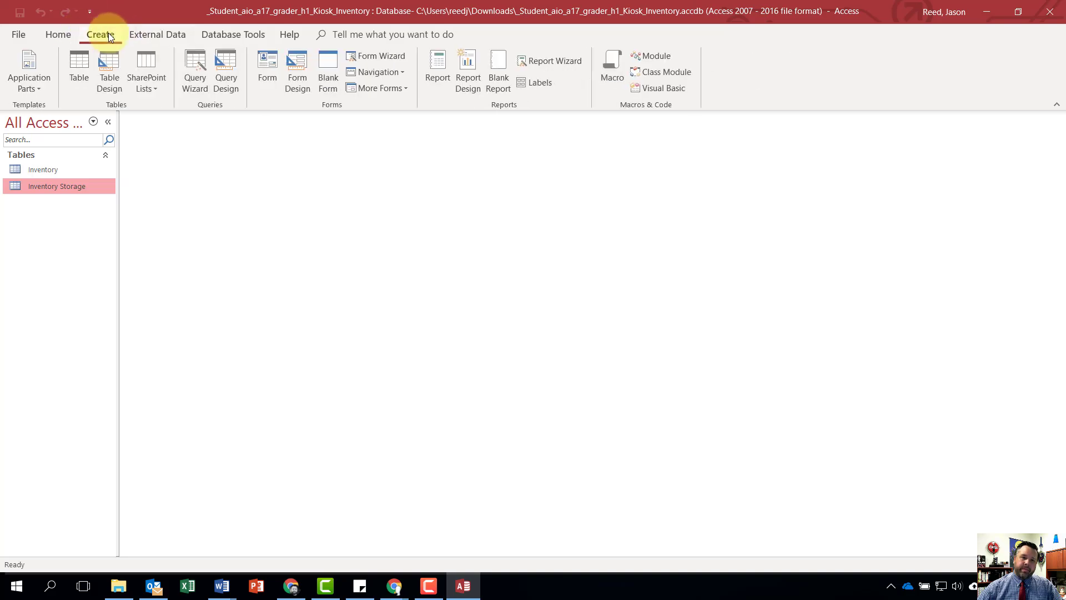
click(194, 76)
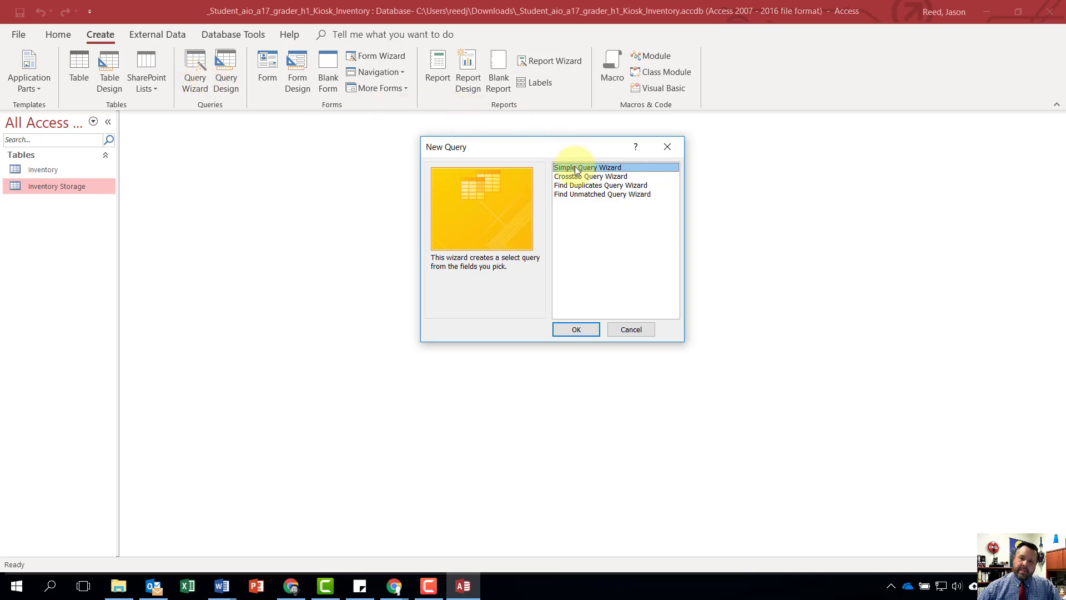
click(581, 331)
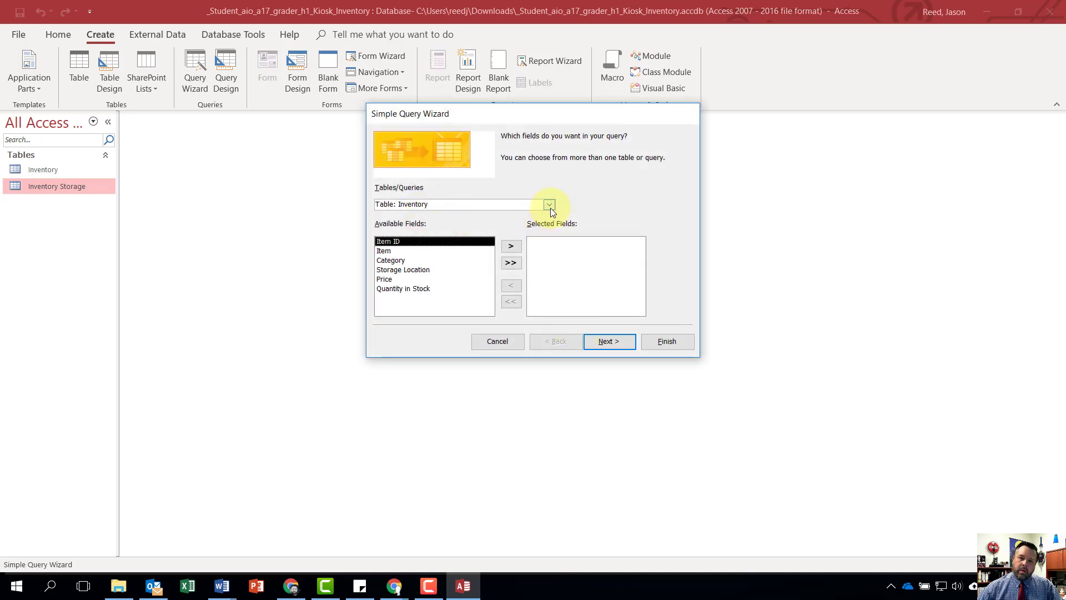
click(550, 205)
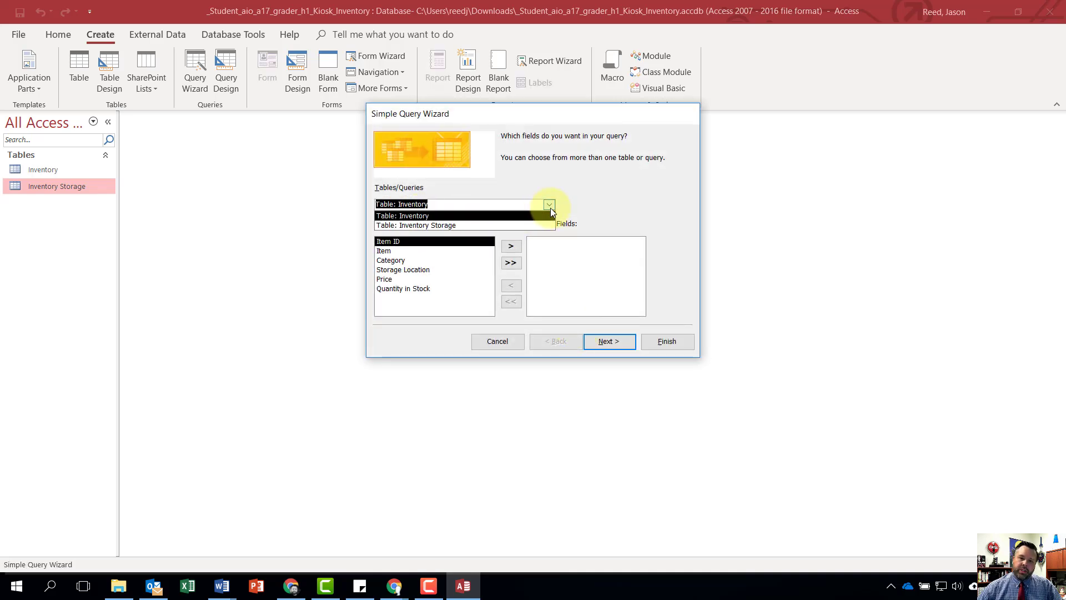
click(408, 216)
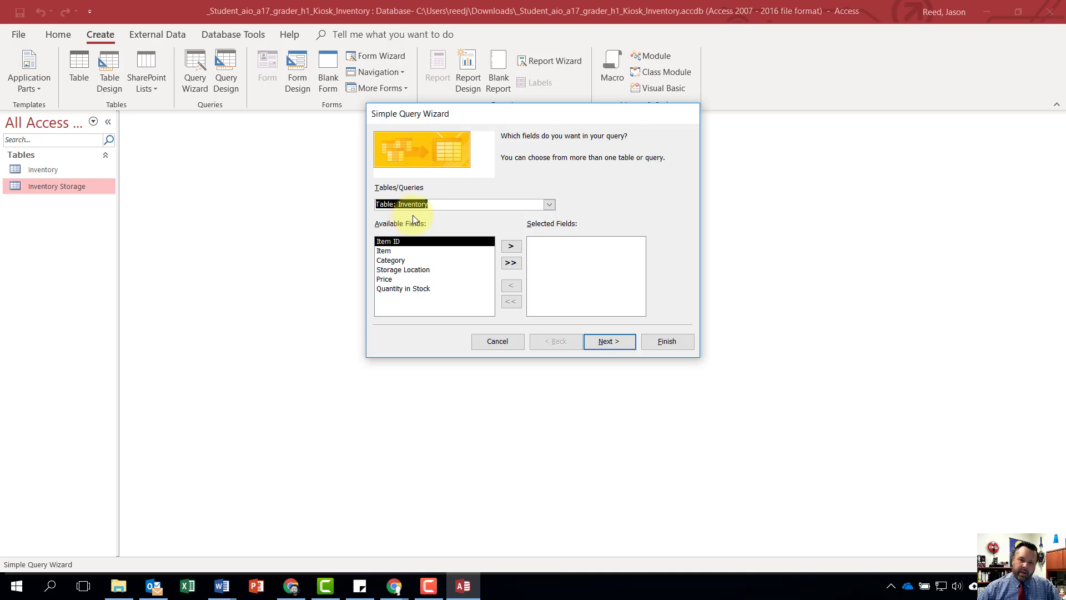
- Add the Item, Storage Location and Quantity in Stock fields to the query, in that order
click(403, 251)
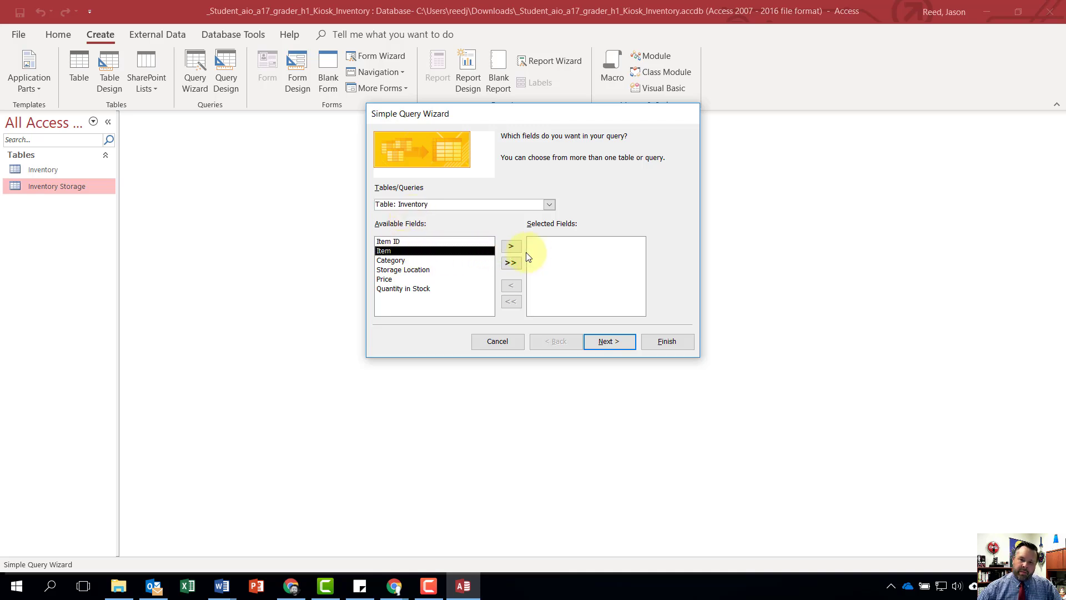
click(511, 247)
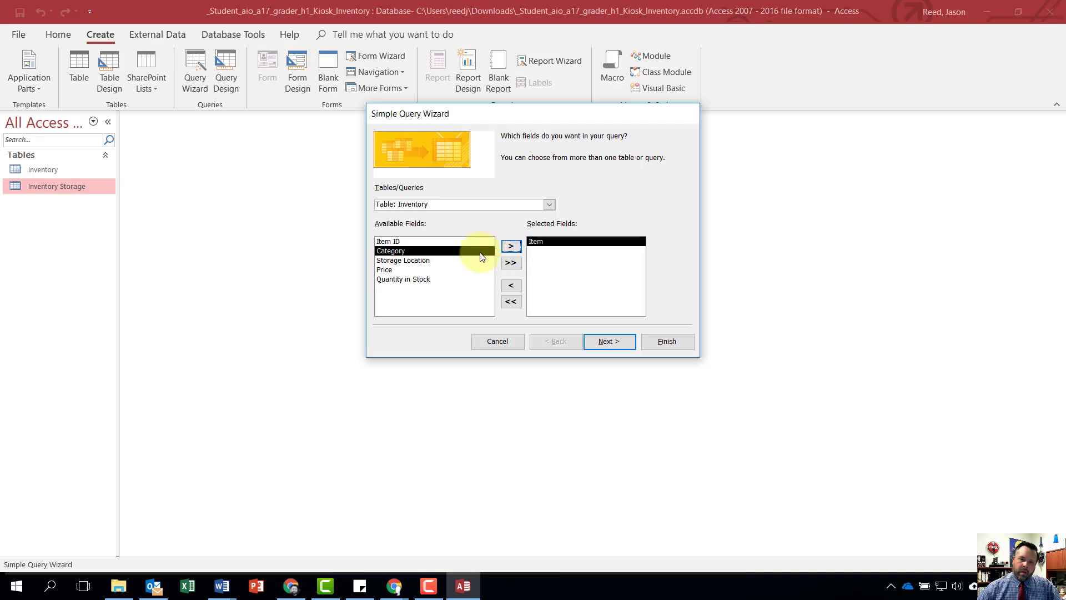
double_click(420, 261)
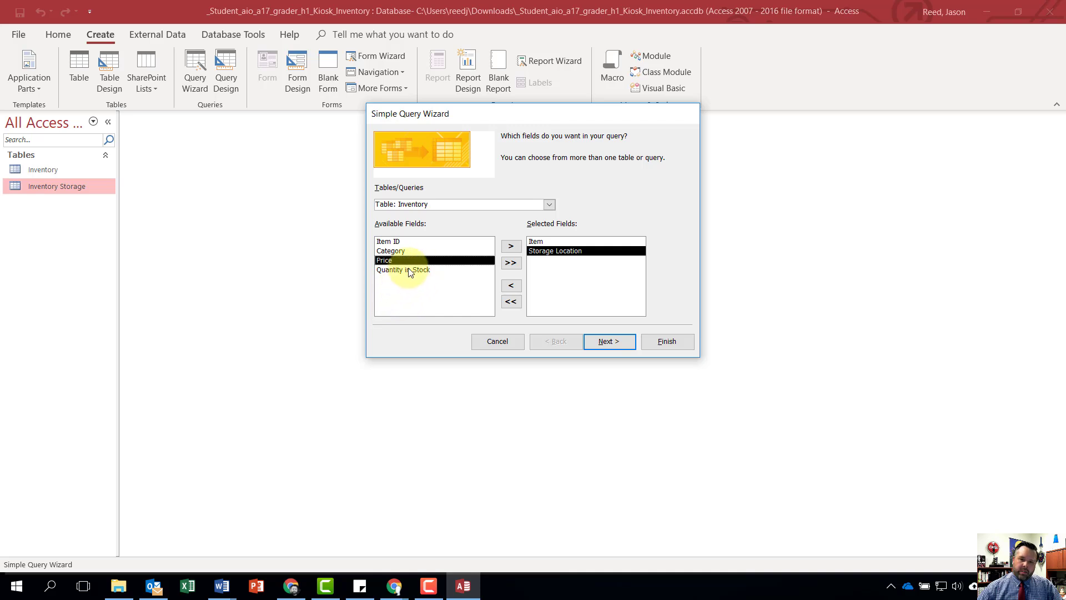
double_click(404, 270)
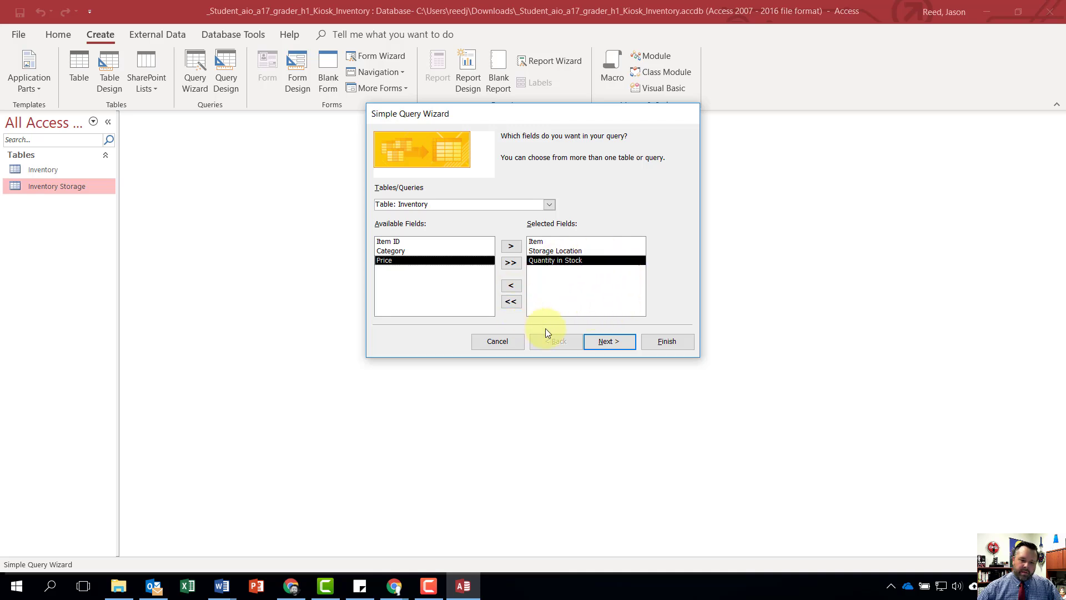
- Finish the query as a detail query titled Inventory Query, opening it to view its records, and close it
click(617, 340)
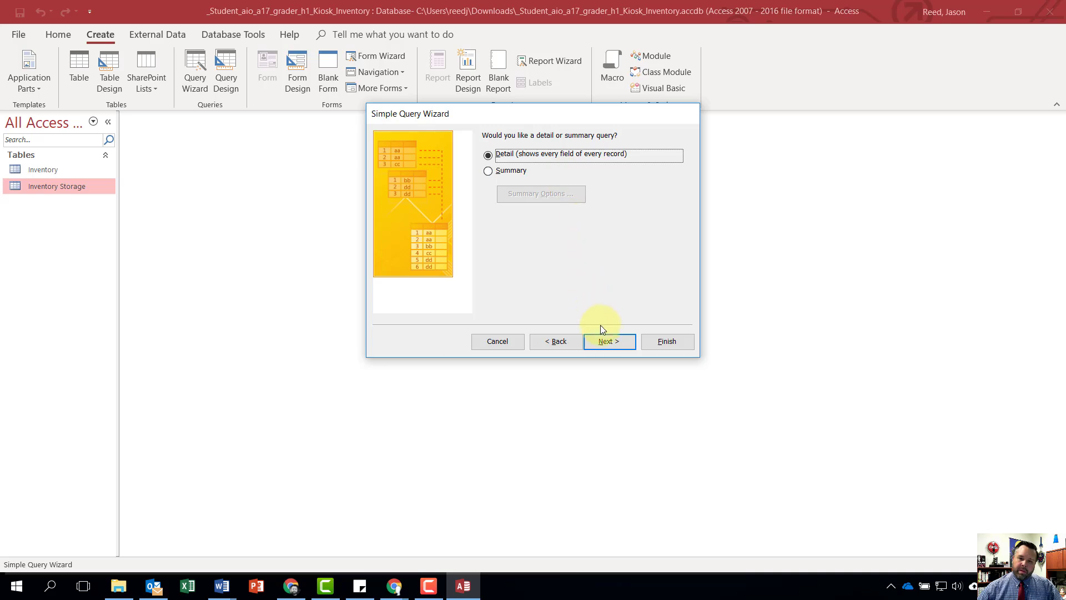
click(607, 342)
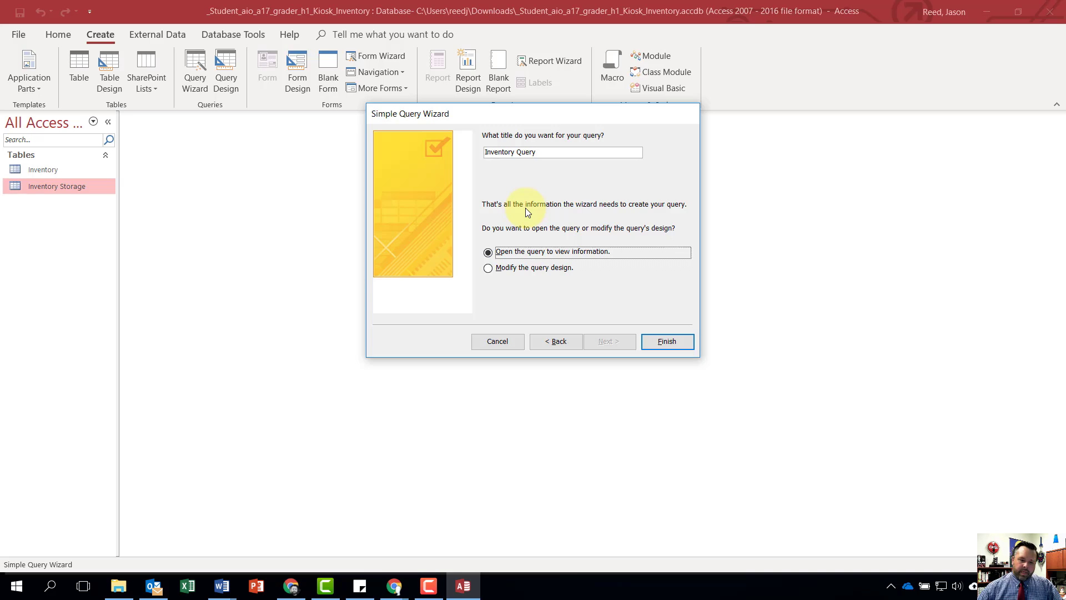
click(667, 341)
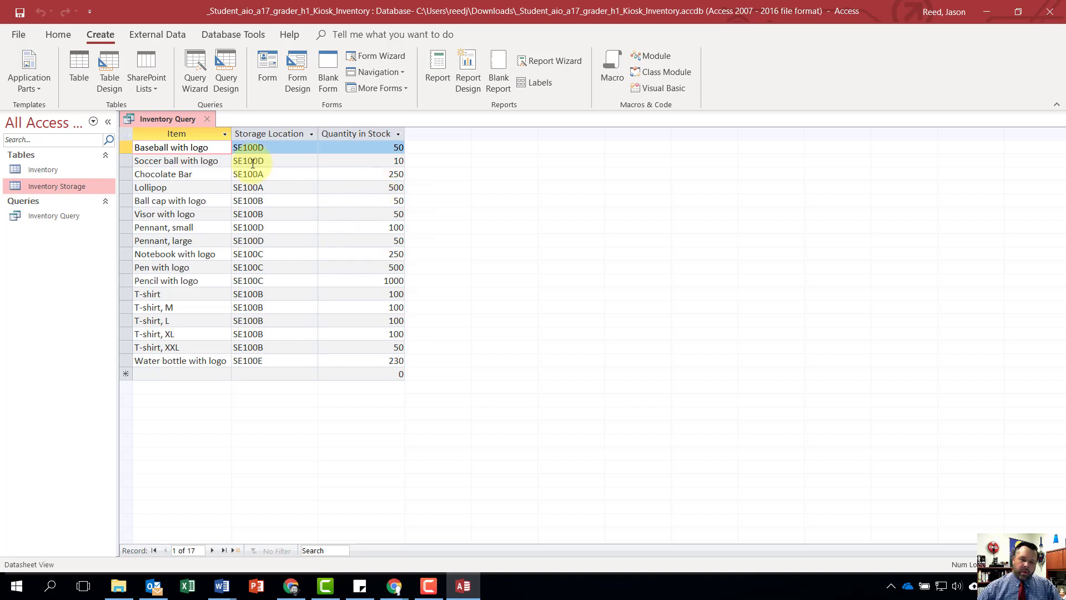
click(210, 119)
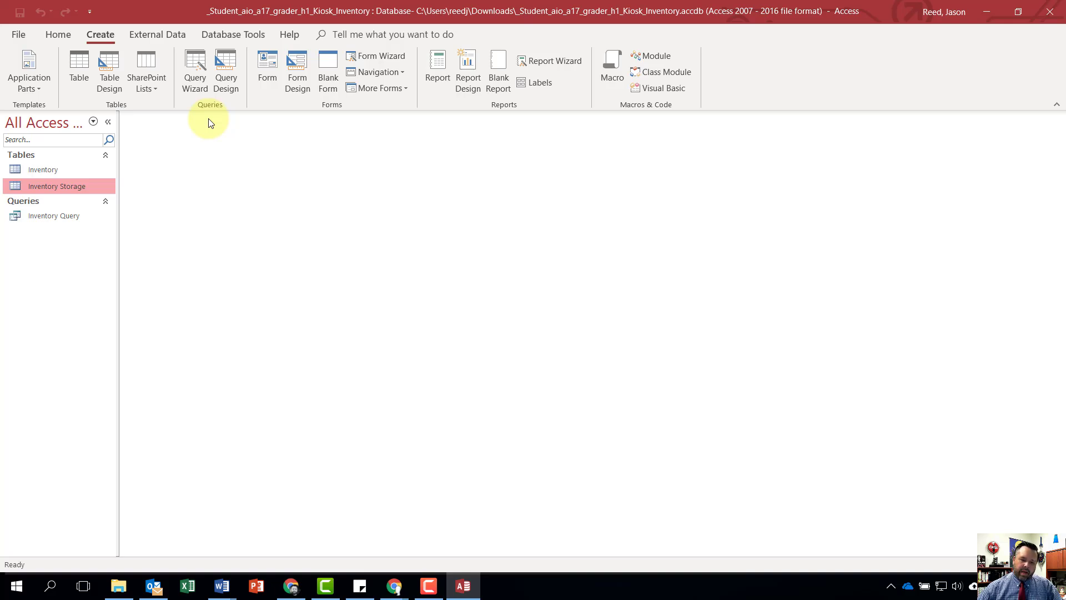
- Create a form from the Inventory table, save it as Inventory Form, and close it
click(49, 171)
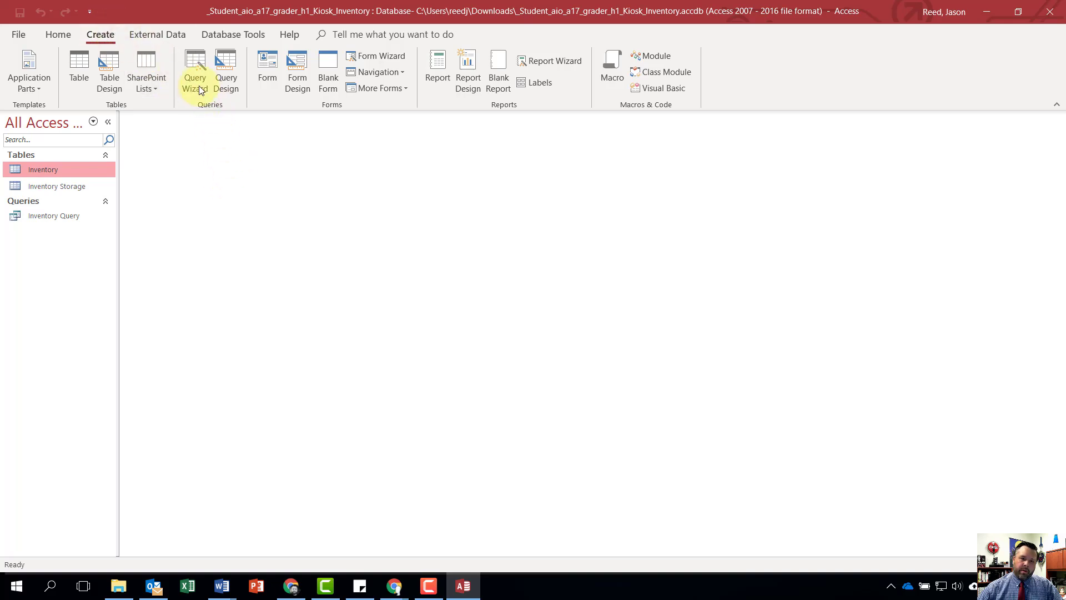
click(268, 68)
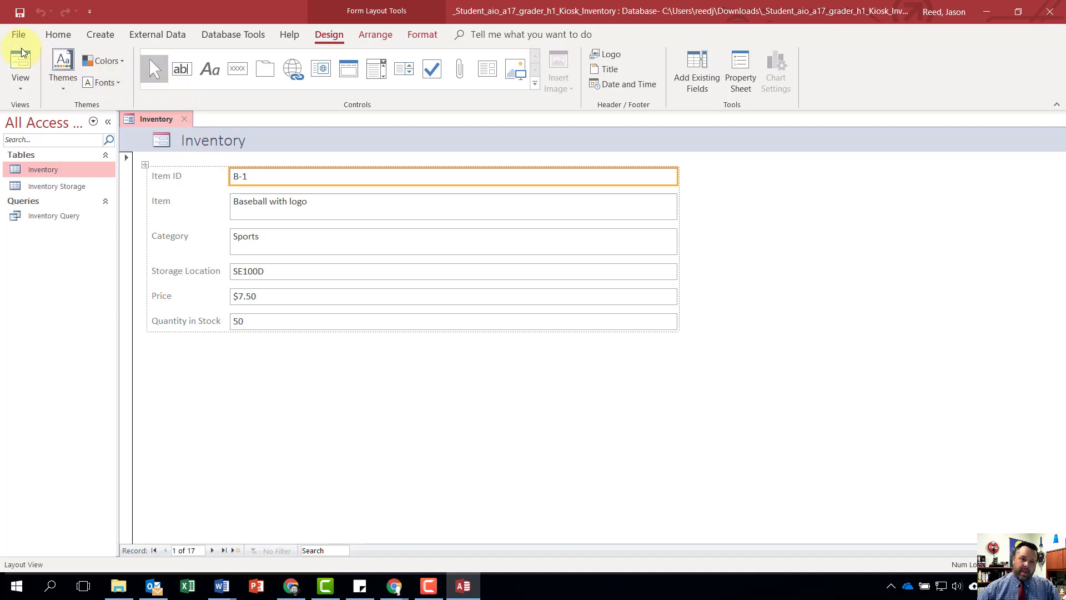
click(19, 11)
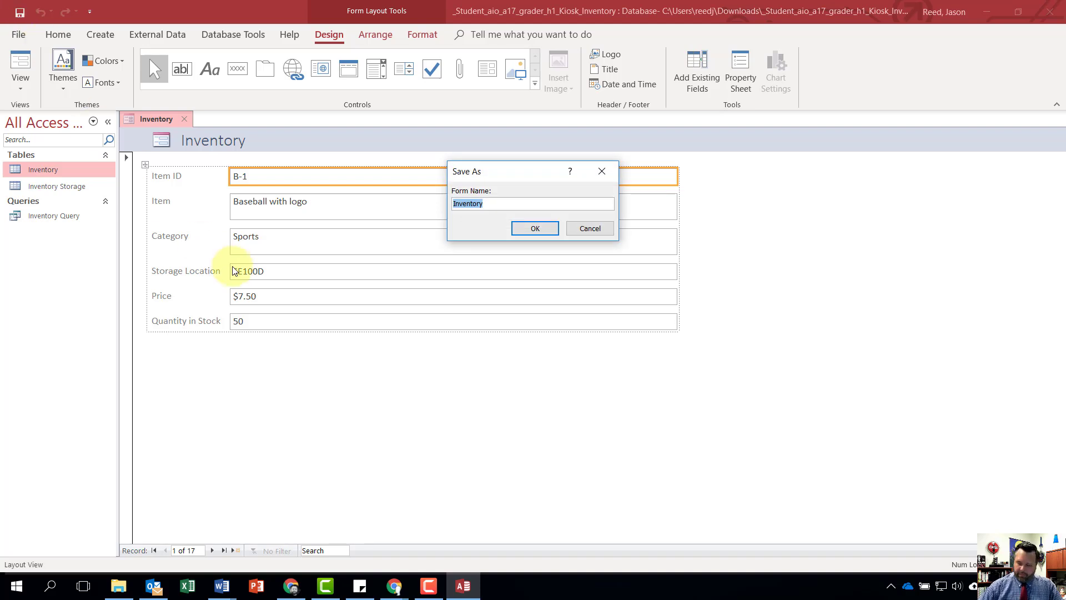
key(Right)
text(Form)
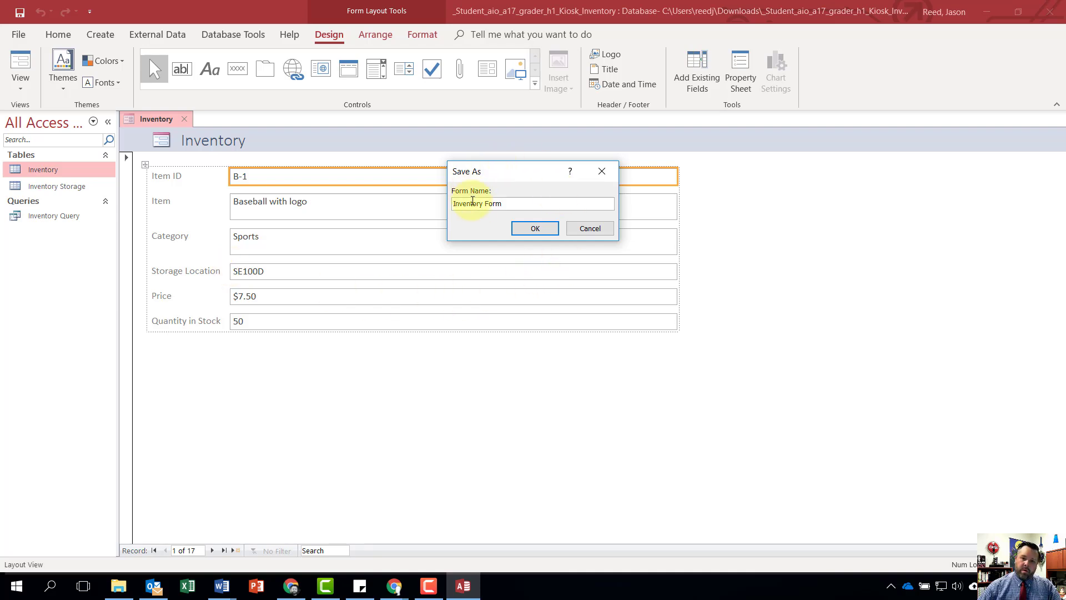
click(535, 228)
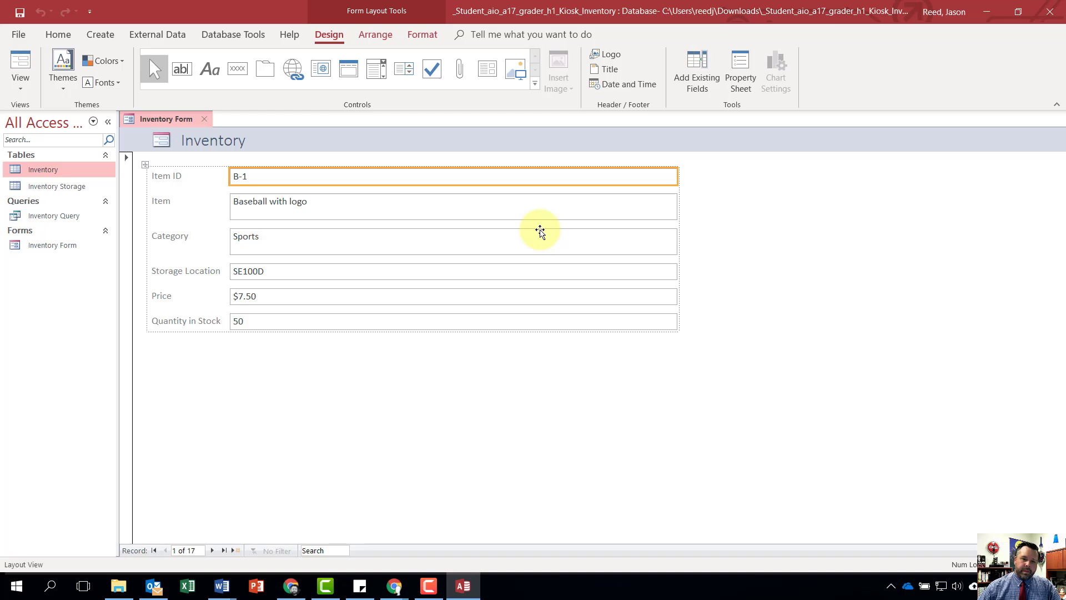
click(204, 119)
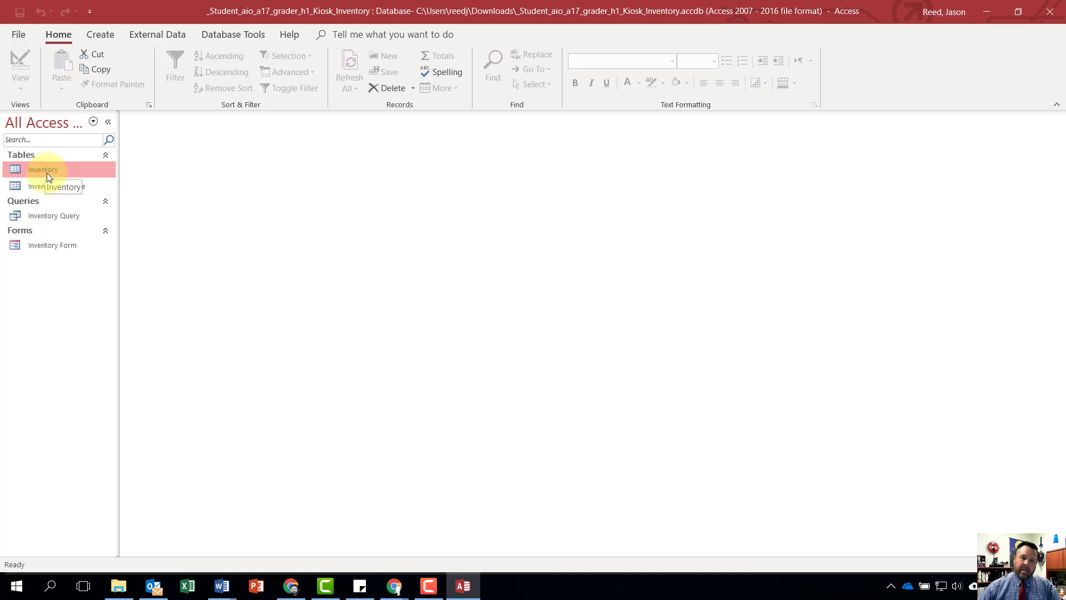
- Create a report from the Inventory table and save it as Inventory Report
click(97, 36)
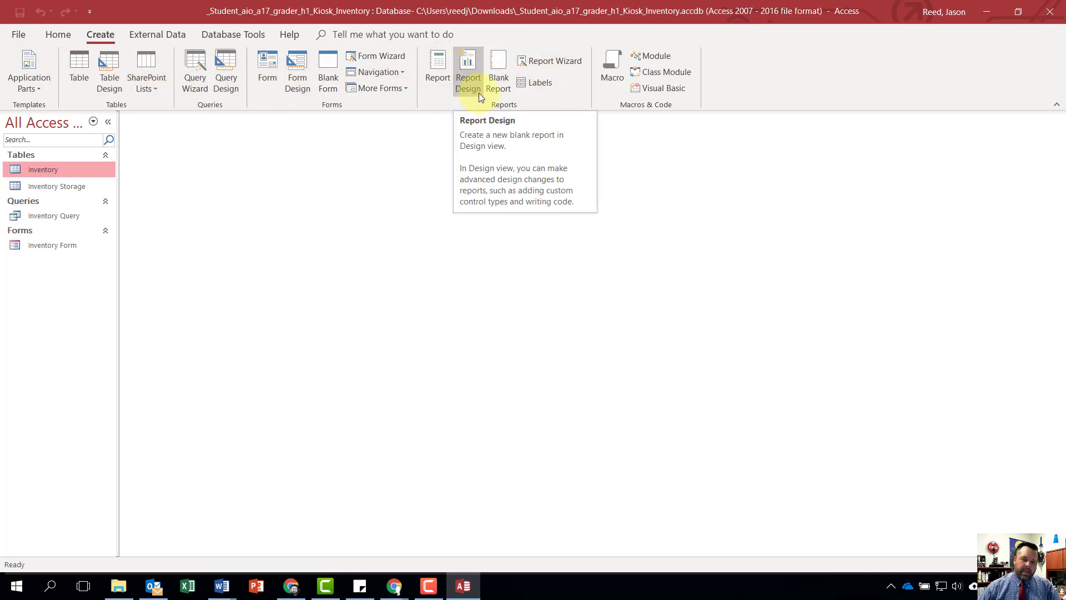
click(431, 63)
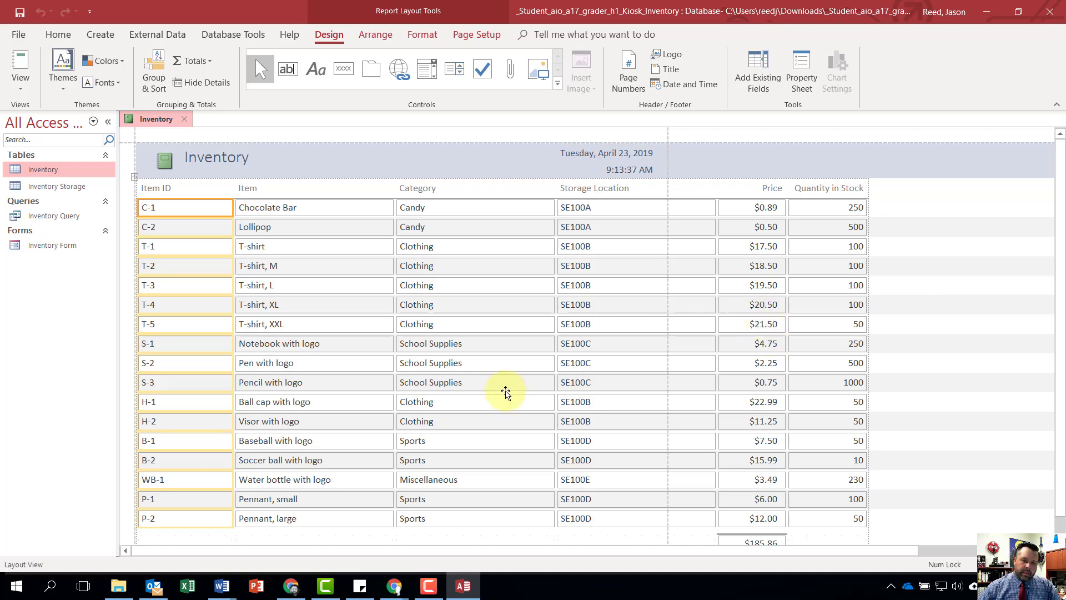
click(20, 15)
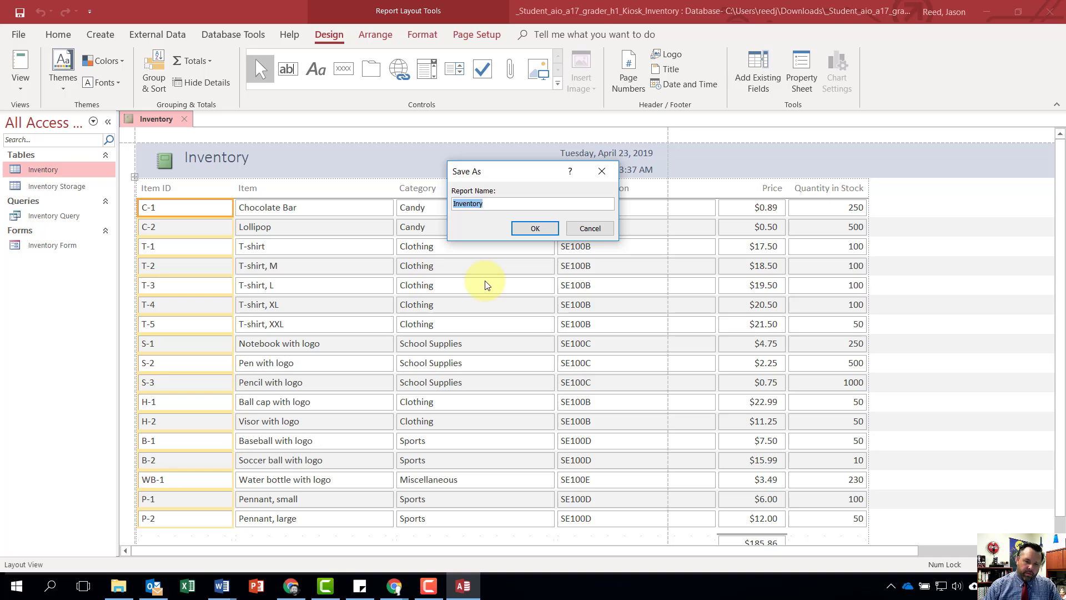
key(End)
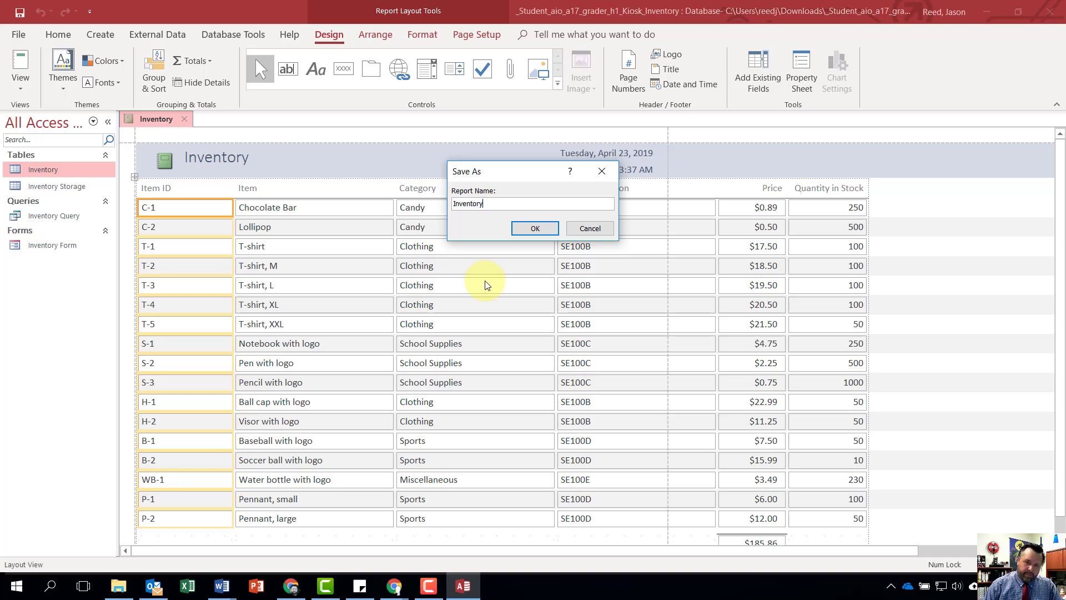
text(Report)
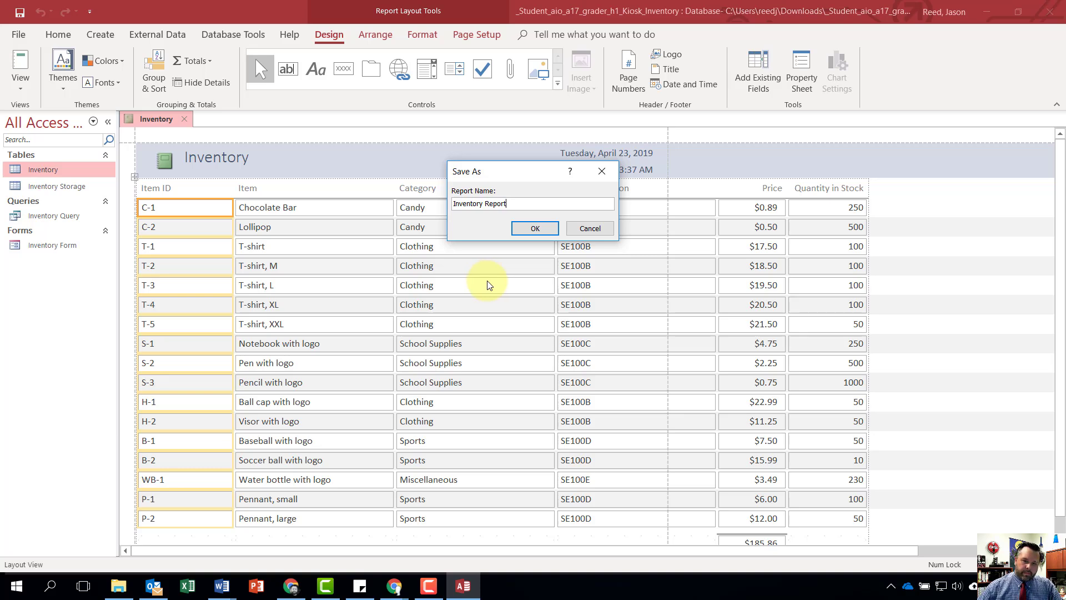
click(529, 228)
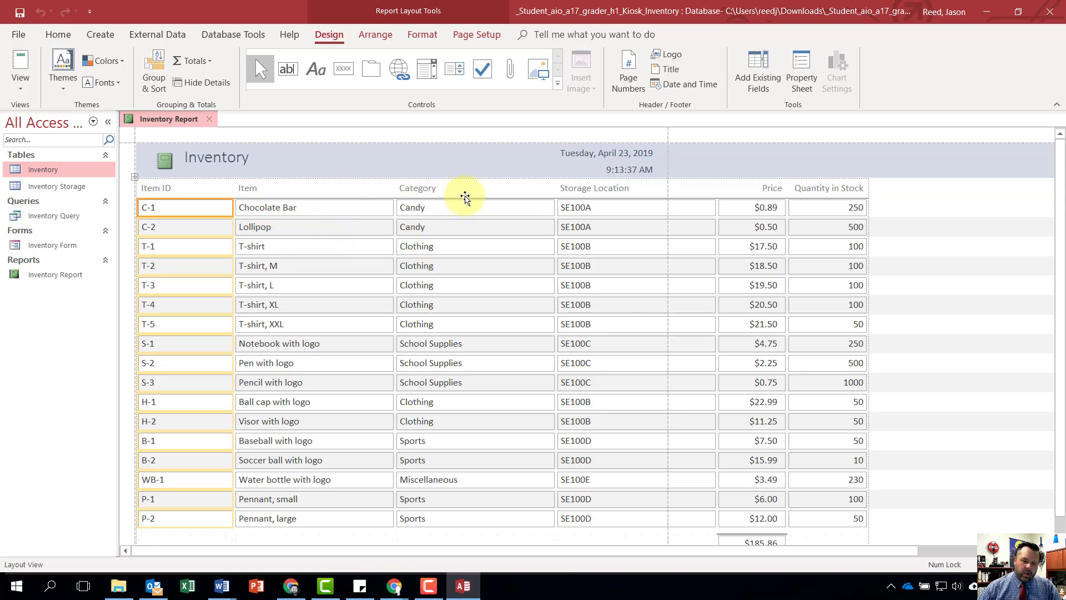
- Delete the Category and Price columns from the report and save it
right_click(453, 190)
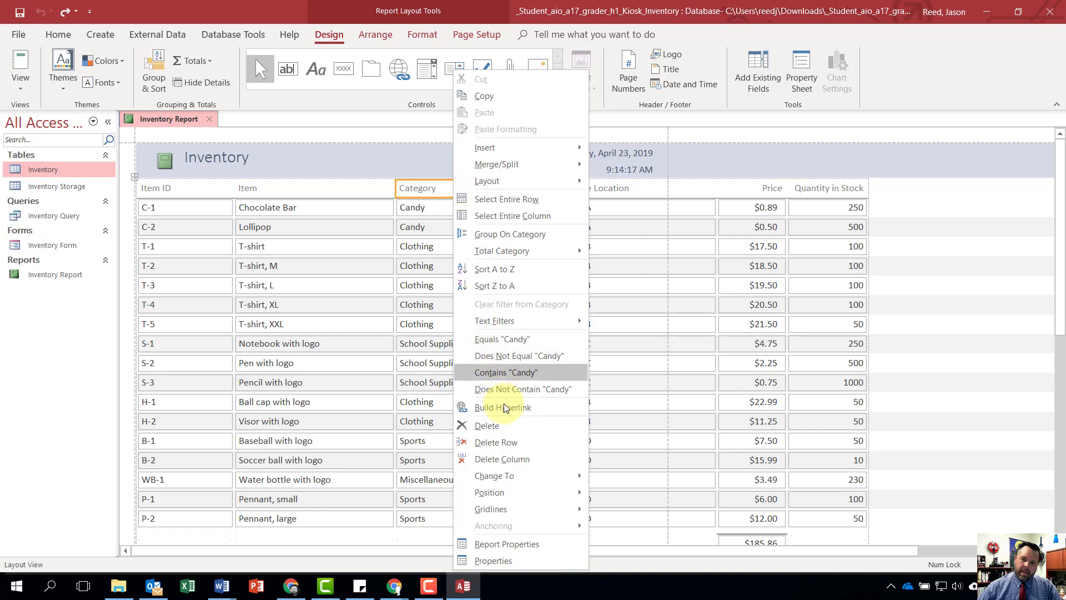
click(512, 465)
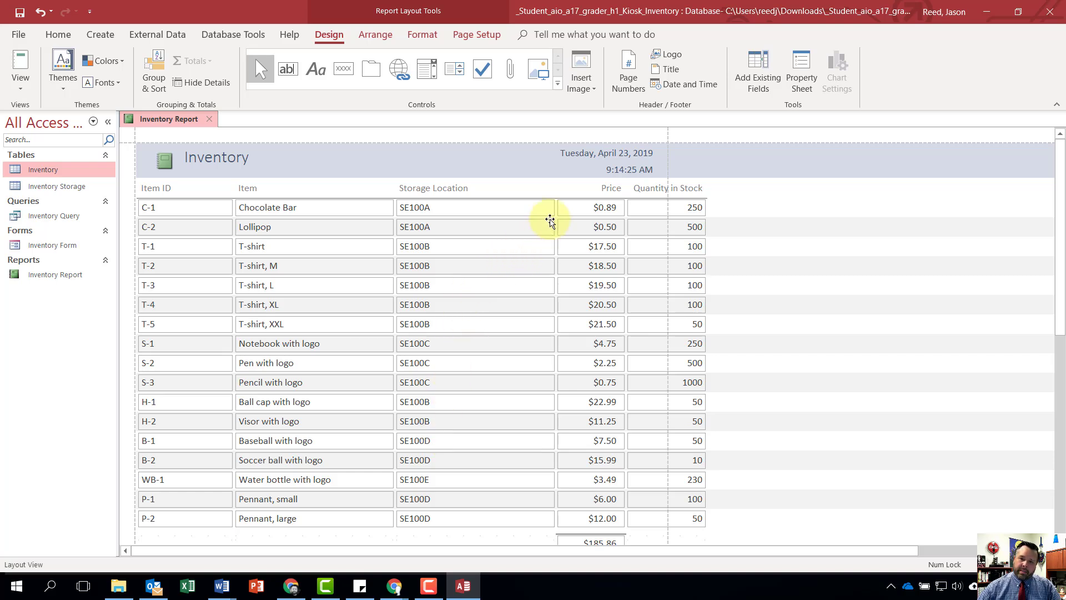
click(591, 189)
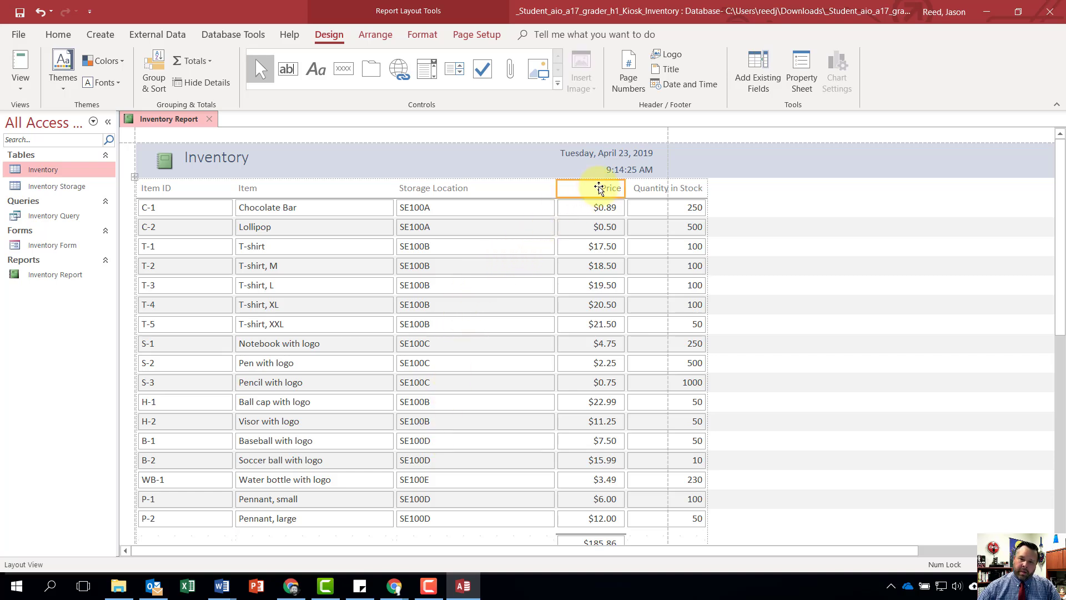
right_click(591, 190)
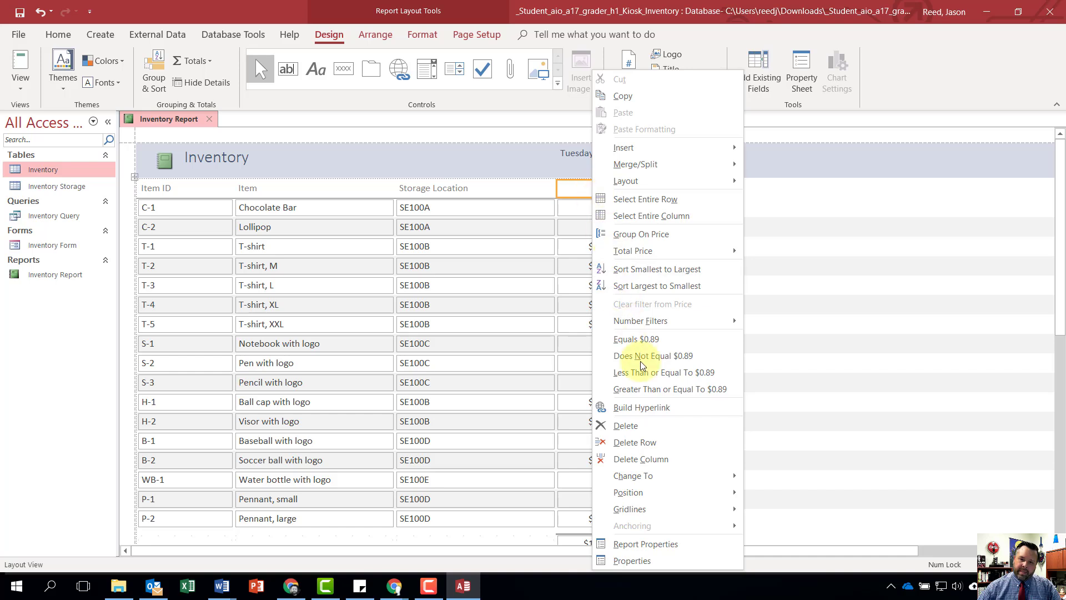
click(663, 460)
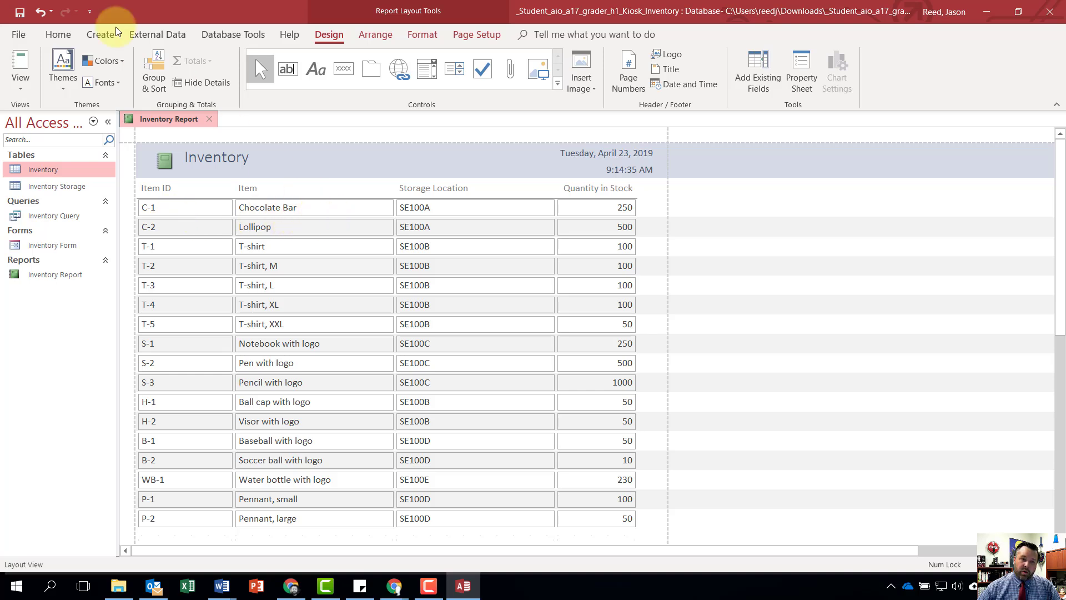
click(19, 13)
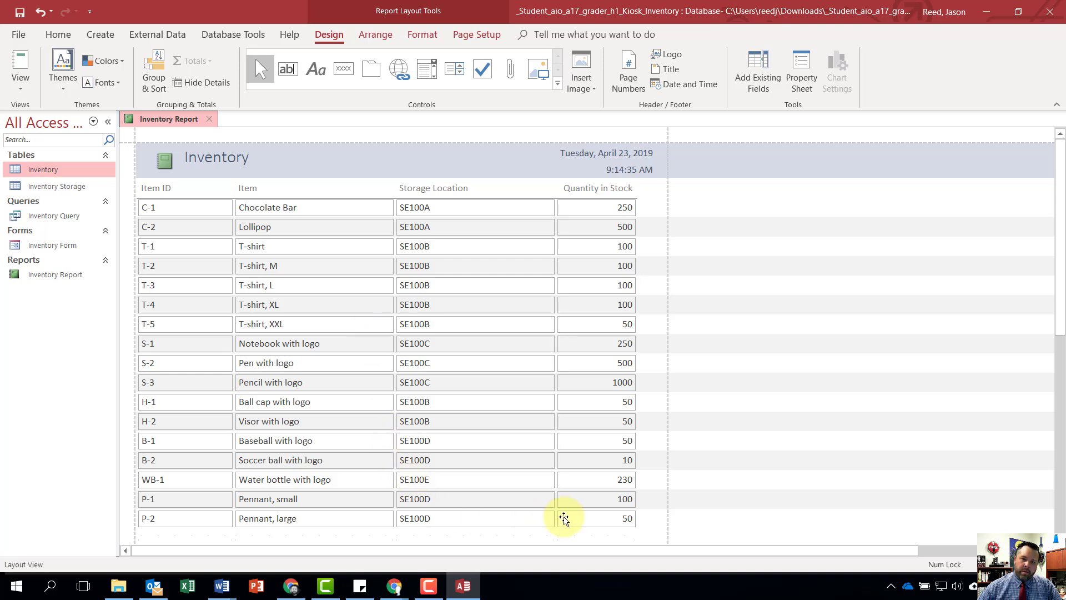
- Add a sort to the report by Item ID in ascending order
click(168, 189)
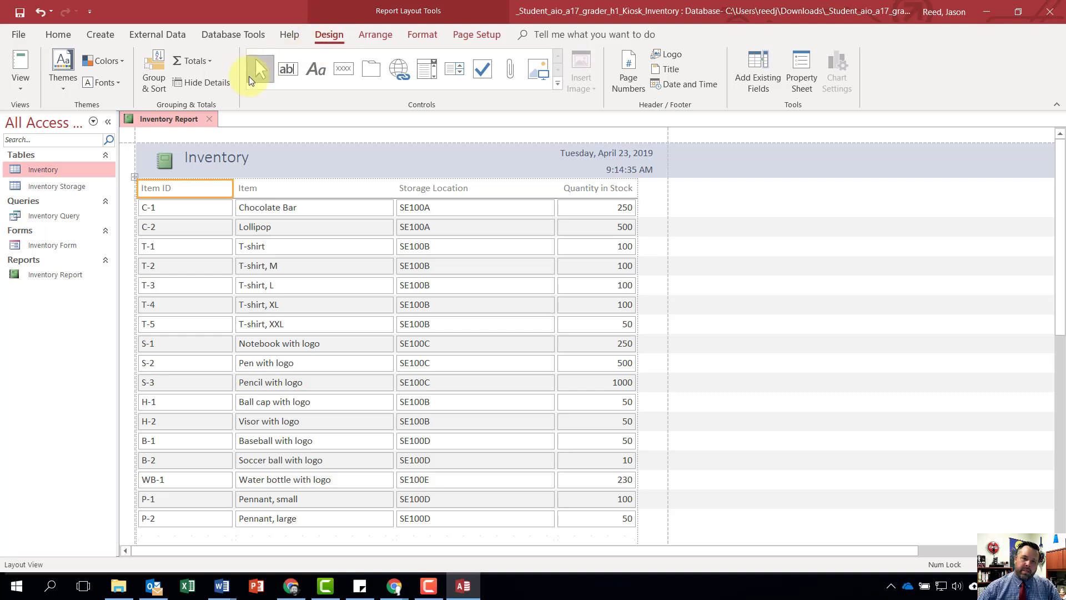
click(151, 85)
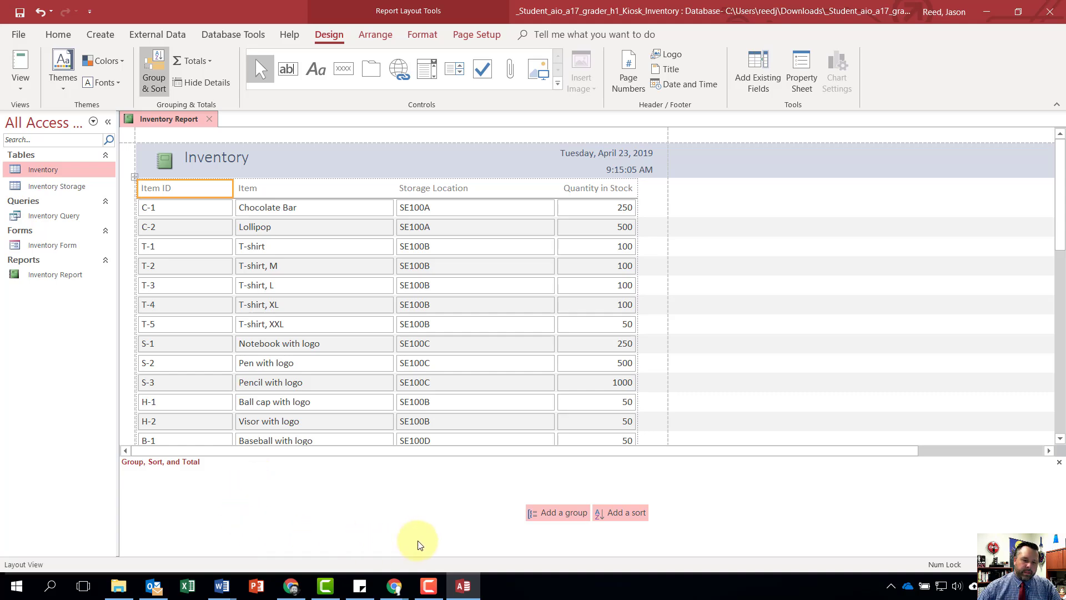
click(630, 516)
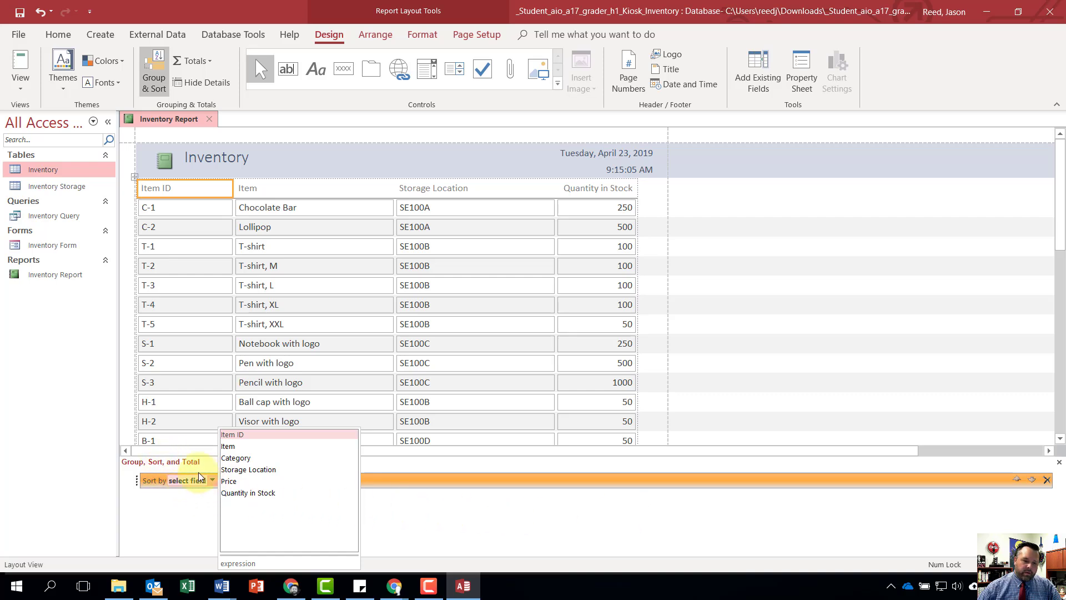
click(249, 435)
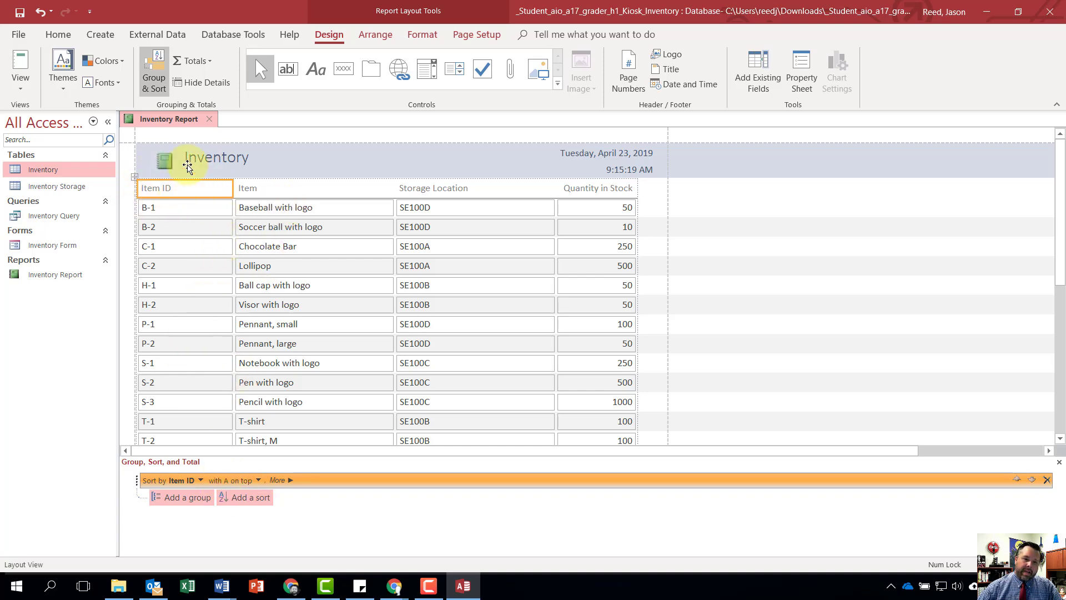
- Set the width of the report's Item ID column to 0.75 inches through the heading label's properties
right_click(173, 190)
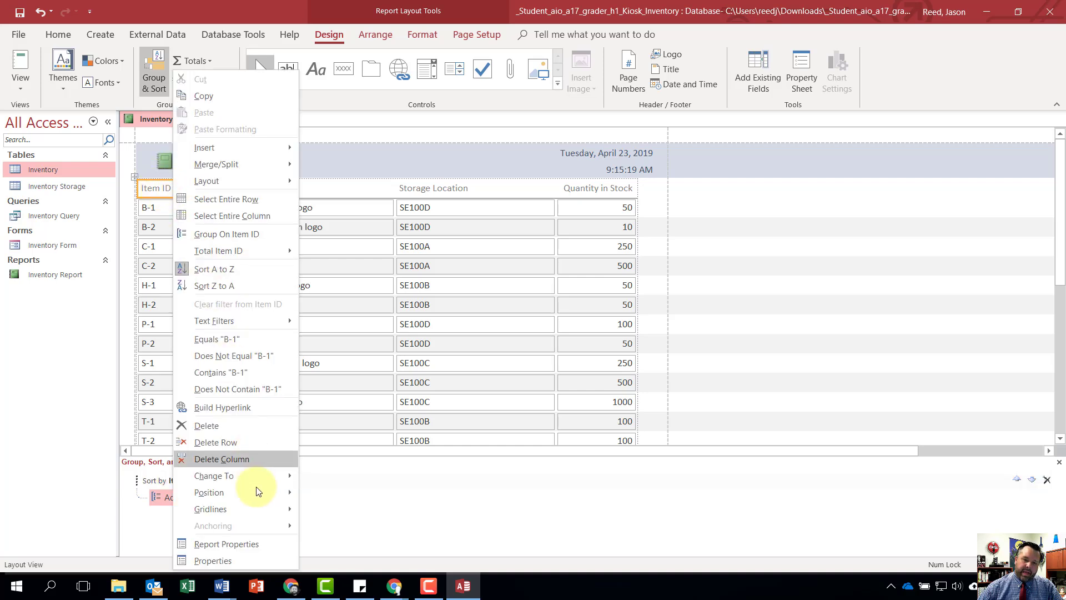
click(225, 561)
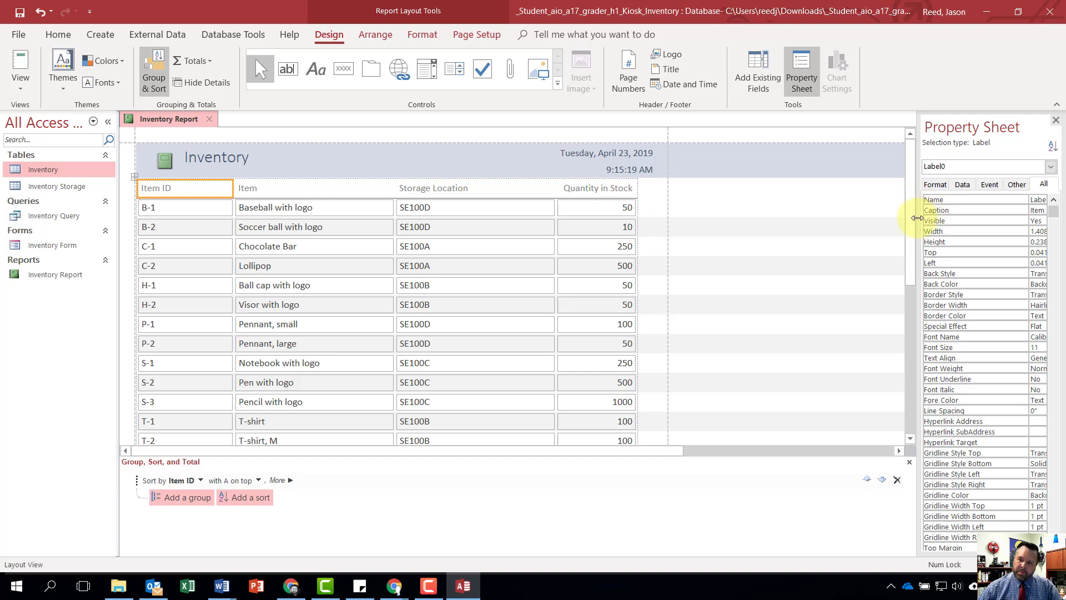
drag(916, 217, 743, 232)
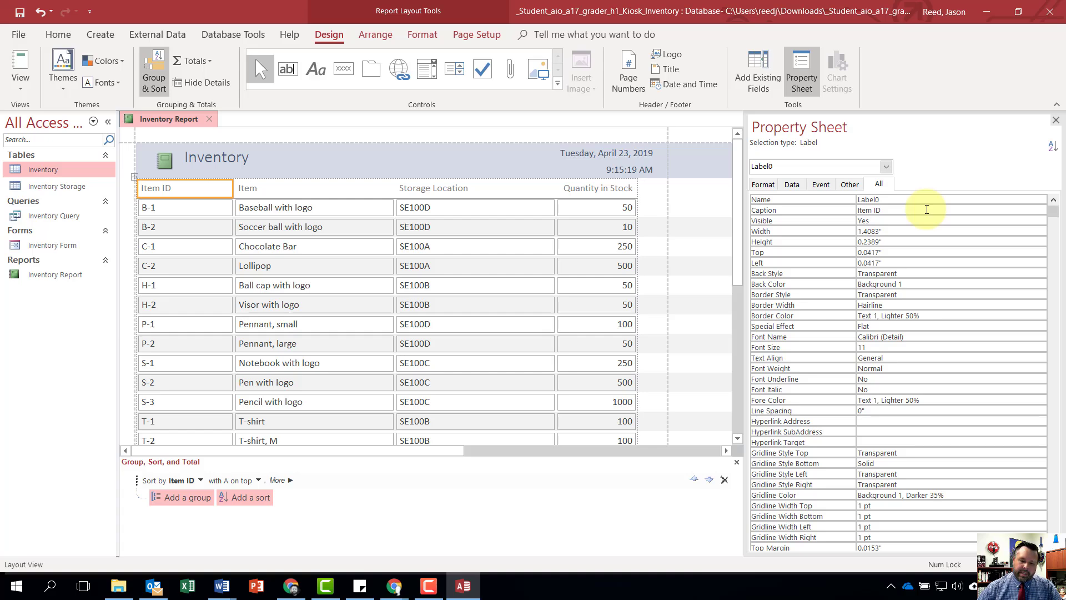
scroll(896, 368, down, 1)
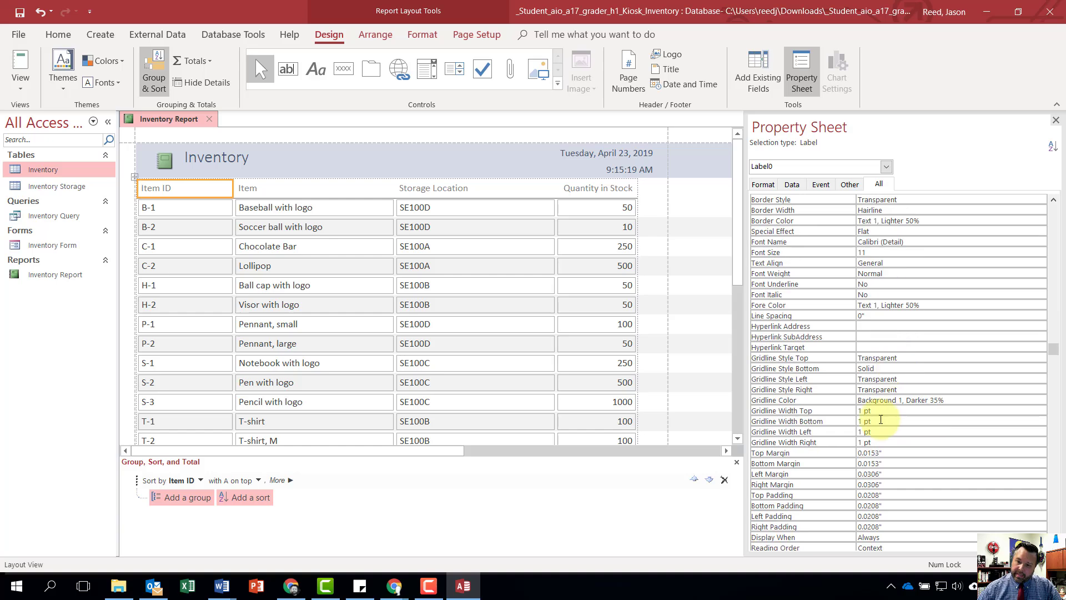
scroll(897, 419, down, 2)
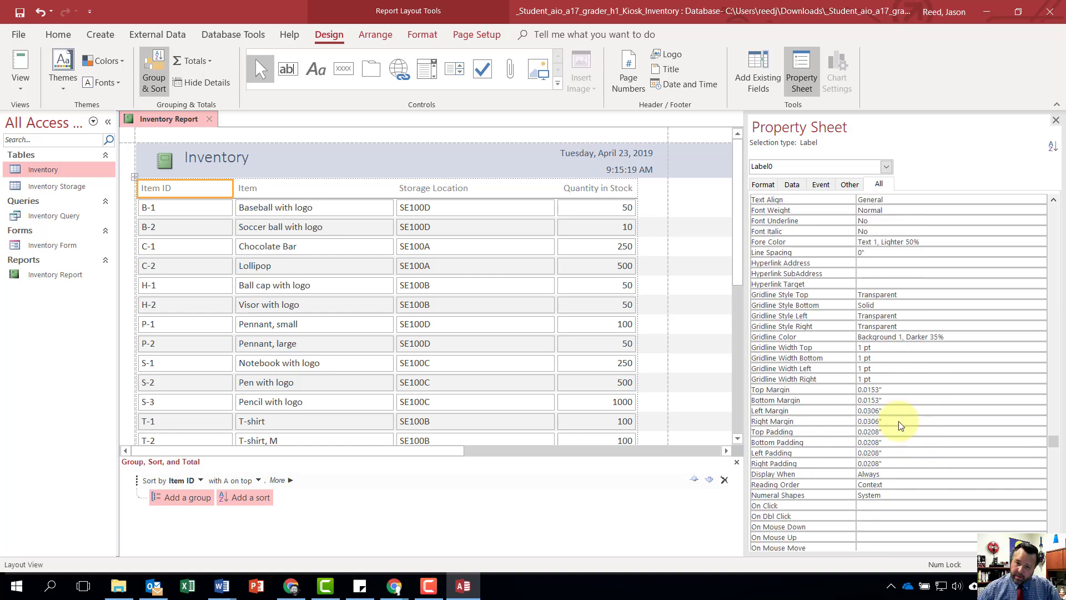
scroll(899, 424, up, 3)
scroll(899, 425, up, 2)
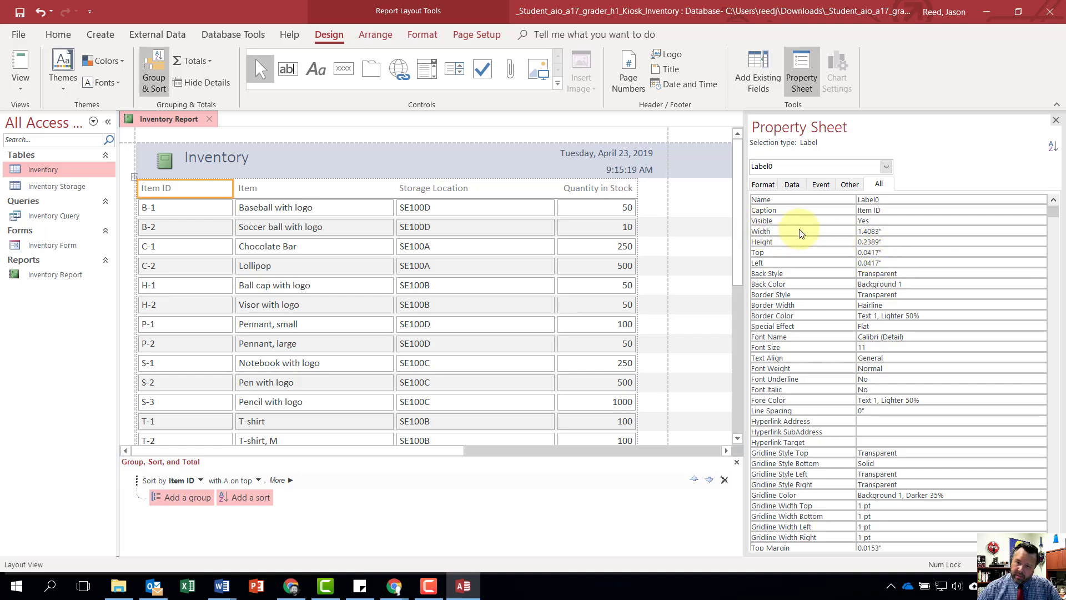
click(890, 234)
click(843, 235)
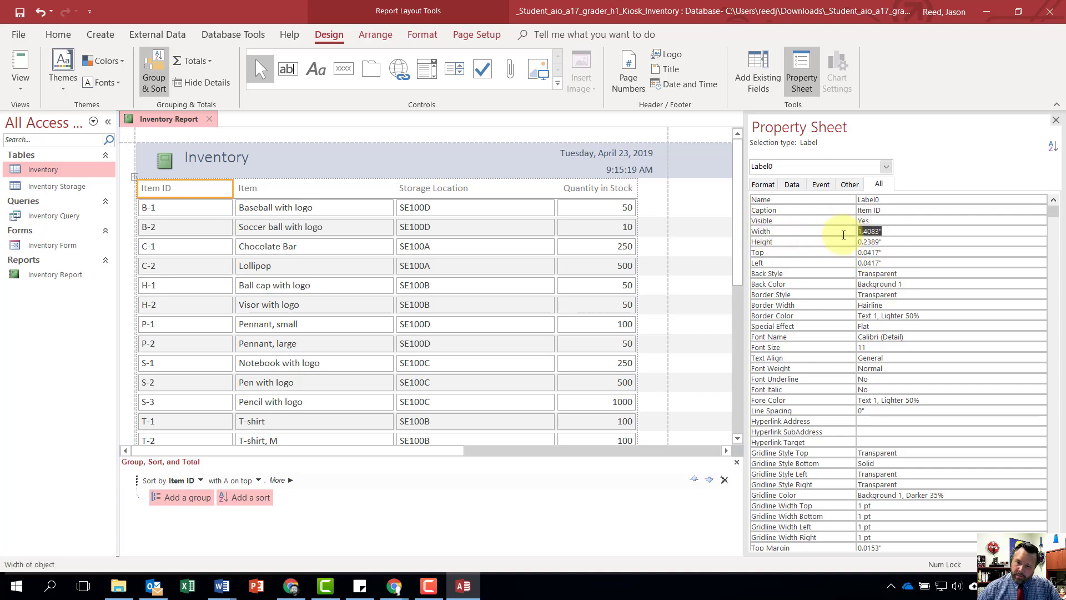
key(BackSpace)
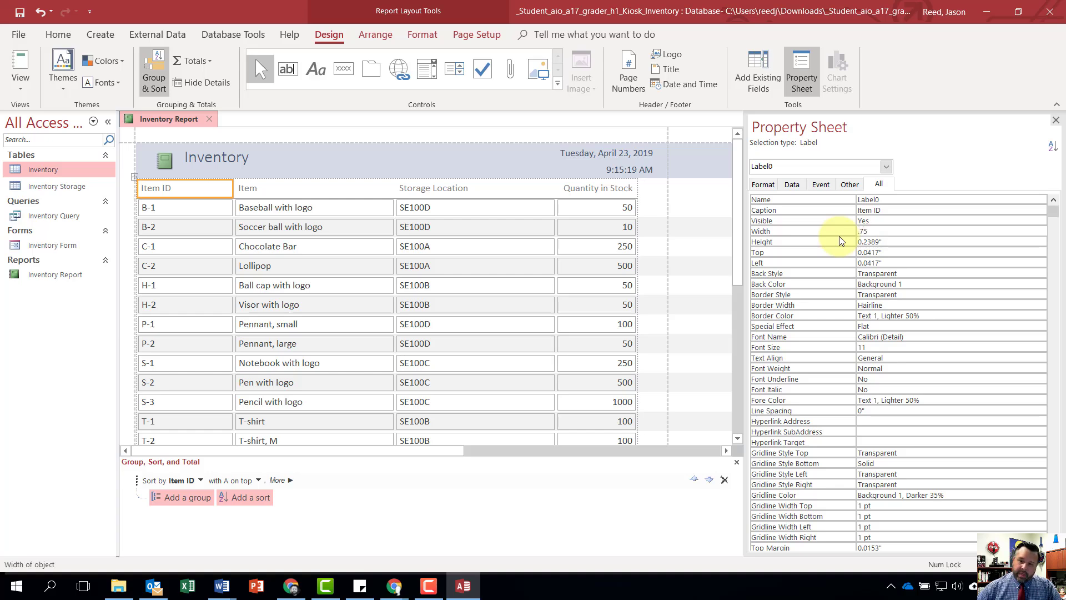
text(.75)
key(Return)
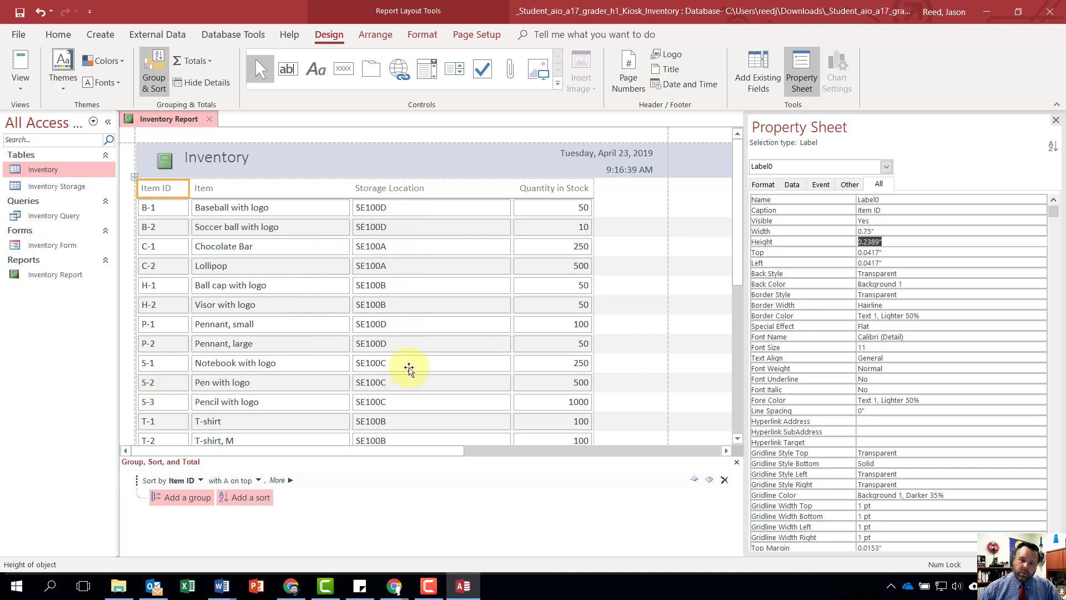
- Set the width of the report's Storage Location column to 1.5 inches
click(417, 191)
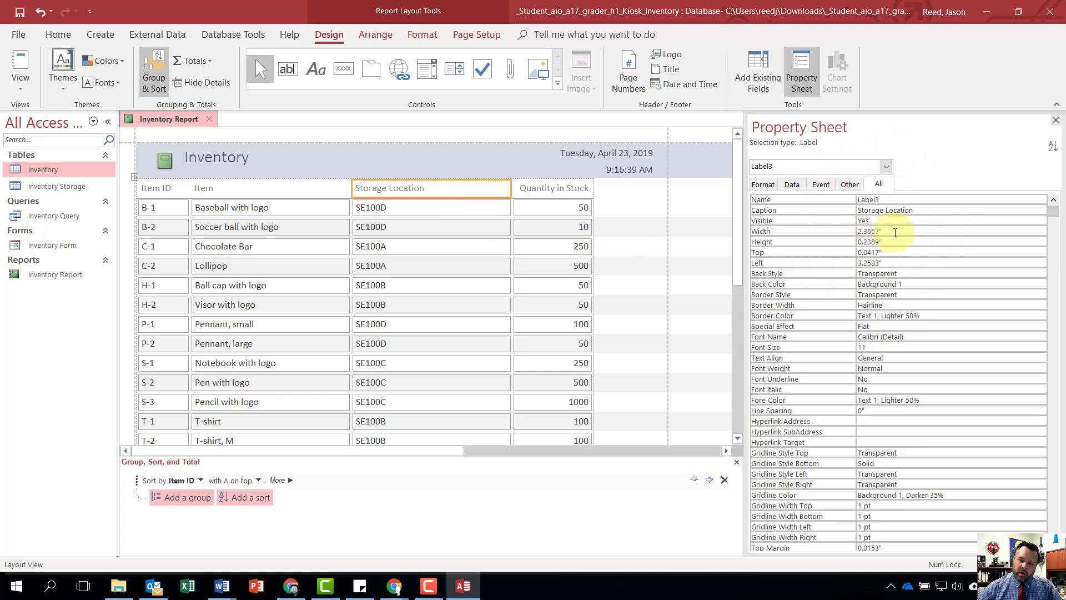
click(895, 232)
click(837, 230)
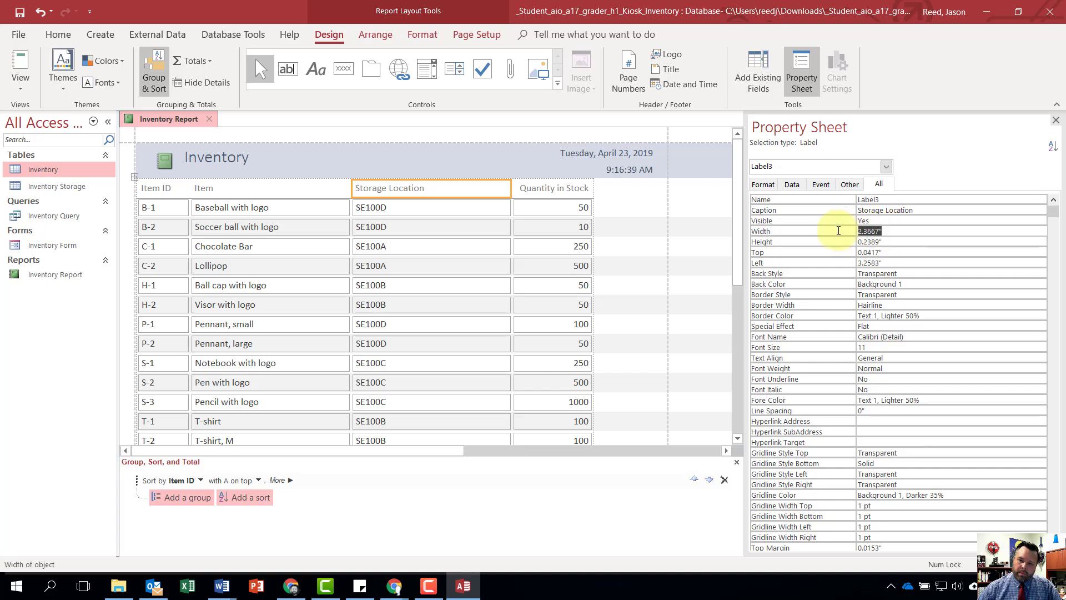
text(1.5)
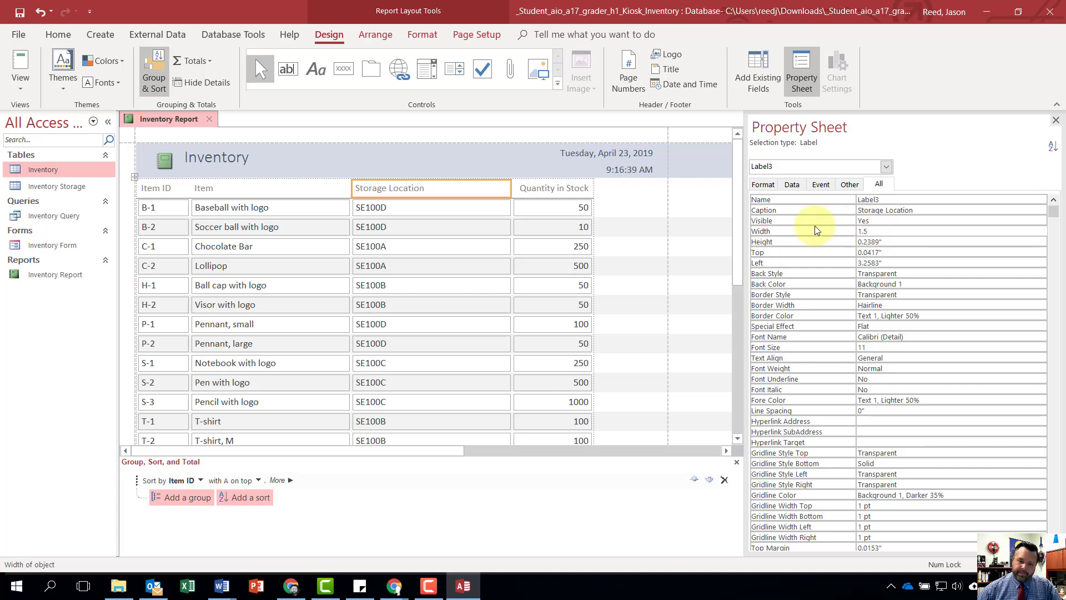
key(Return)
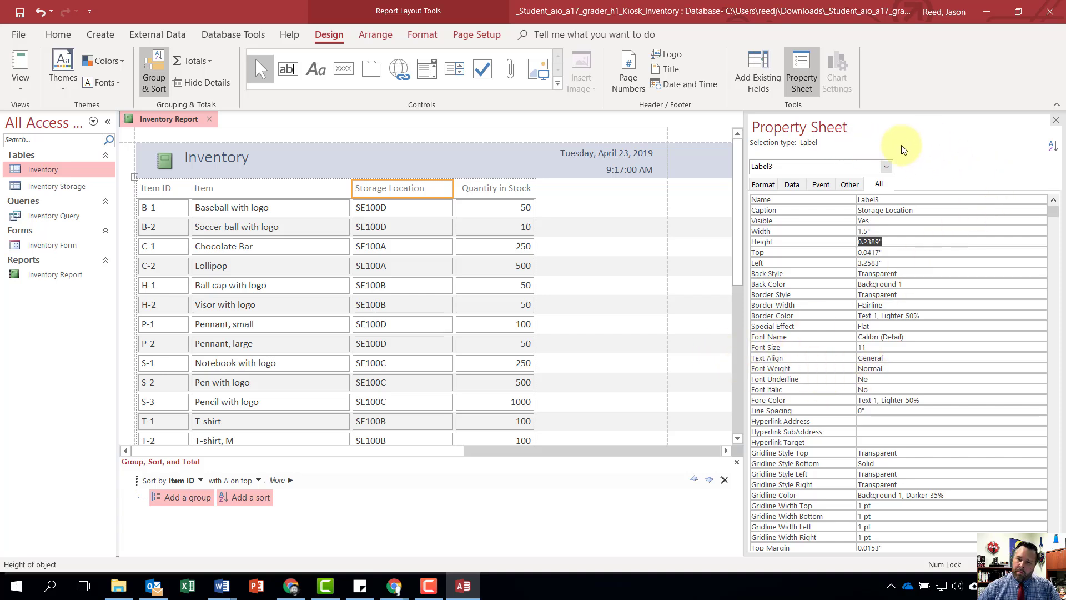
- Close the property sheet and delete the page number control from the bottom of the Inventory report
click(1056, 121)
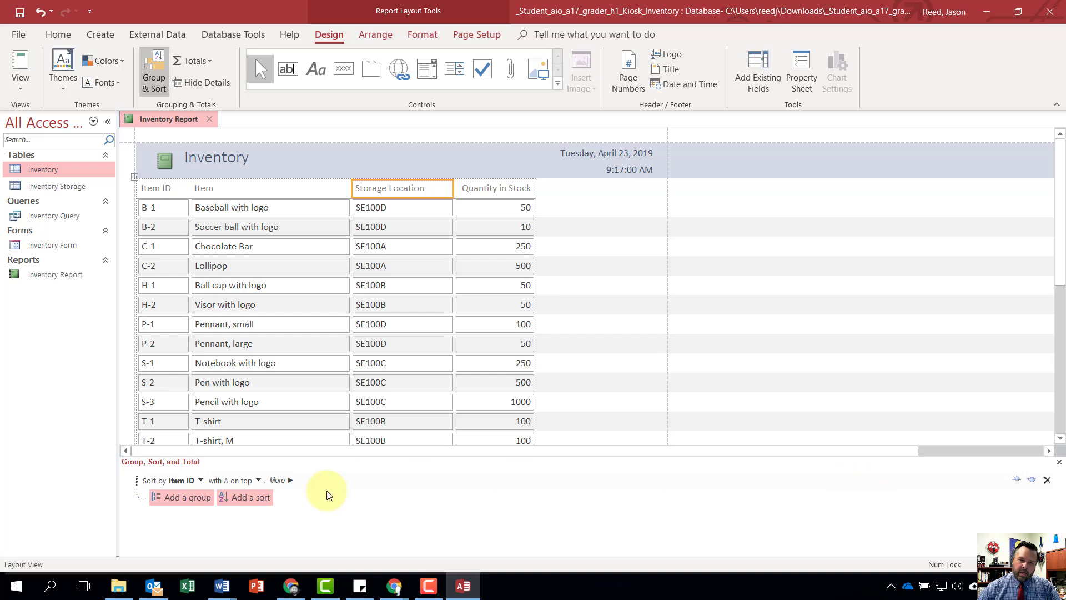
scroll(588, 349, down, 2)
scroll(588, 350, down, 3)
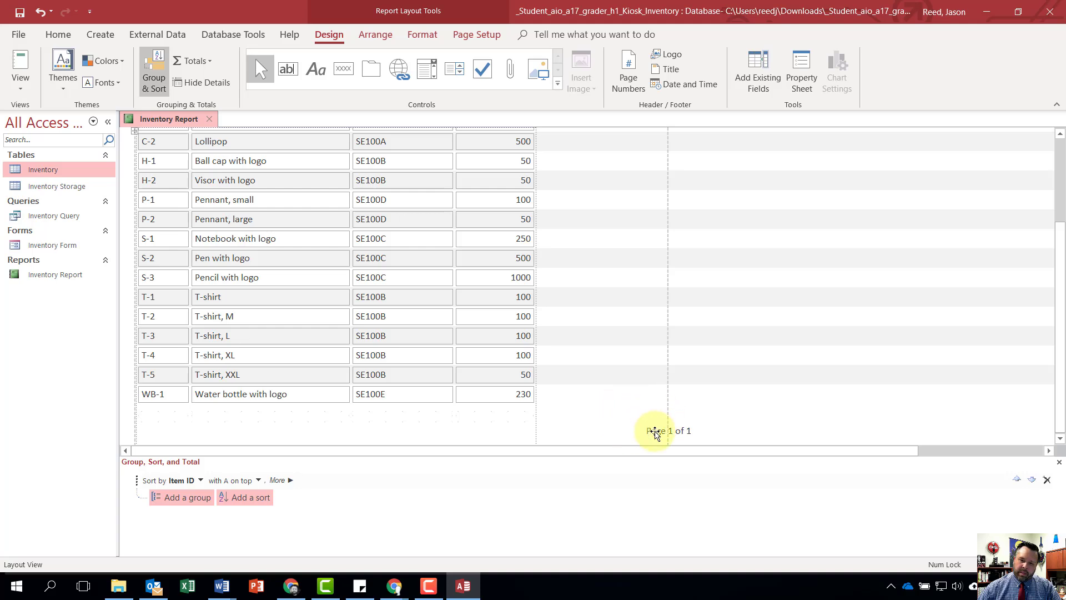
click(651, 434)
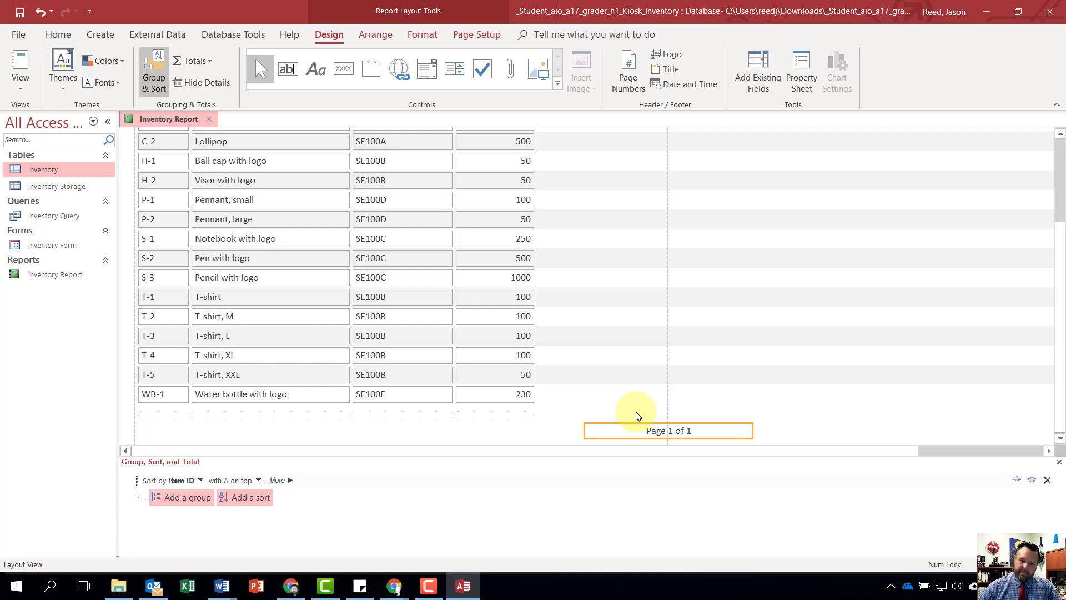
key(Delete)
scroll(638, 416, down, 3)
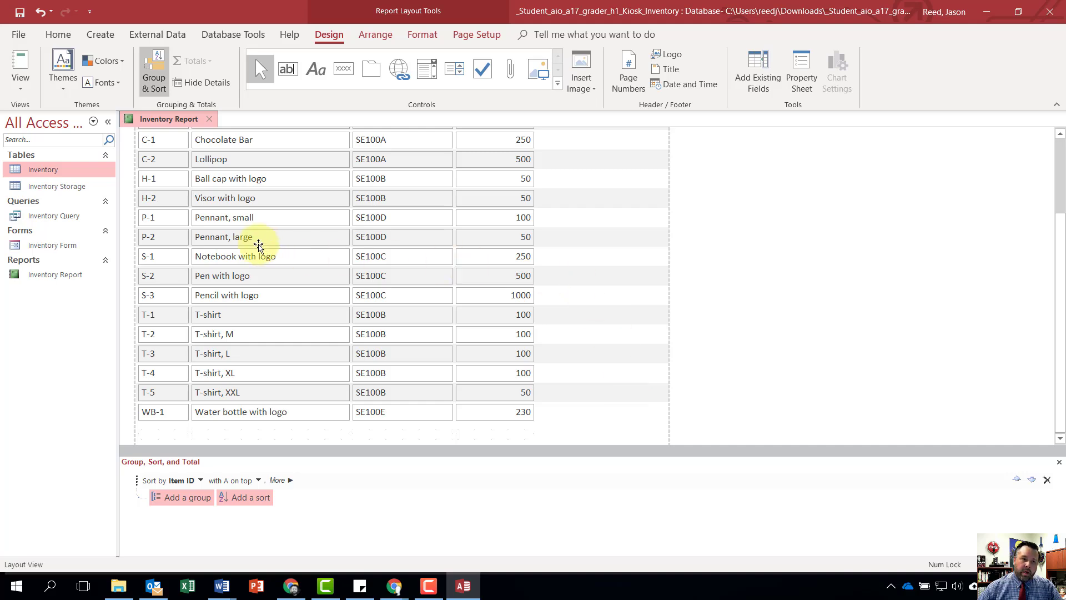
- Save and close the Inventory Report, then exit Access
click(17, 15)
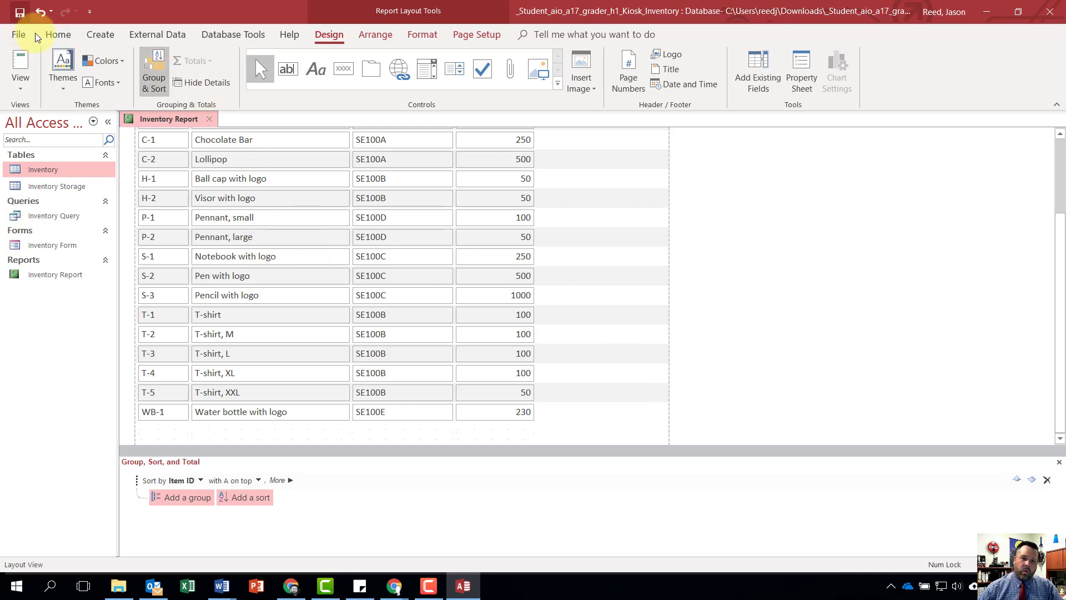
click(204, 120)
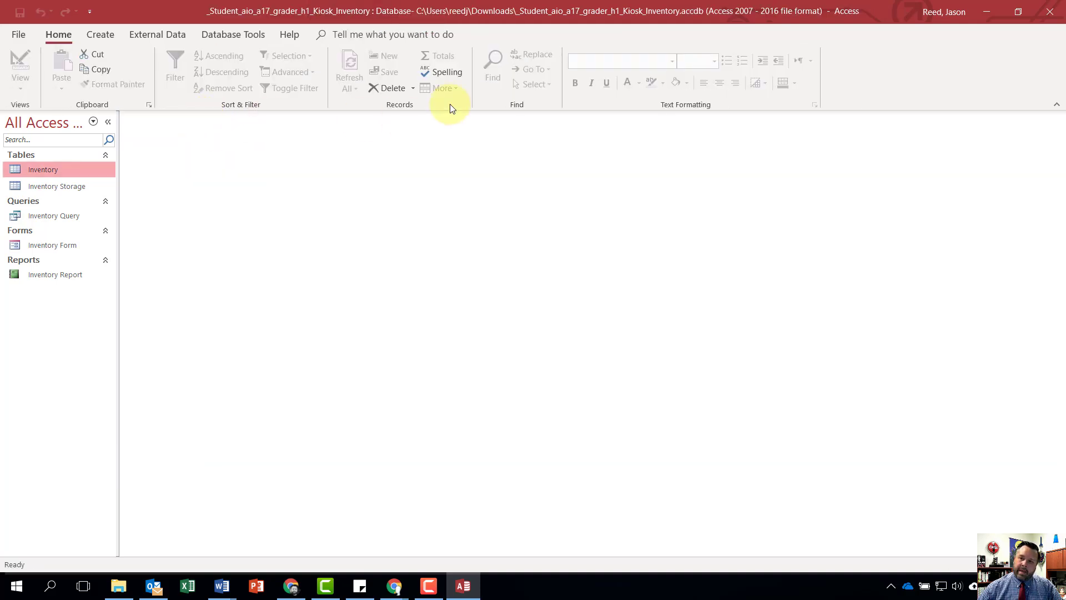
click(1051, 12)
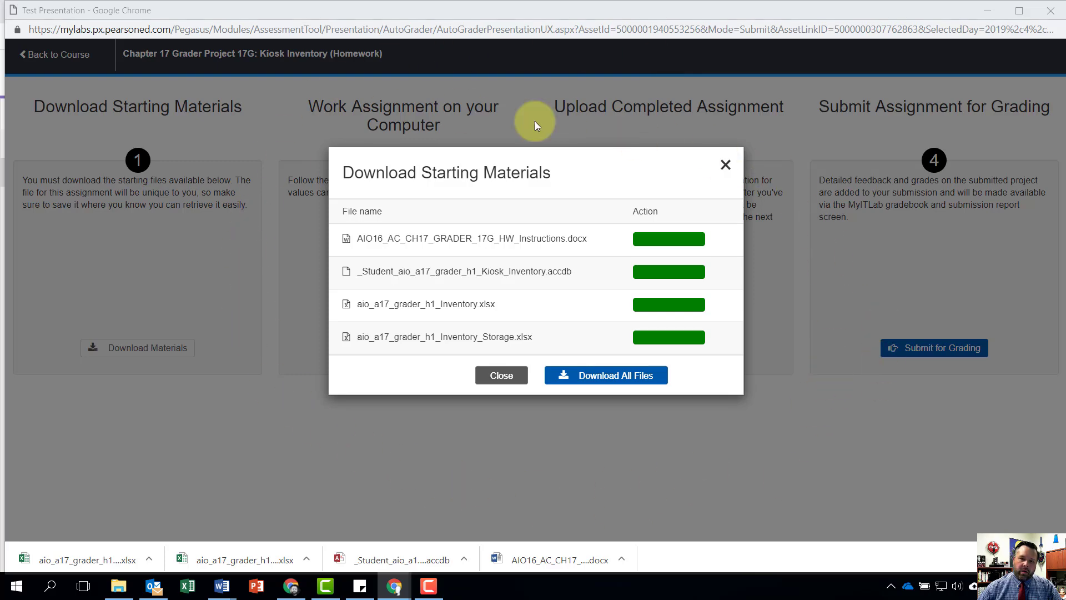
- Upload _Student_aio_a17_grader_h1_Kiosk_Inventory.accdb from Downloads as the completed assignment, submit it for grading and close the assignment
click(725, 164)
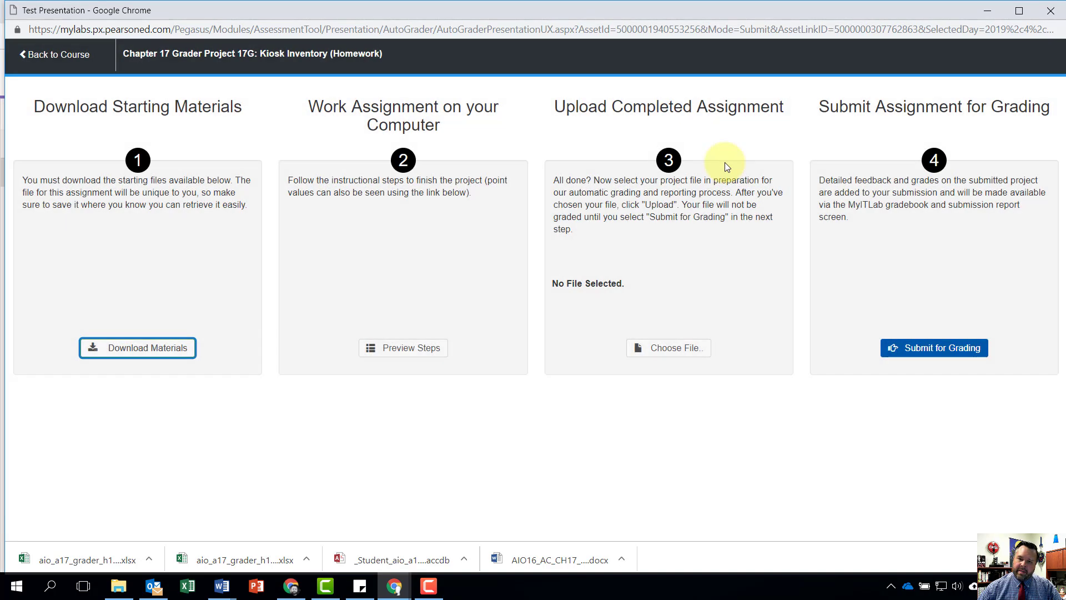
click(683, 352)
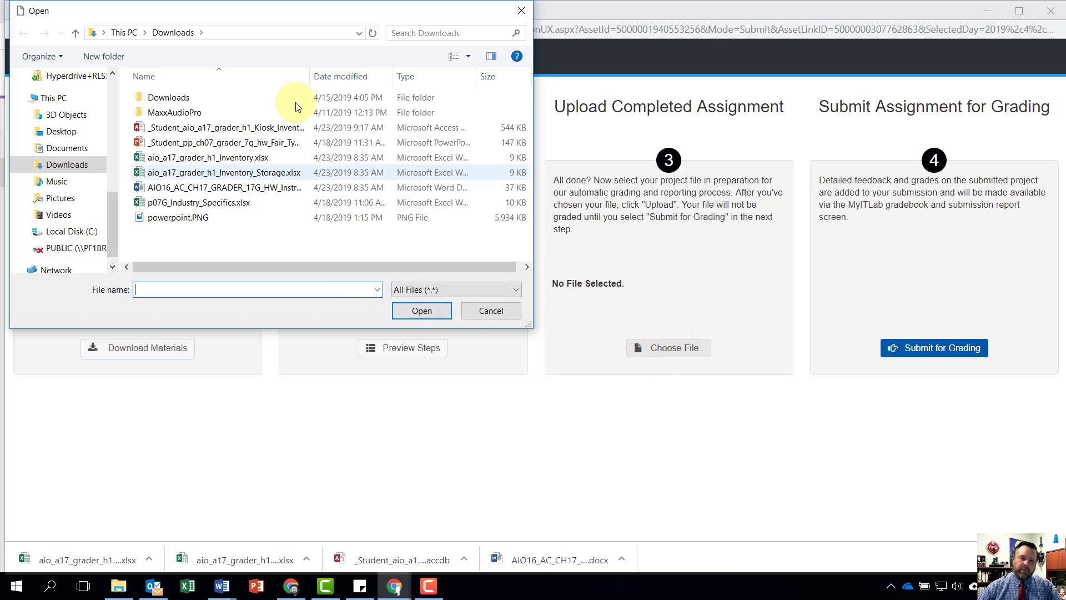
click(64, 165)
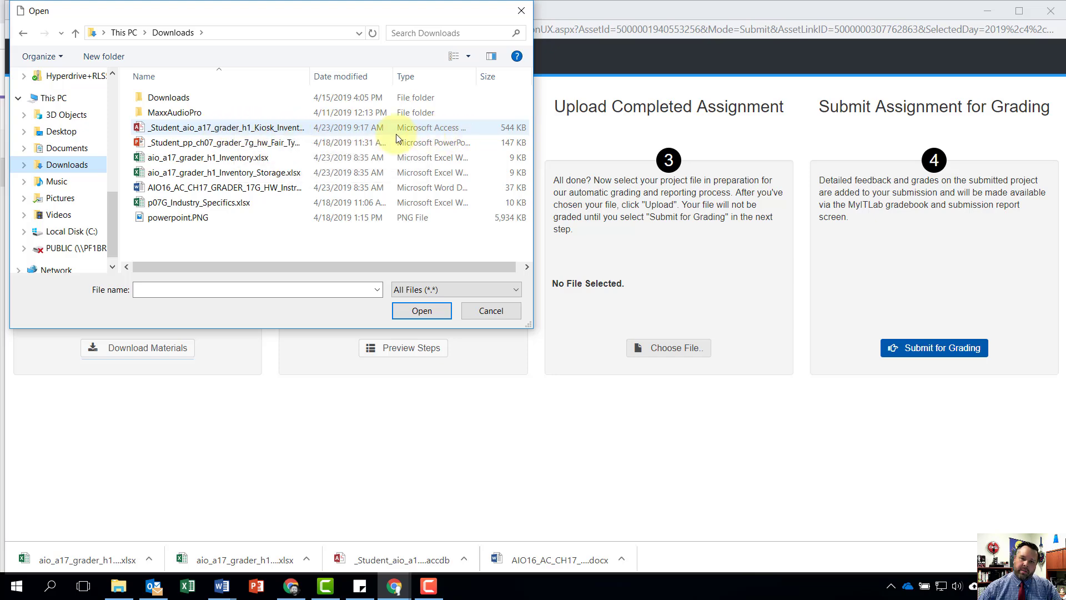
click(201, 129)
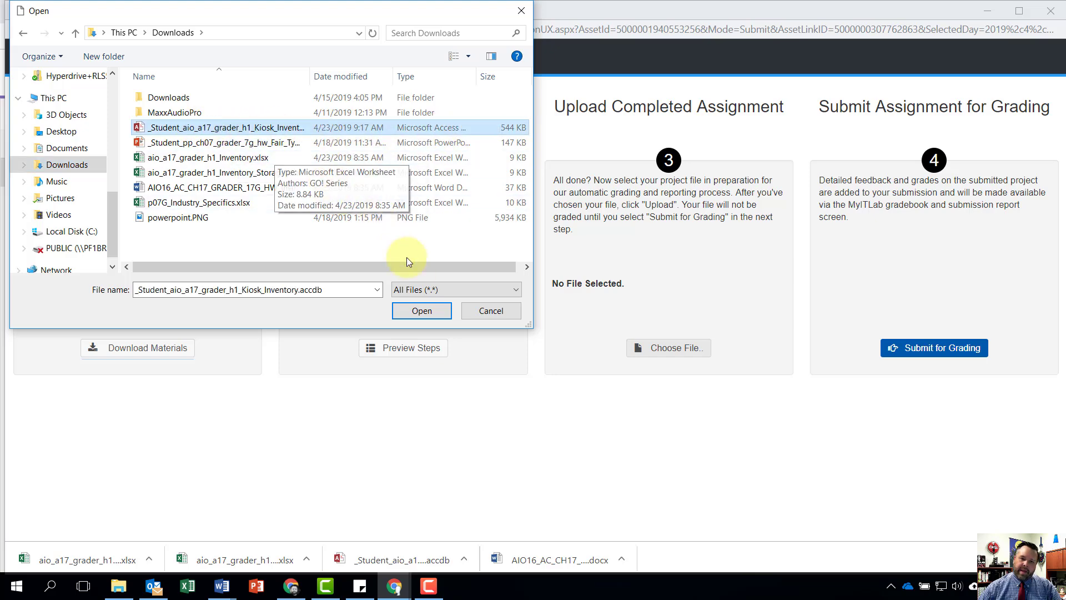
click(421, 310)
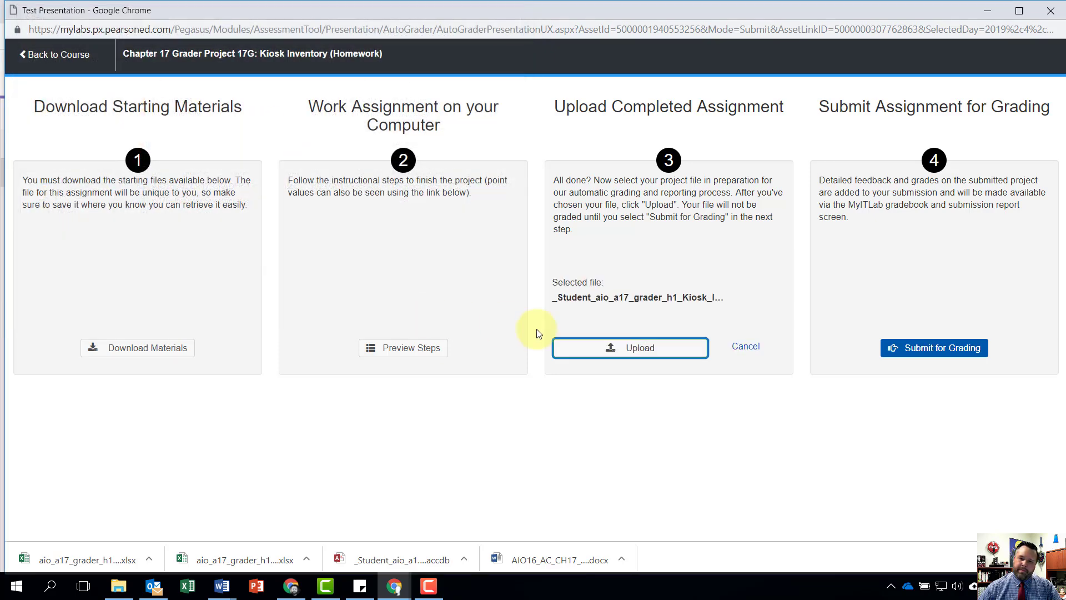
click(660, 354)
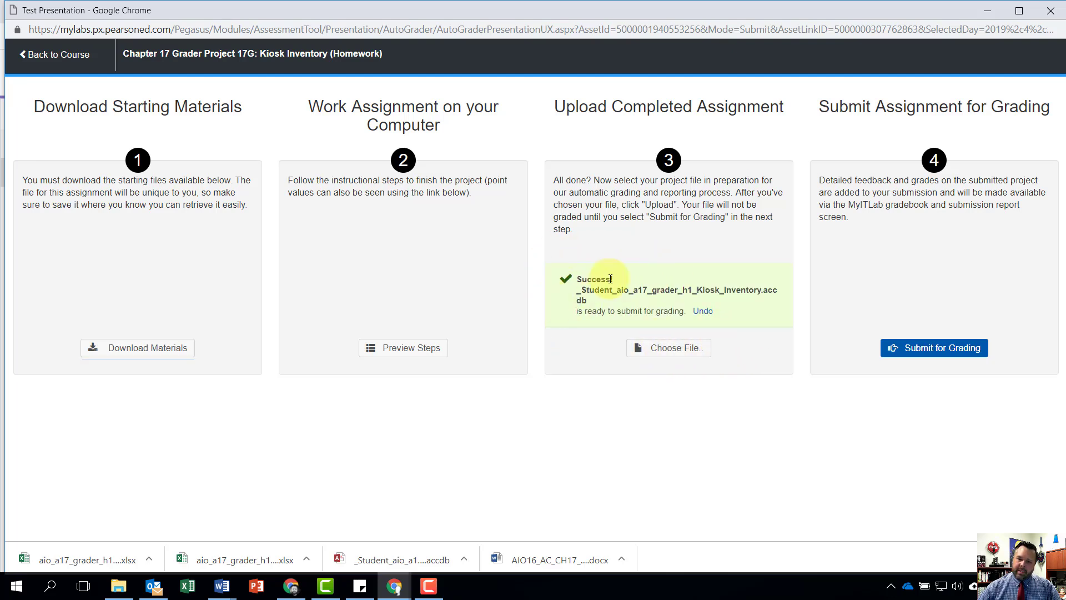
click(941, 349)
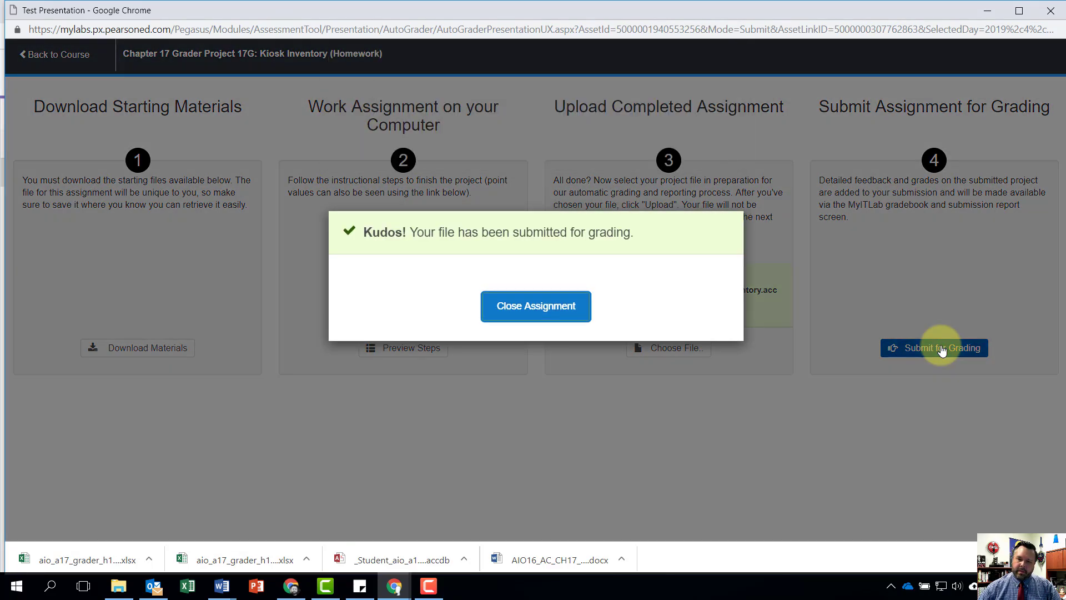
click(542, 310)
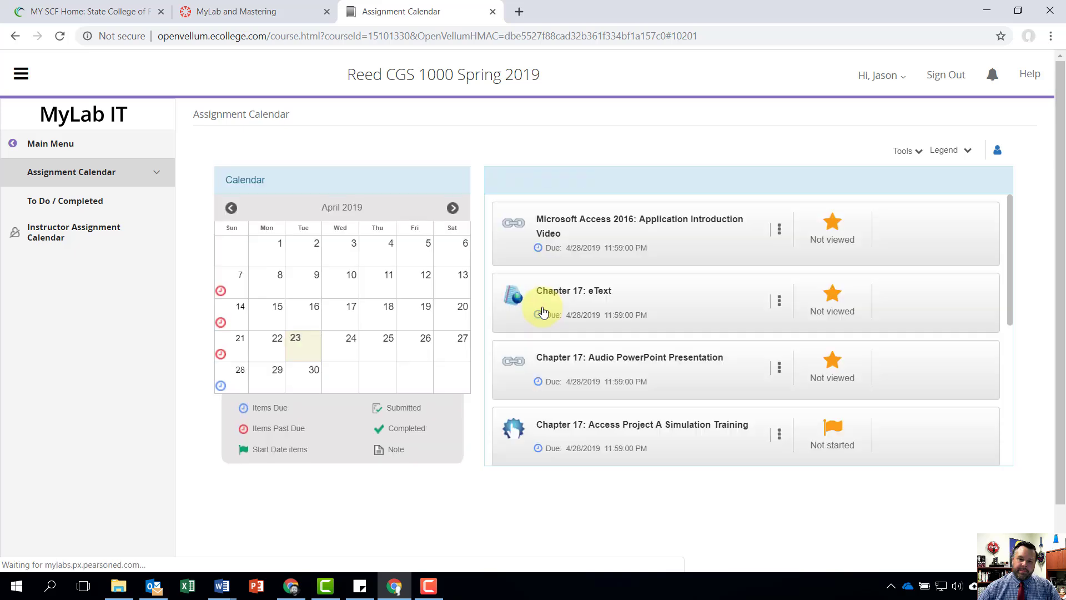
- Open the score card of the submission for Chapter 17 Grader Project 17G: Kiosk Inventory (Homework) from the assignment calendar
scroll(555, 344, down, 5)
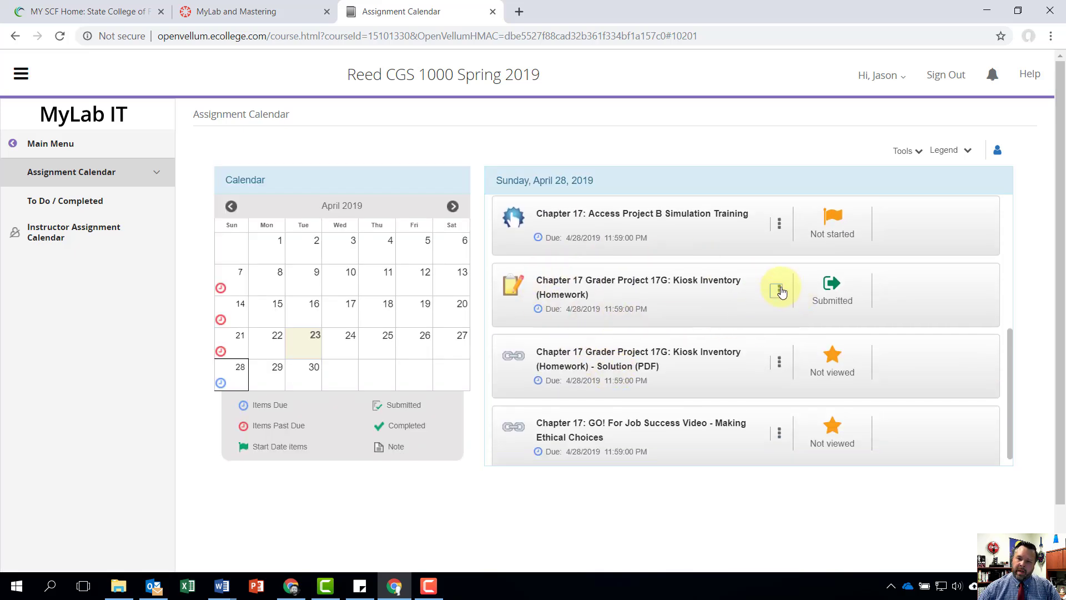
click(780, 290)
click(721, 306)
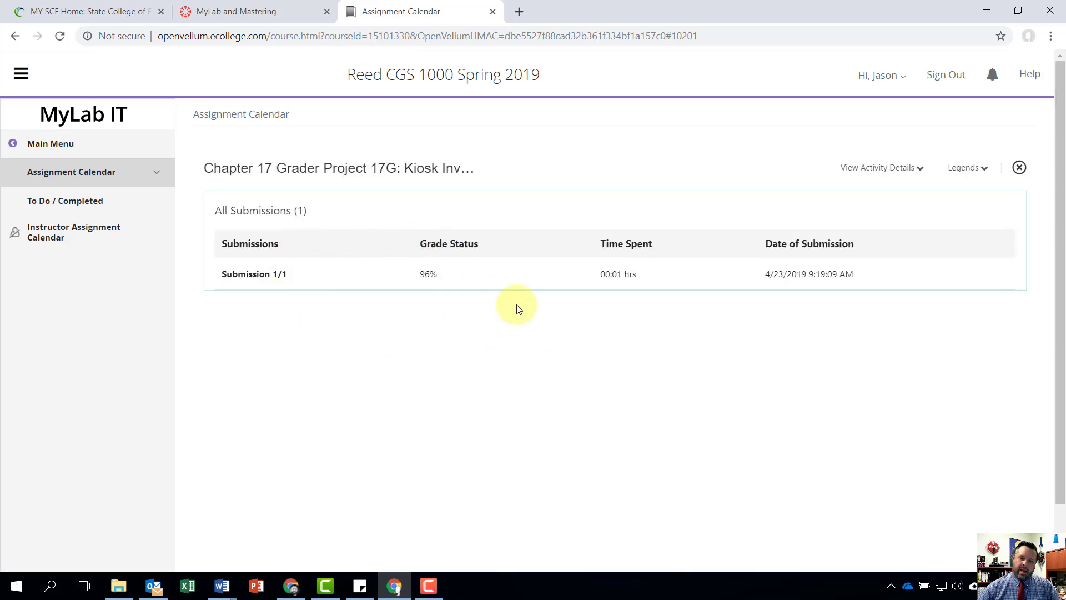
click(420, 278)
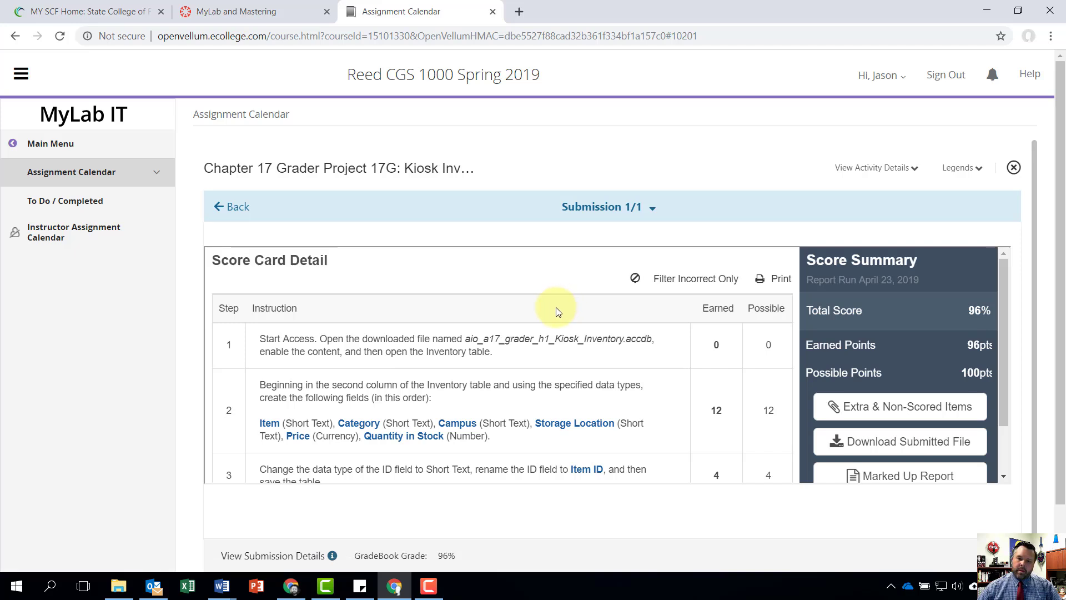
- Expand the scoring details of instruction step 6 in the score card to review the point deductions
scroll(608, 372, down, 3)
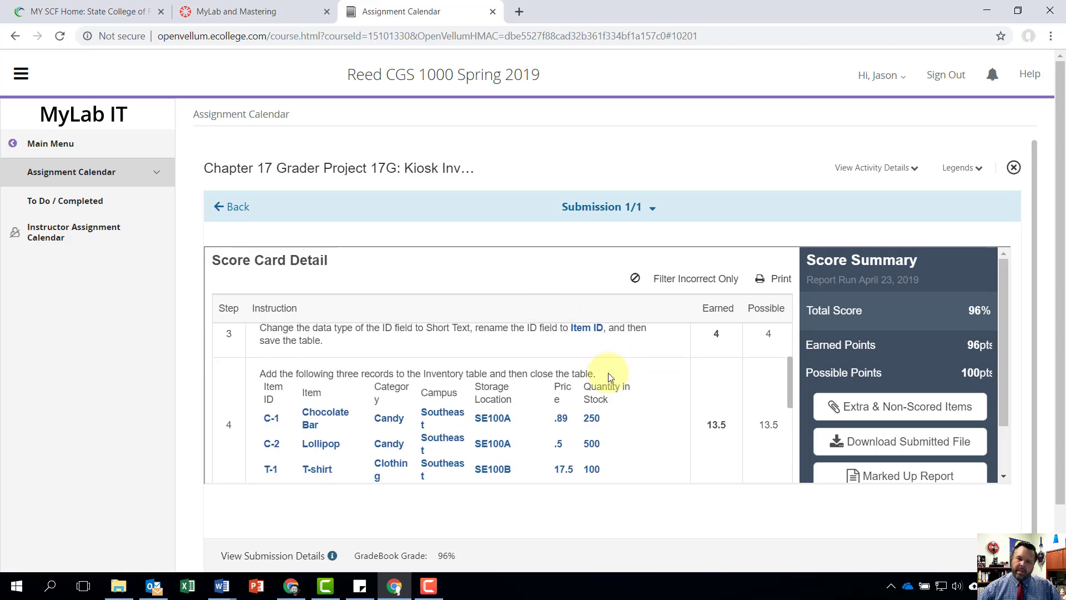
scroll(608, 372, down, 5)
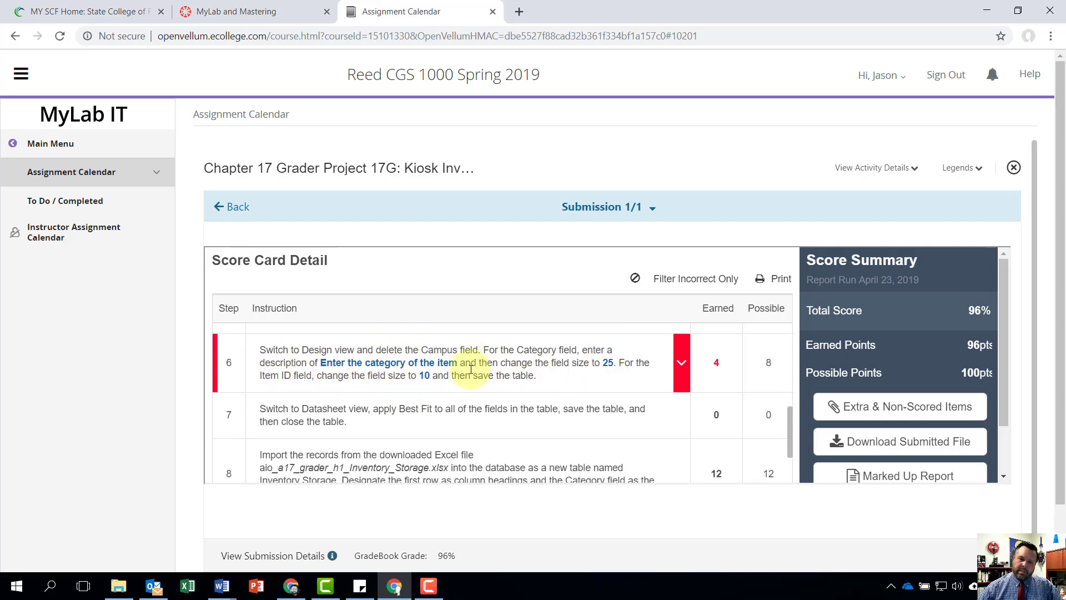
click(681, 366)
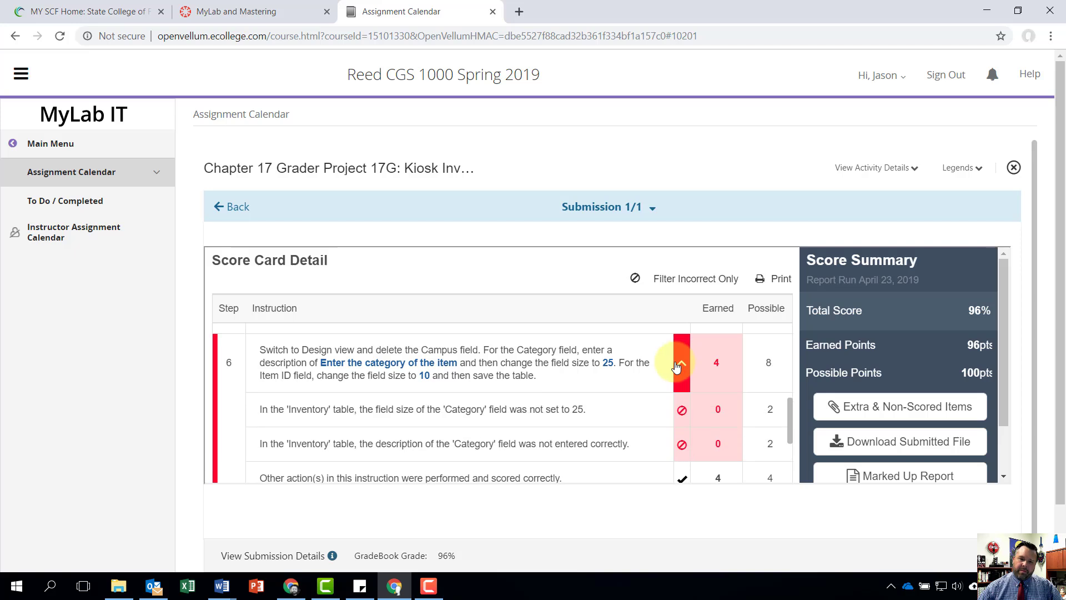